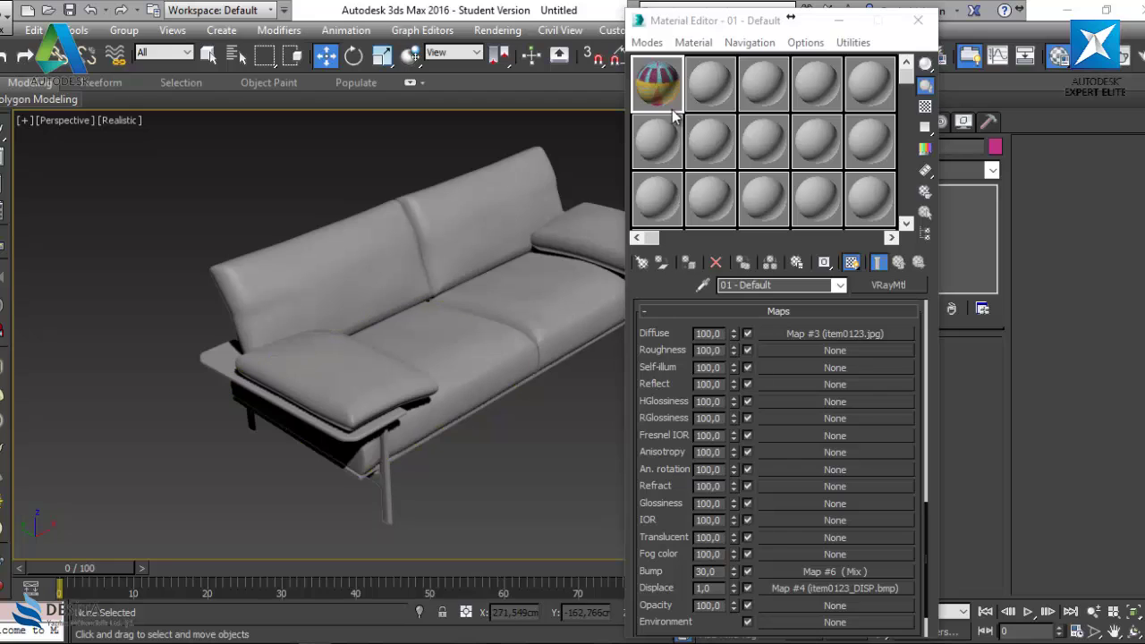
Open an enlarged preview of the first material sphere and move it to the top-left
double_click(657, 85)
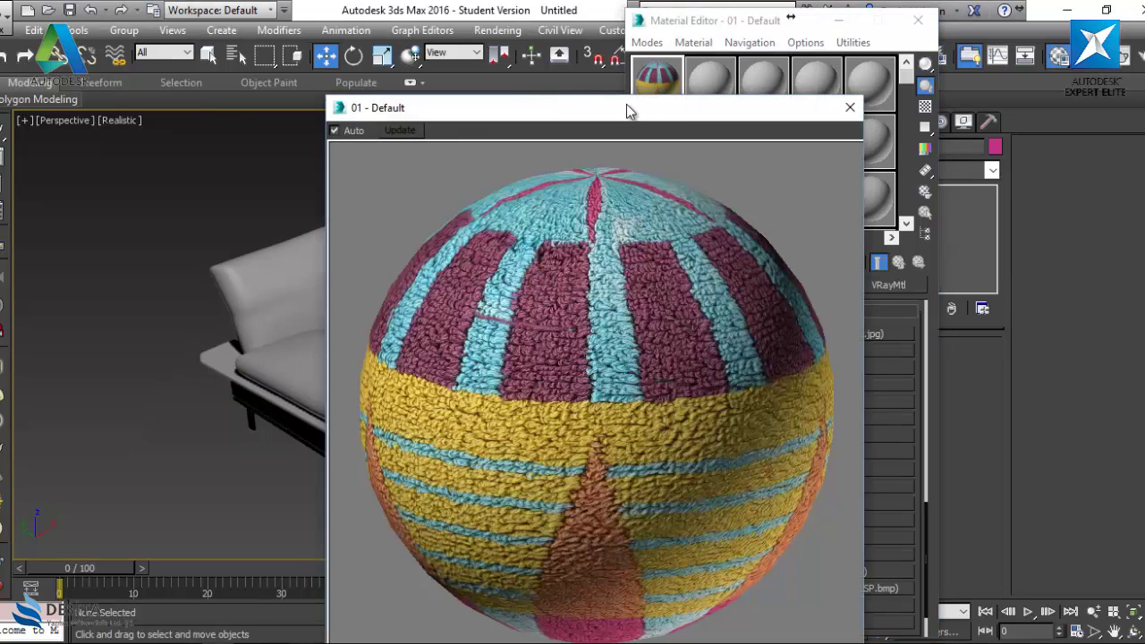
drag(627, 104, 308, 11)
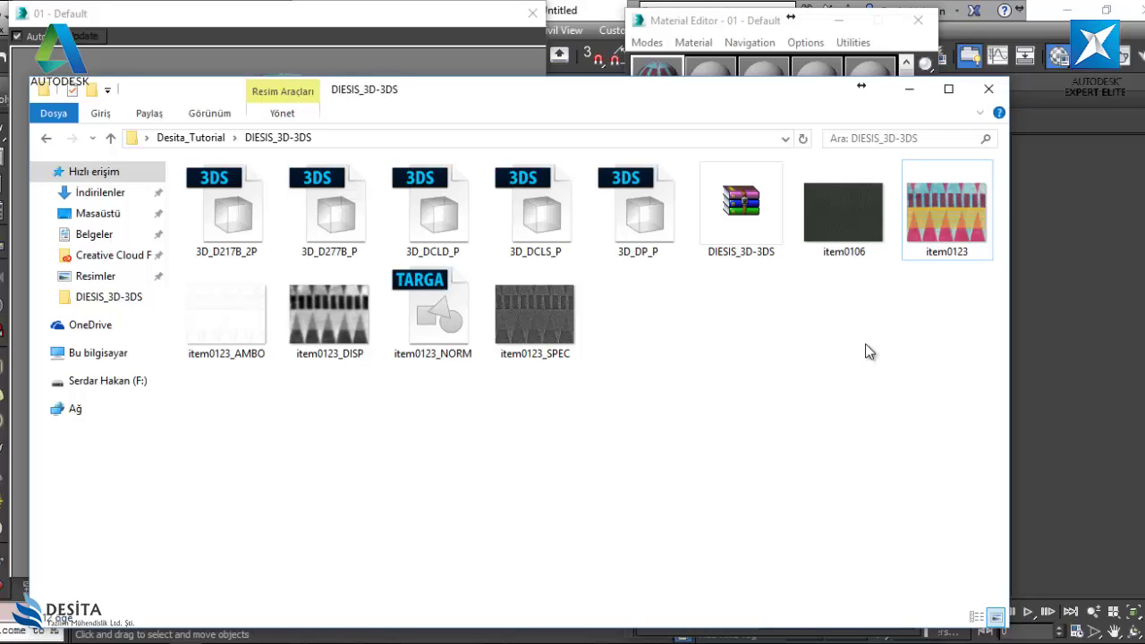
Open the item0123 towel texture image from the DIESIS_3D-3DS folder in Photos
double_click(946, 211)
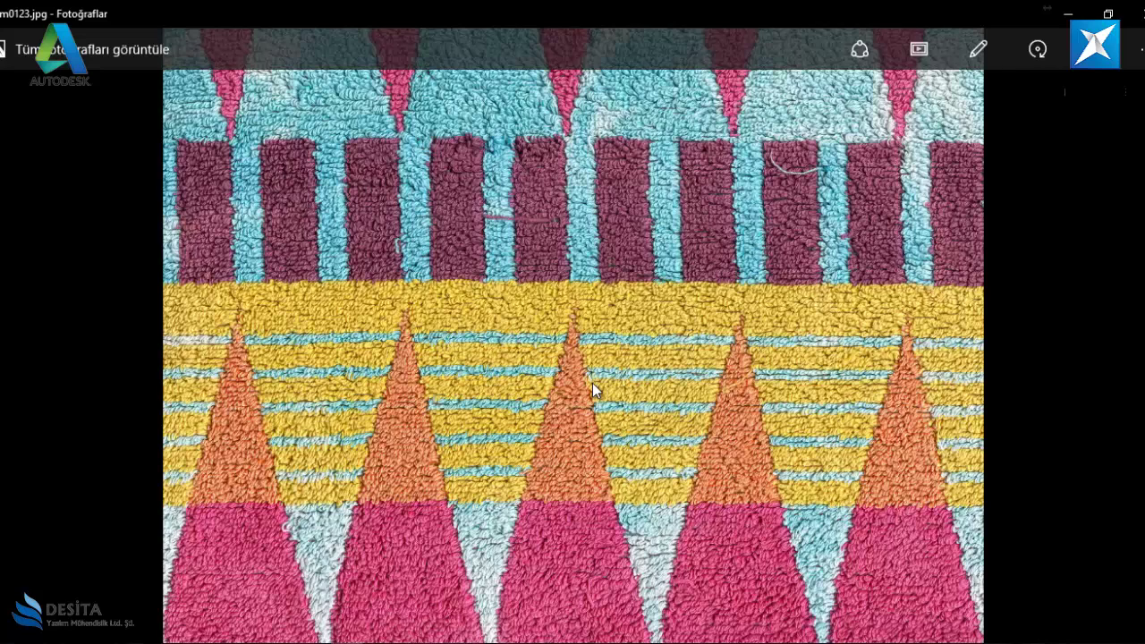
Advance Photos to the pale greyscale item0123_AMBO.bmp ambient-occlusion map
mouse_move(1048, 202)
mouse_move(604, 438)
key(Right)
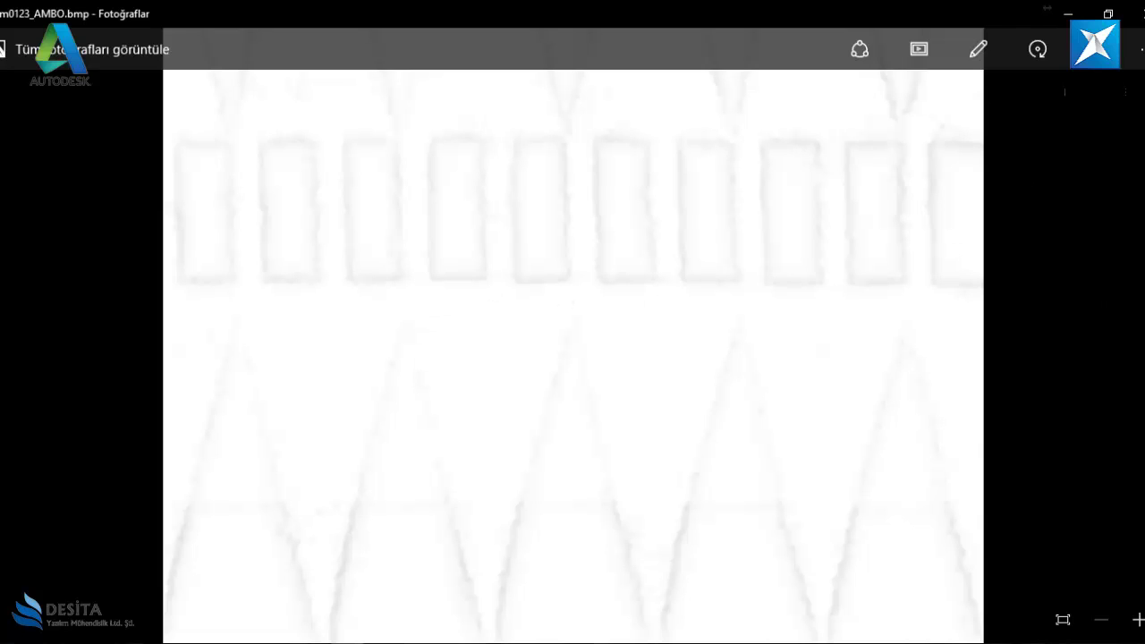
View the item0123_DISP and item0123_SPEC maps, then close Photos
key(Right)
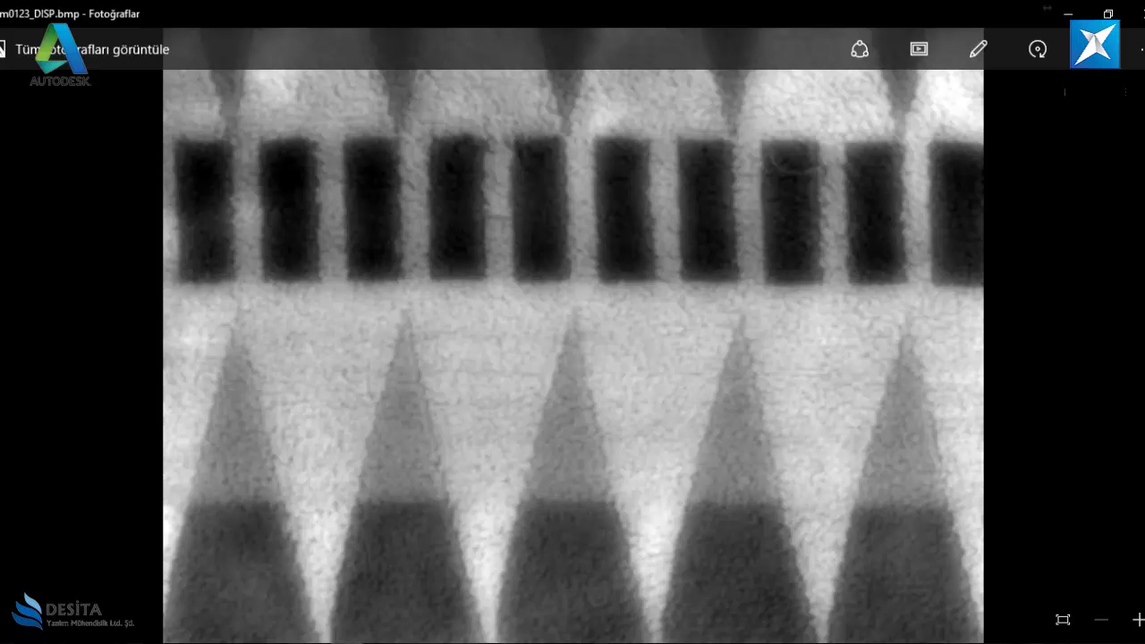
key(Right)
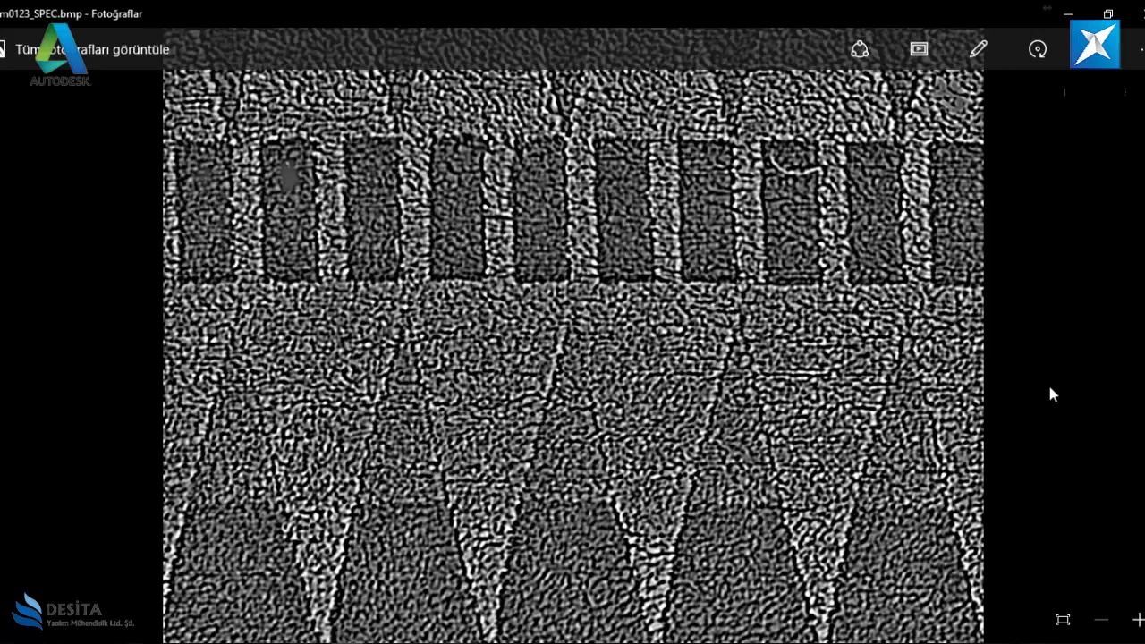
click(1134, 14)
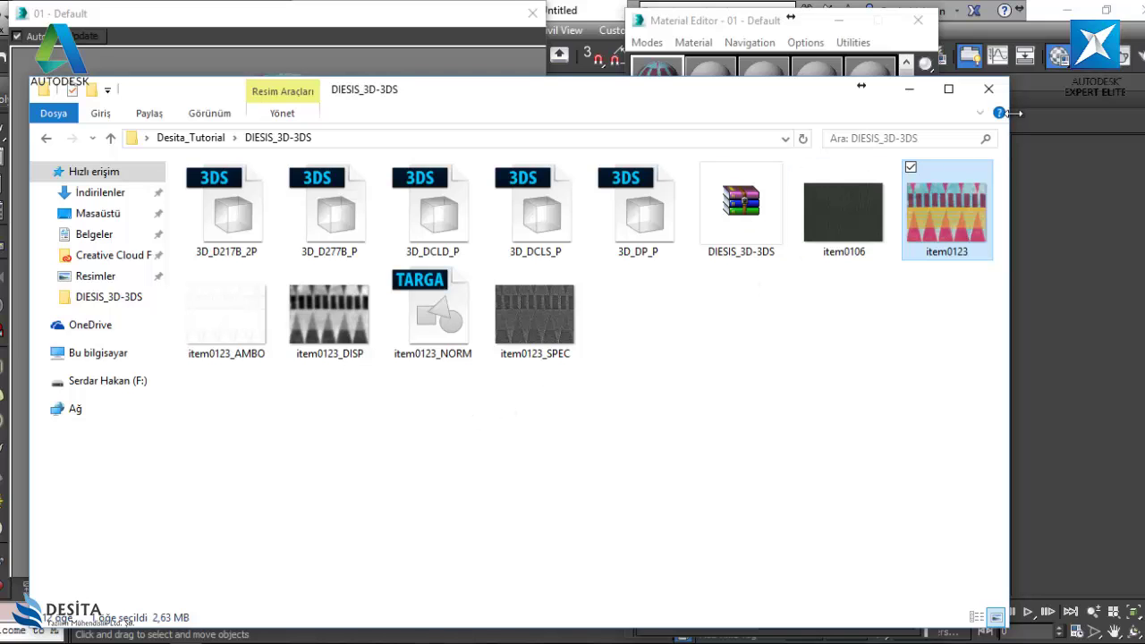
Close the texture folder window, then resize and close the 01 - Default enlarged preview
click(988, 88)
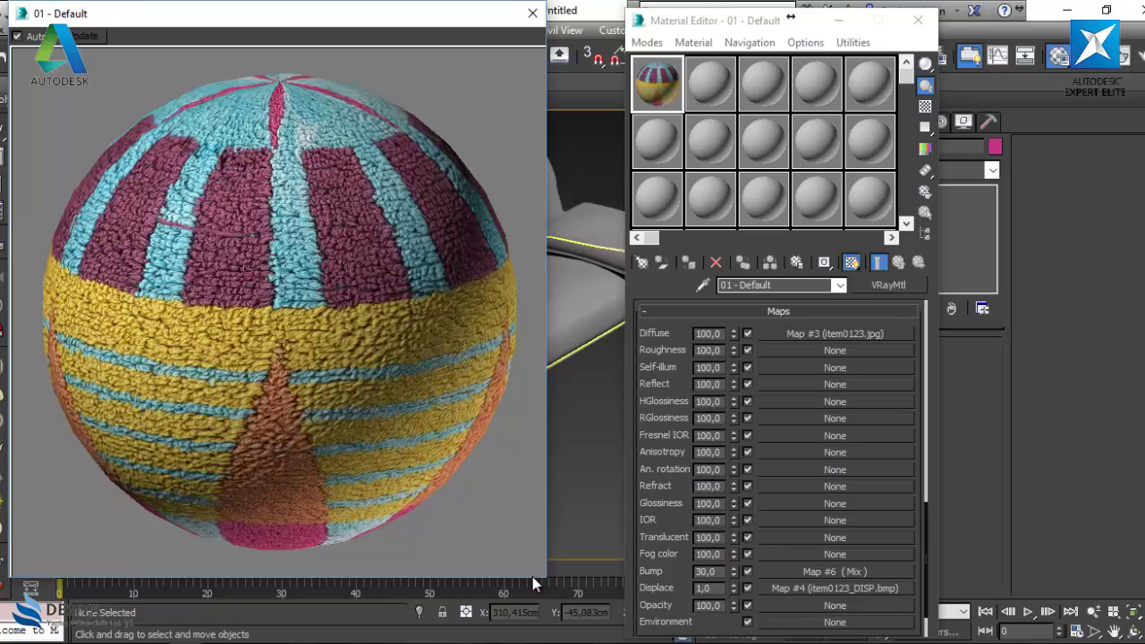
drag(545, 577, 635, 643)
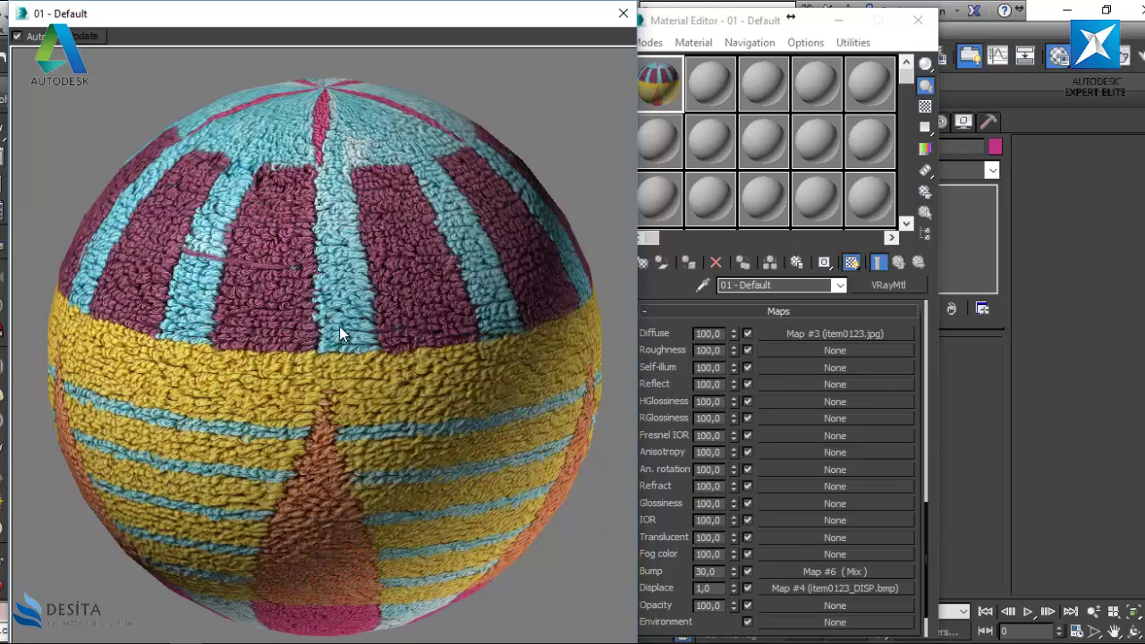
click(623, 12)
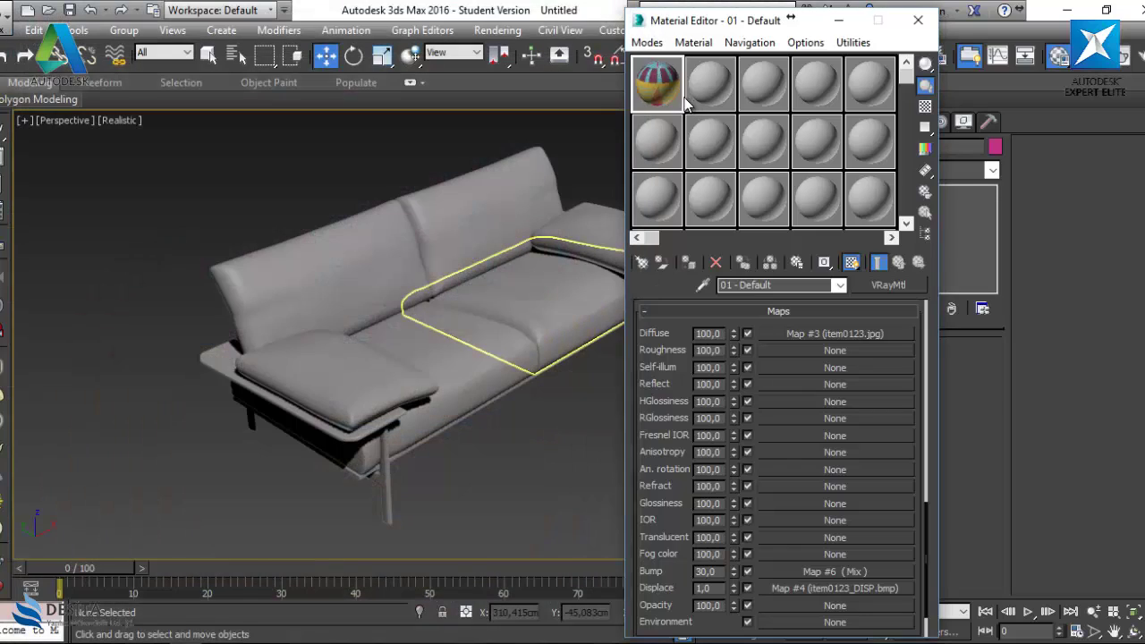
Clear the existing Diffuse, Bump and Displace maps from 01 - Default
right_click(830, 334)
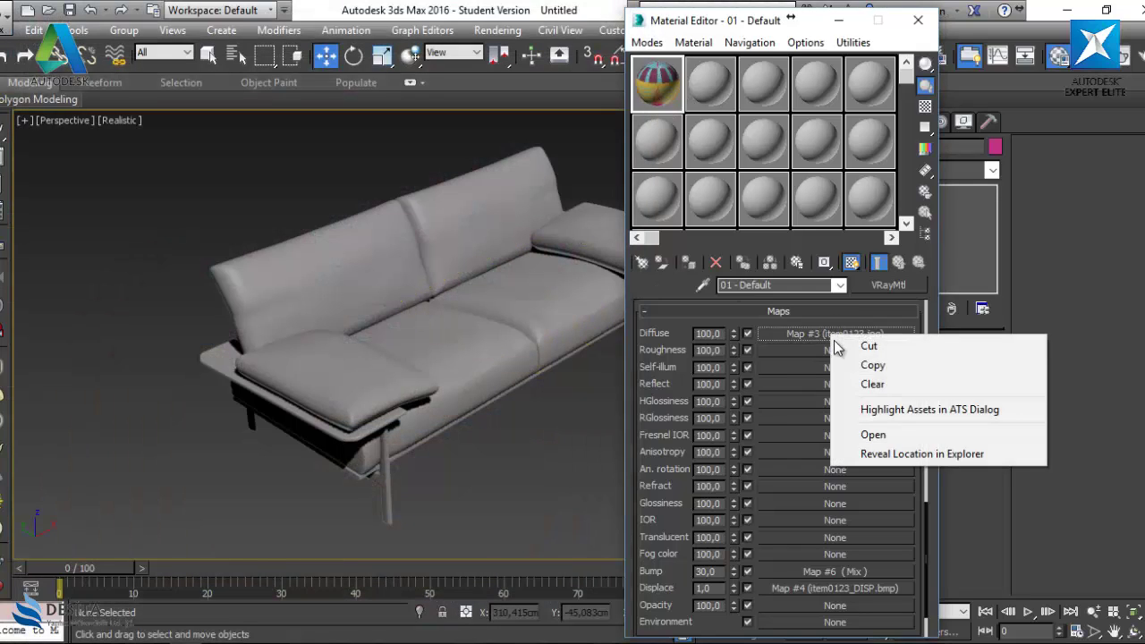
click(879, 386)
right_click(849, 571)
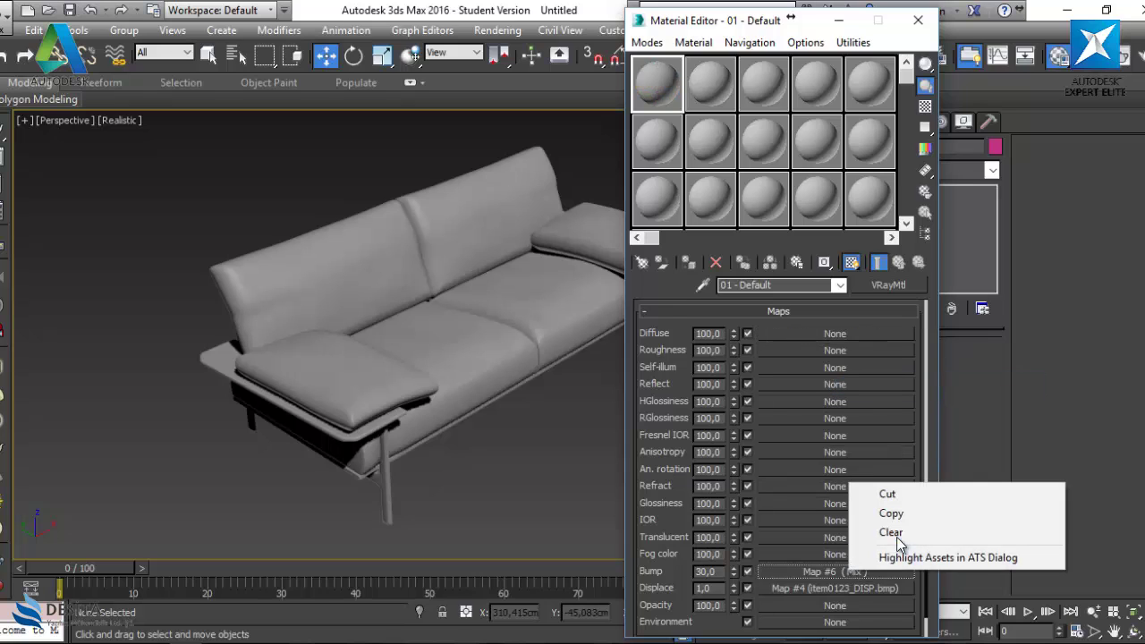
click(894, 531)
right_click(870, 589)
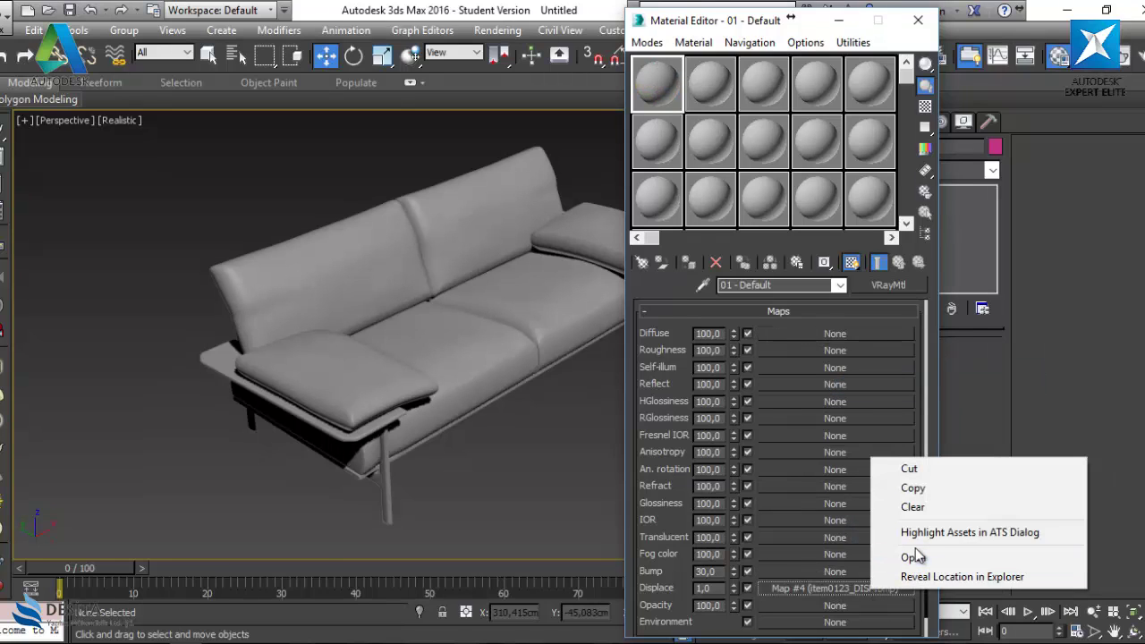
click(909, 506)
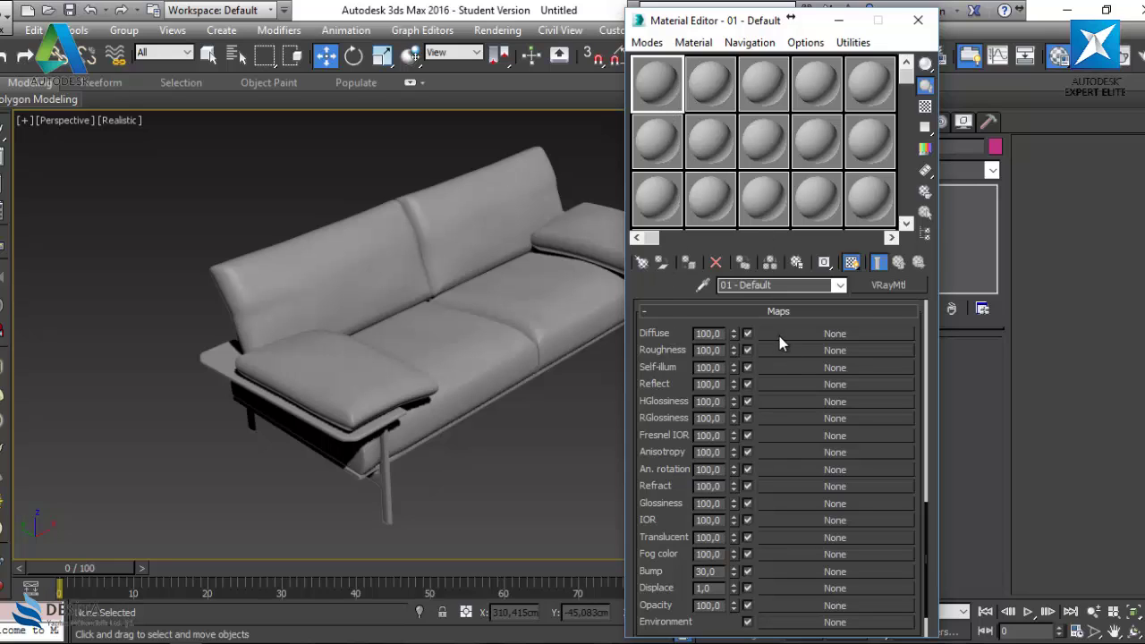
Load item0123.jpg as a new Diffuse bitmap (Map #13) and return to the parent material
click(850, 332)
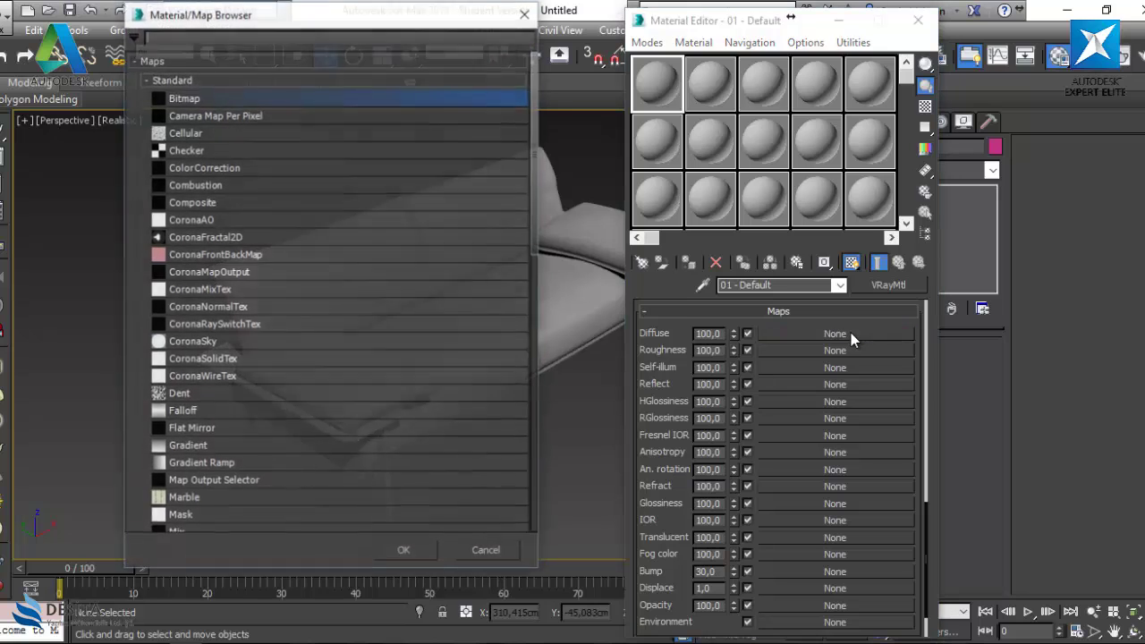
double_click(190, 95)
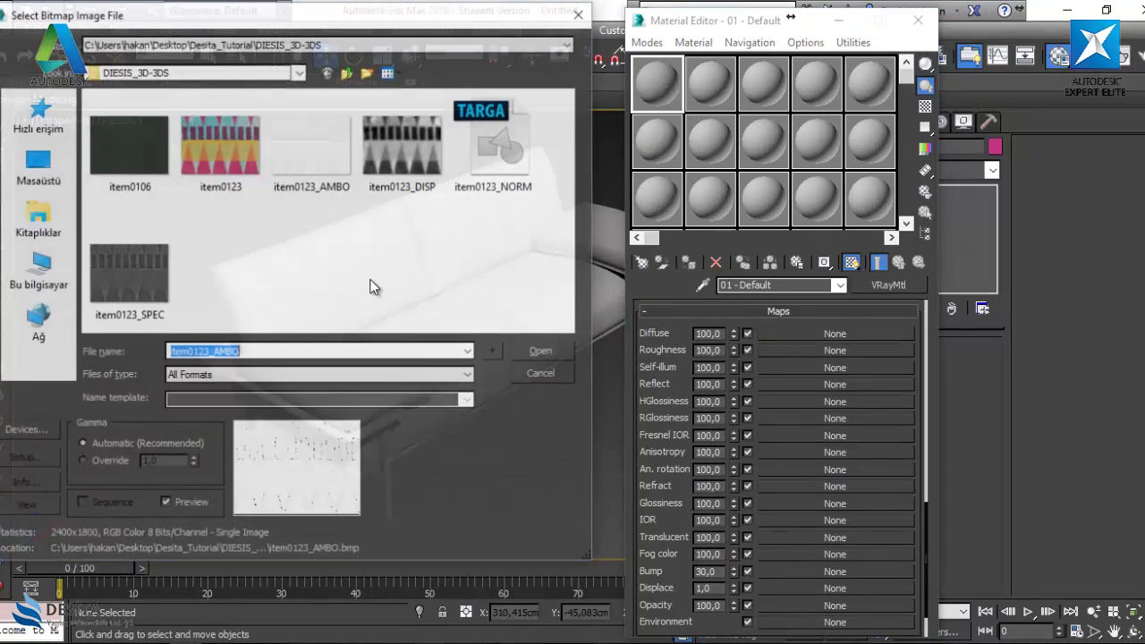
click(220, 170)
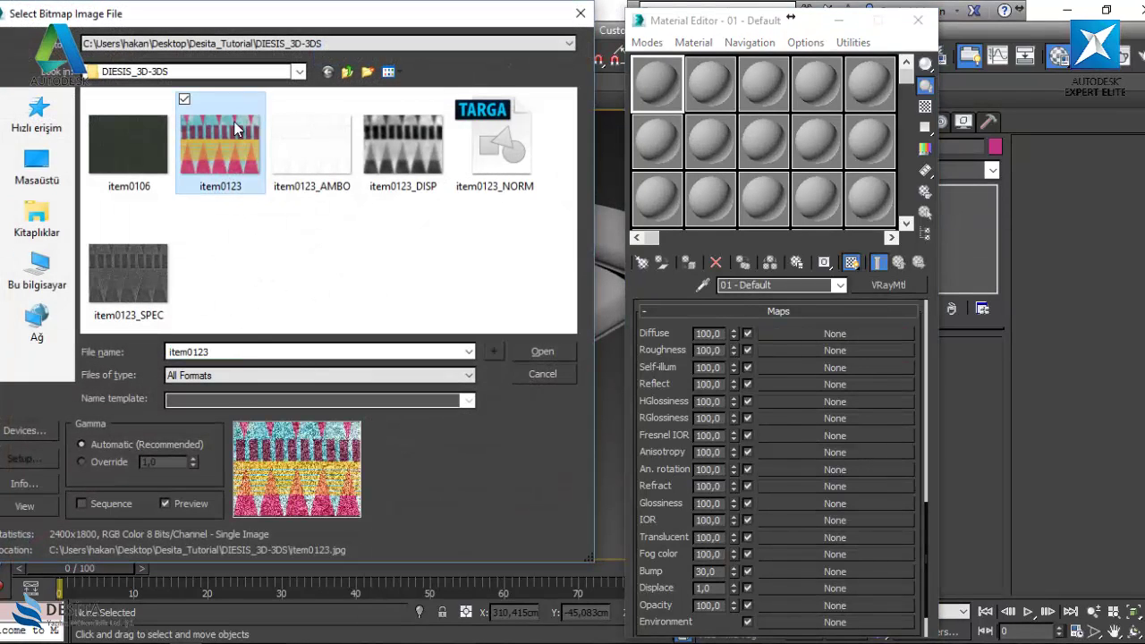
click(540, 351)
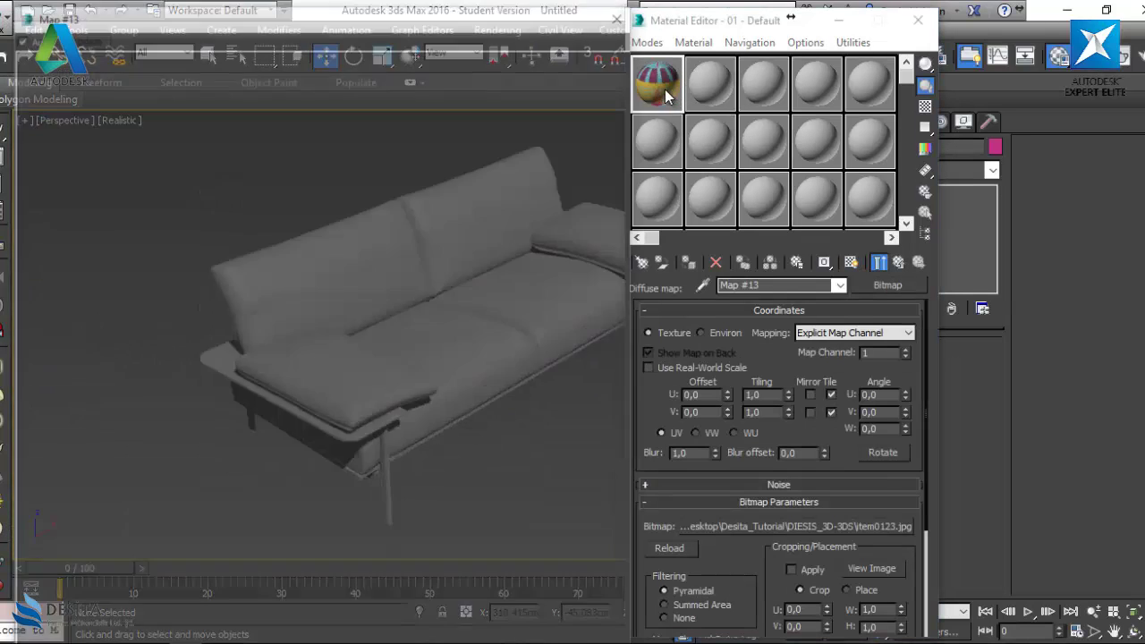
double_click(665, 90)
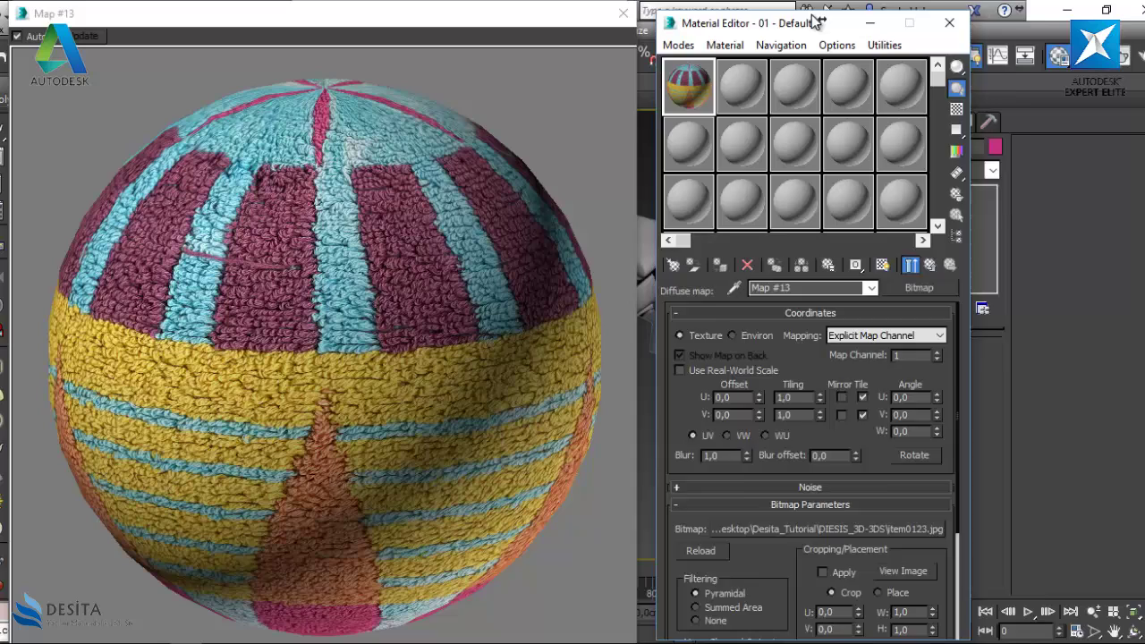
drag(816, 20, 883, 11)
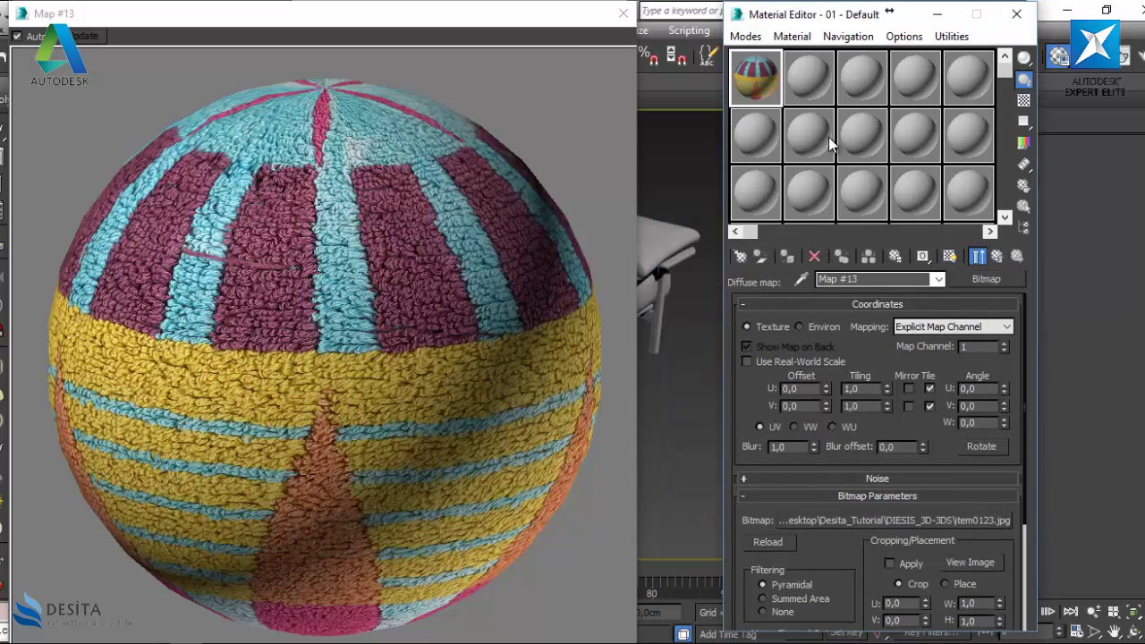
click(996, 256)
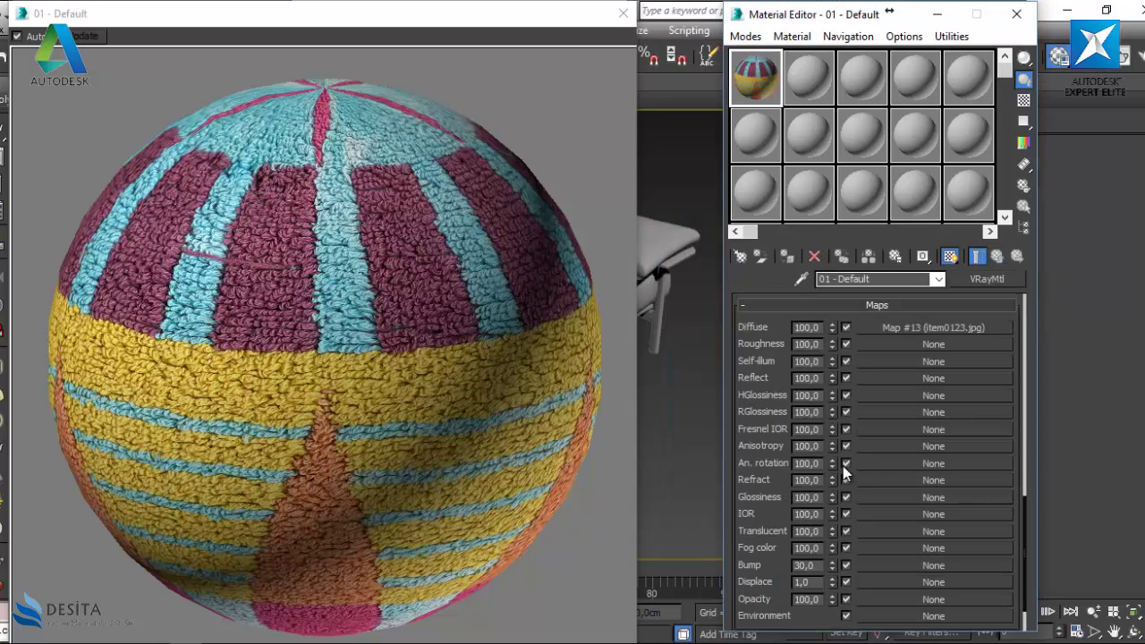
Assign a Mix map to the material's Bump channel
click(883, 565)
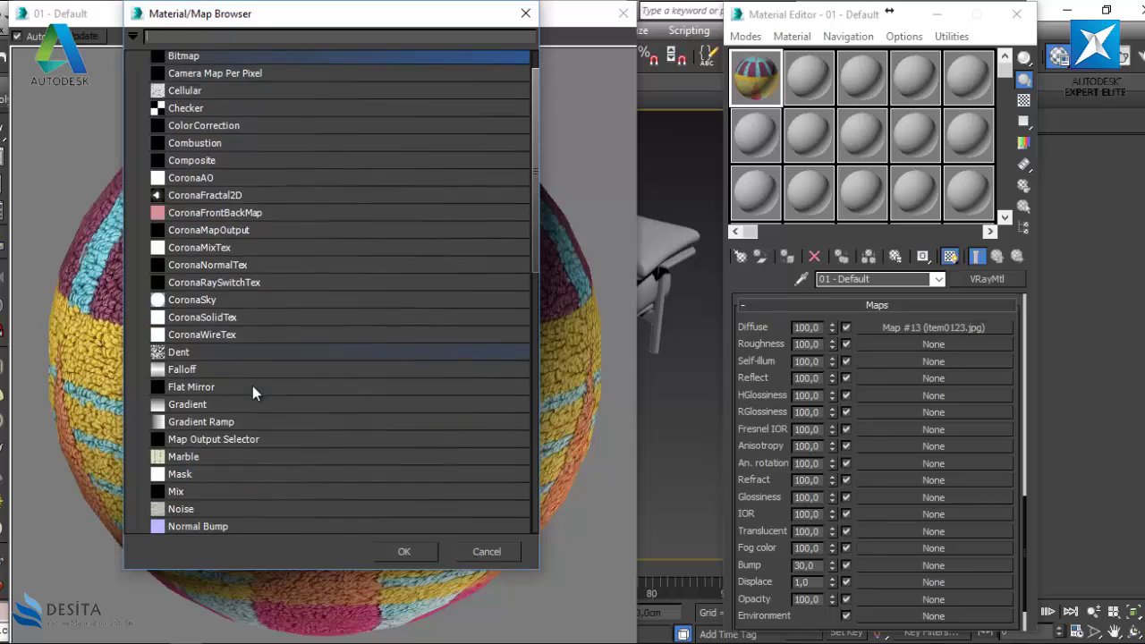
scroll(252, 385, down, 2)
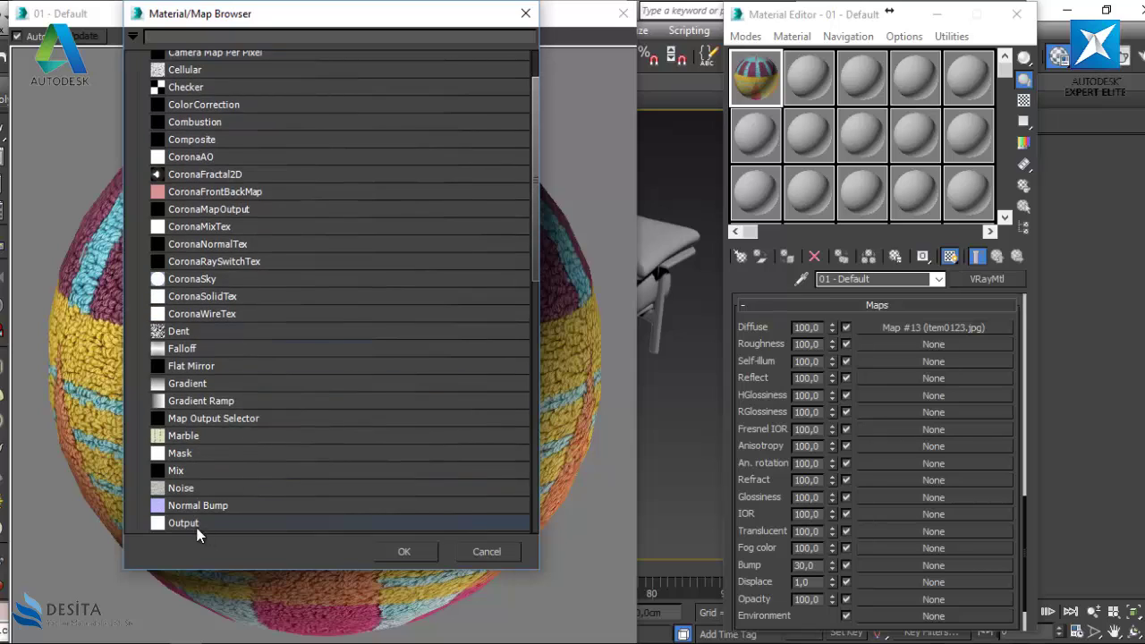
click(184, 472)
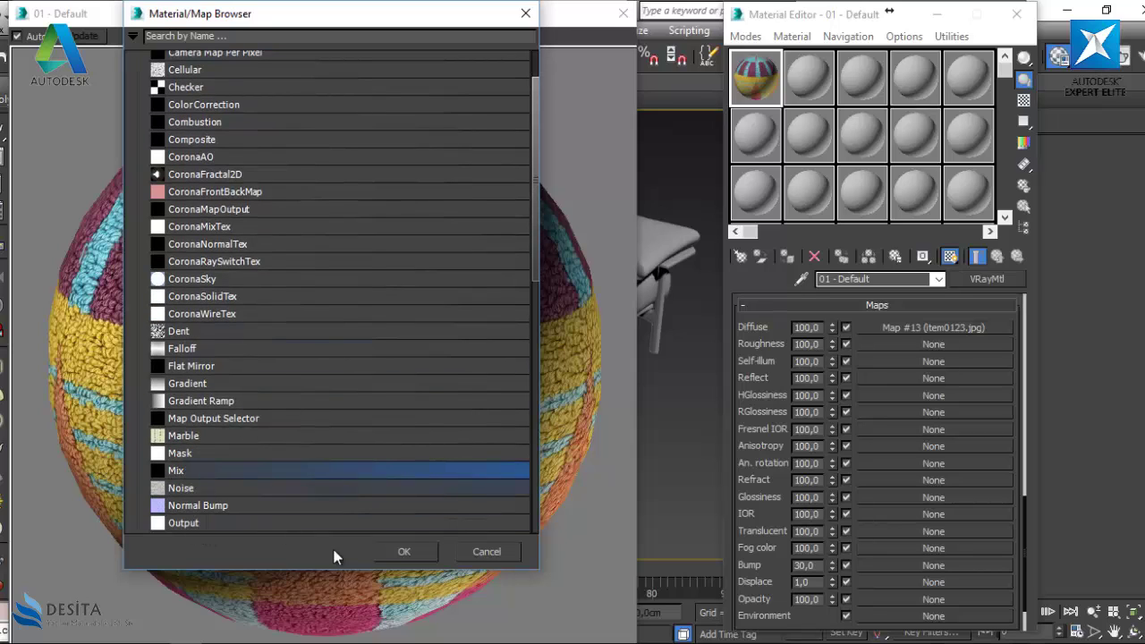
click(409, 552)
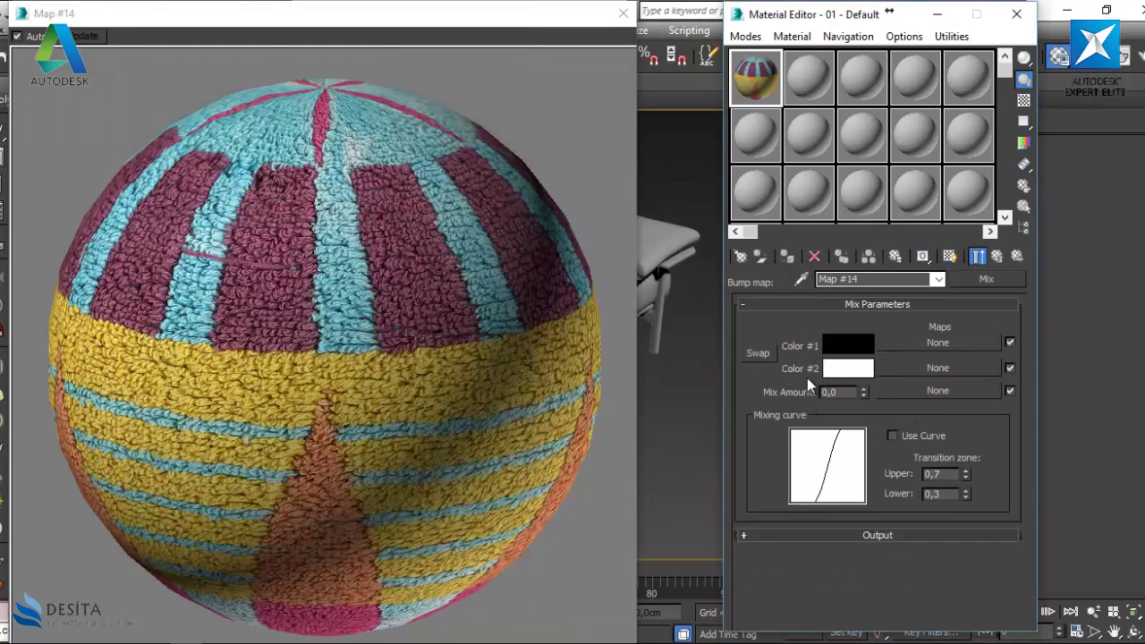
Load item0123_AMBO.bmp as the Mix map's Color #1 bitmap
click(937, 343)
scroll(317, 262, up, 3)
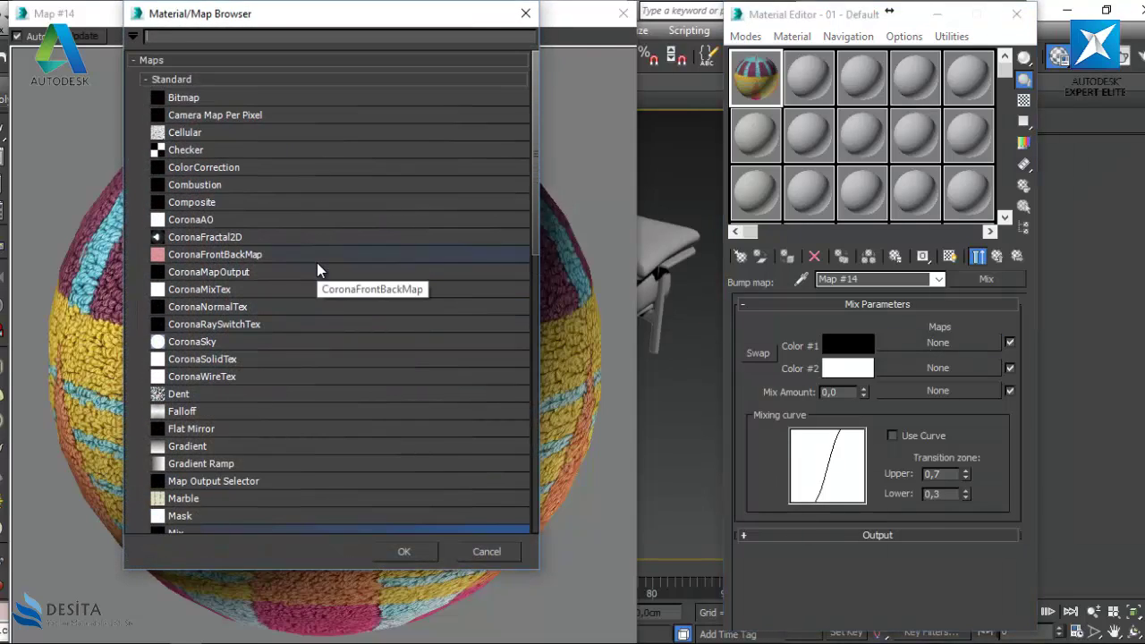
double_click(177, 100)
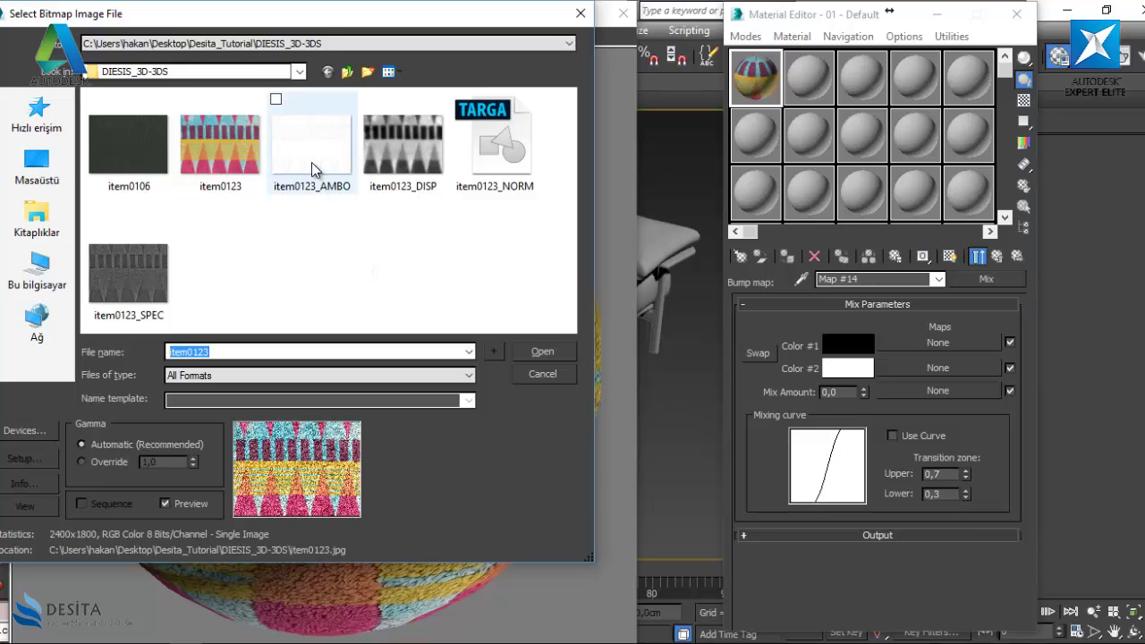
mouse_move(311, 148)
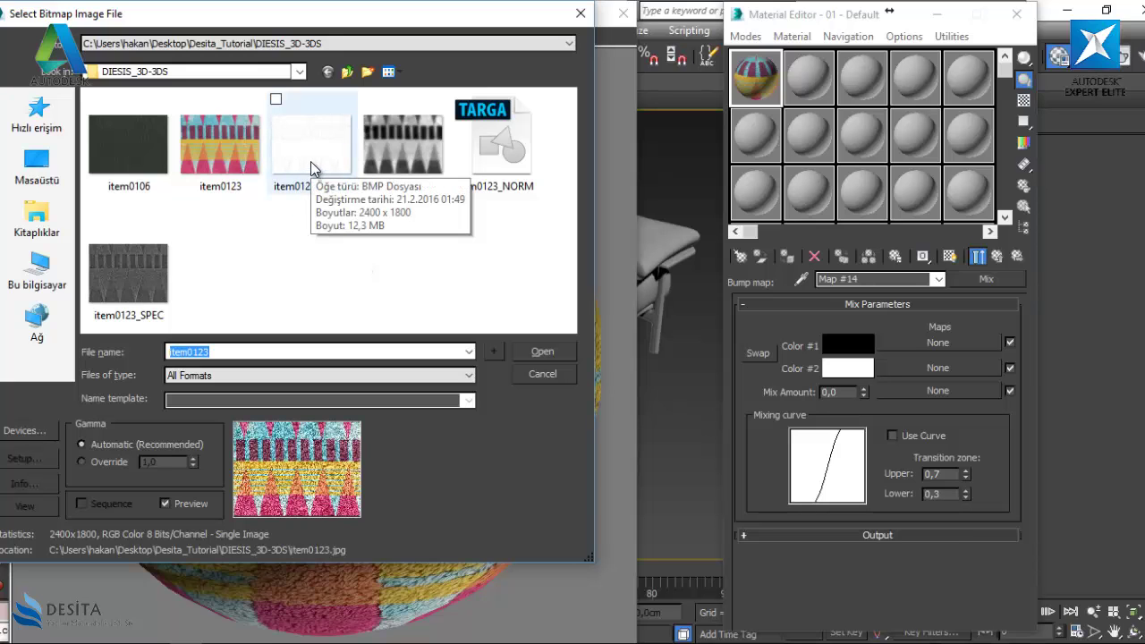
double_click(310, 161)
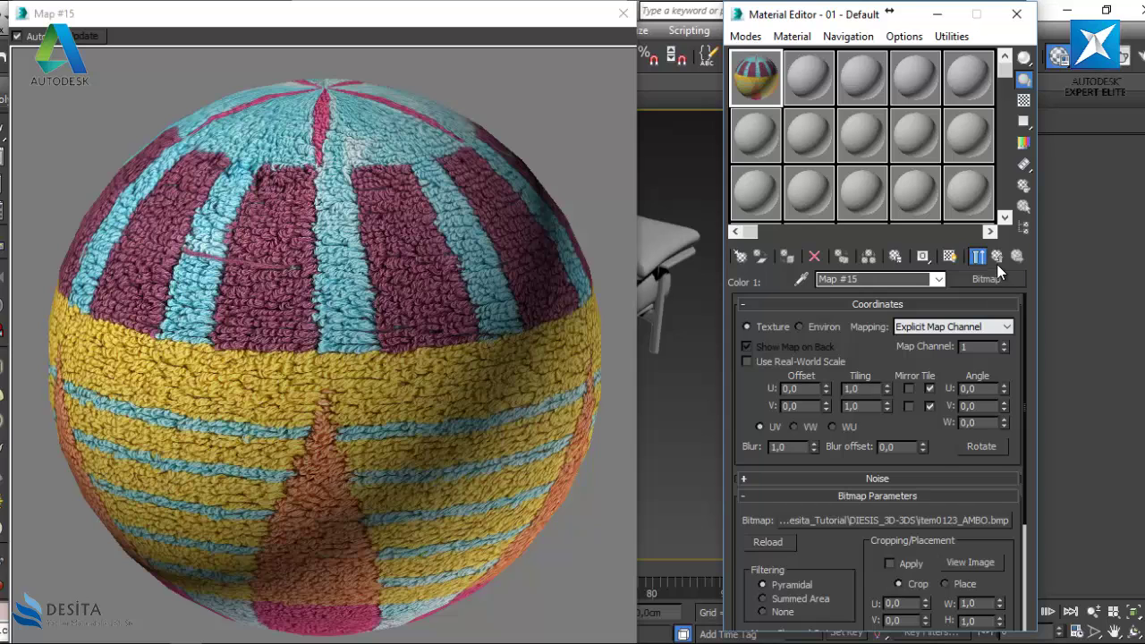
click(996, 260)
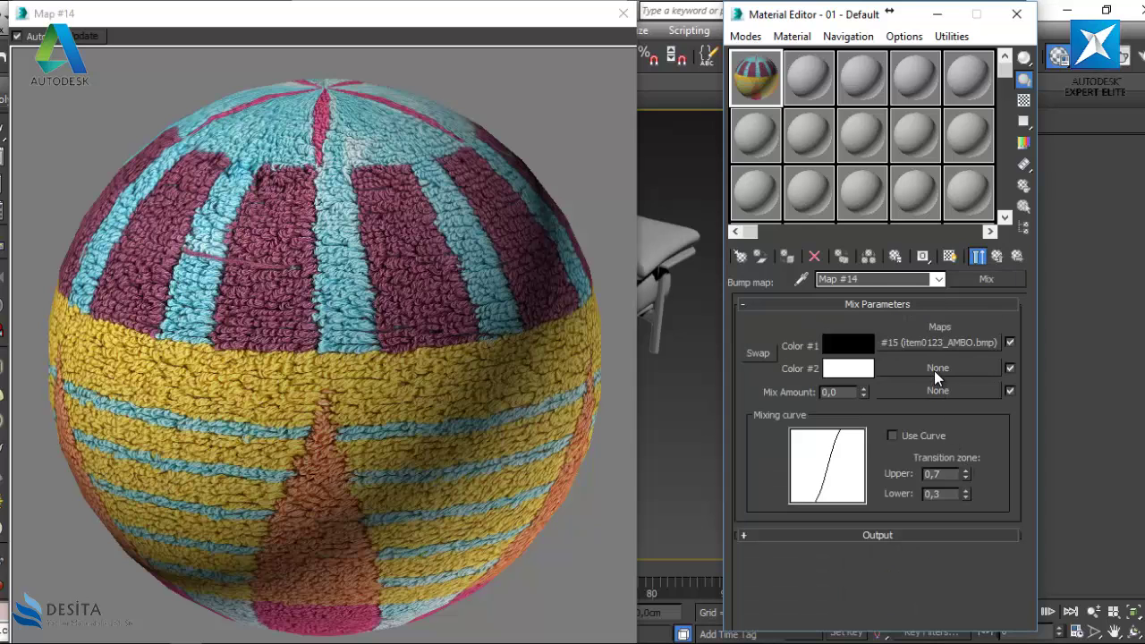
Load item0123_NORM.tga into Mix Color #2 and return to the material's map list
click(933, 368)
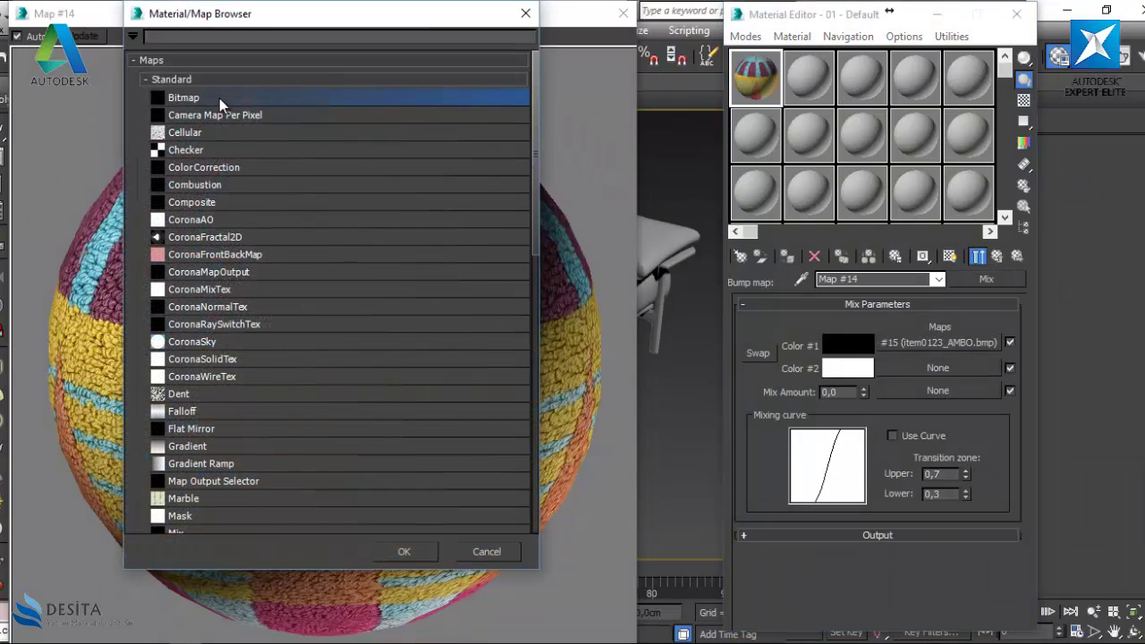
key(Escape)
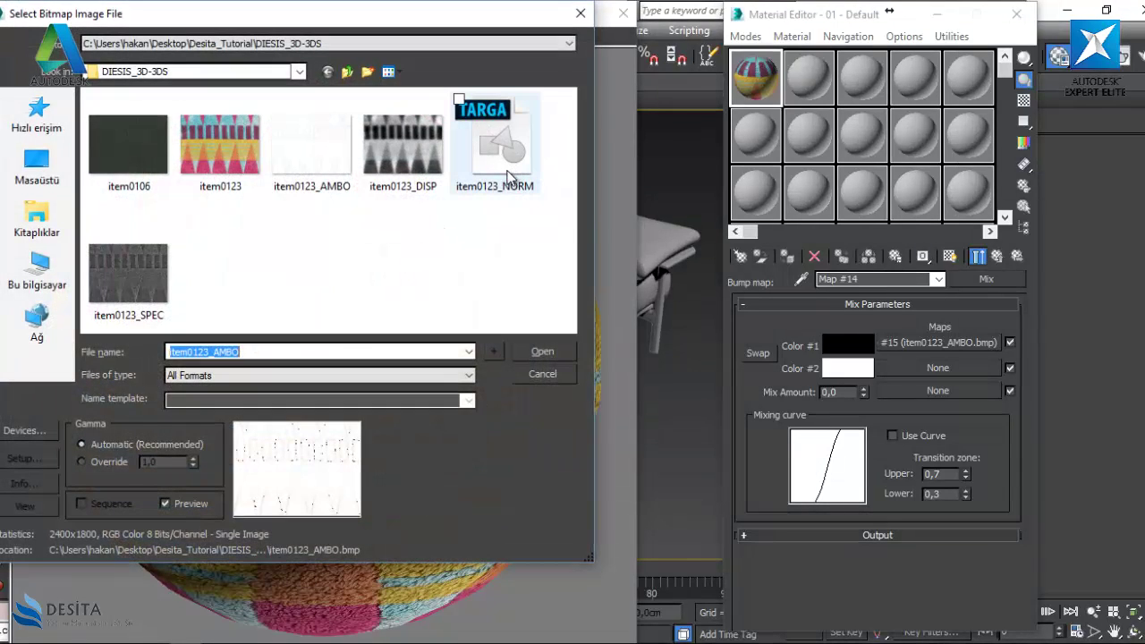
click(505, 174)
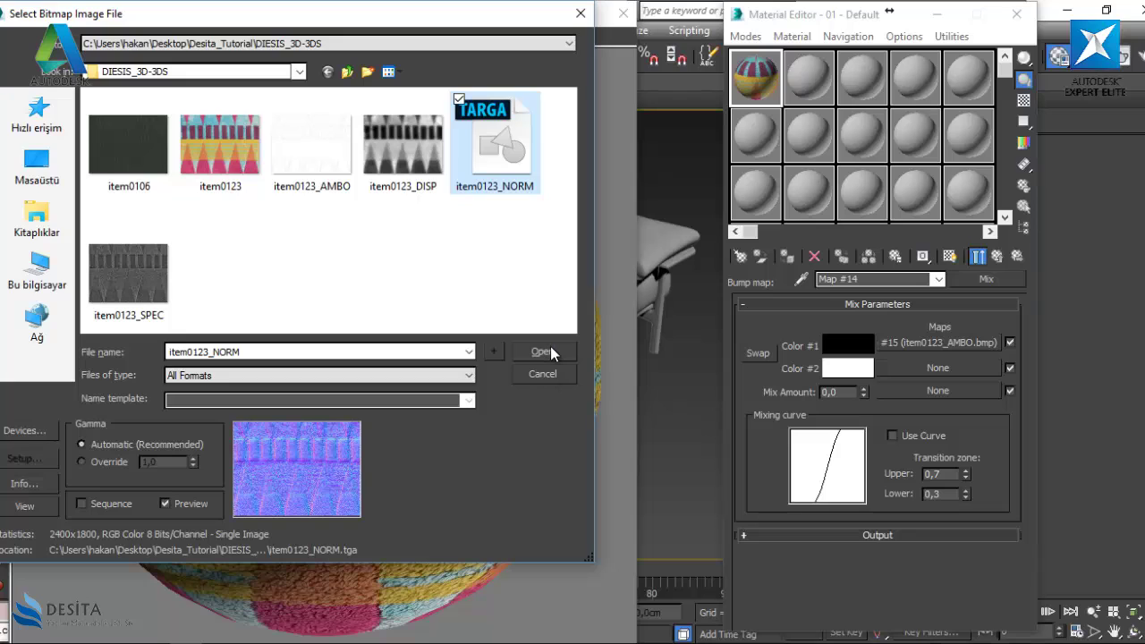
click(543, 351)
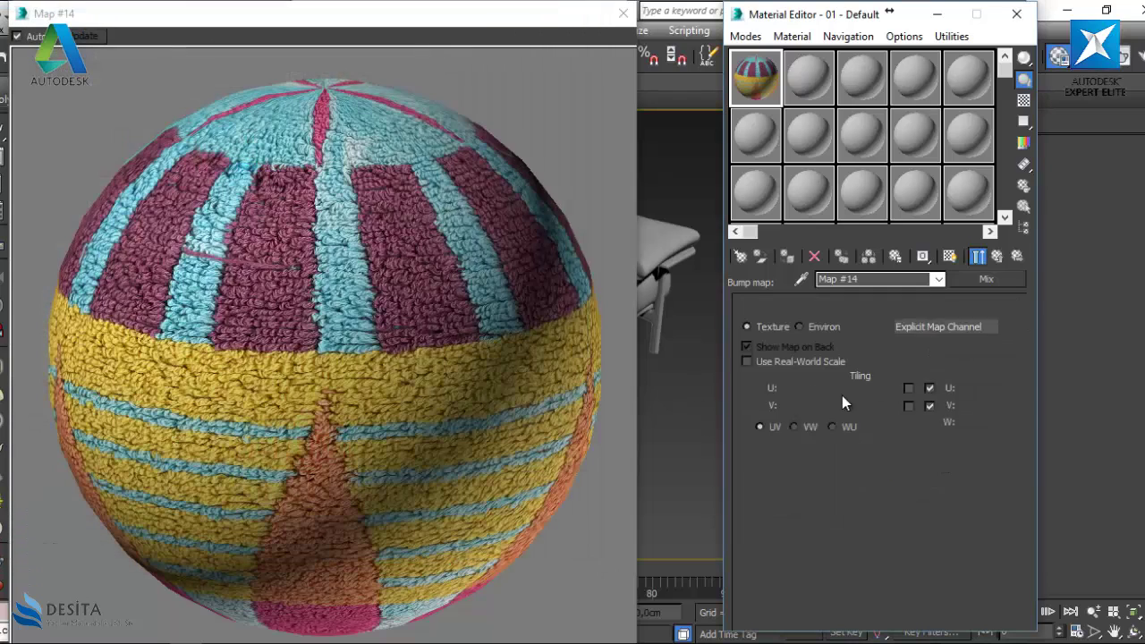
click(996, 256)
click(996, 257)
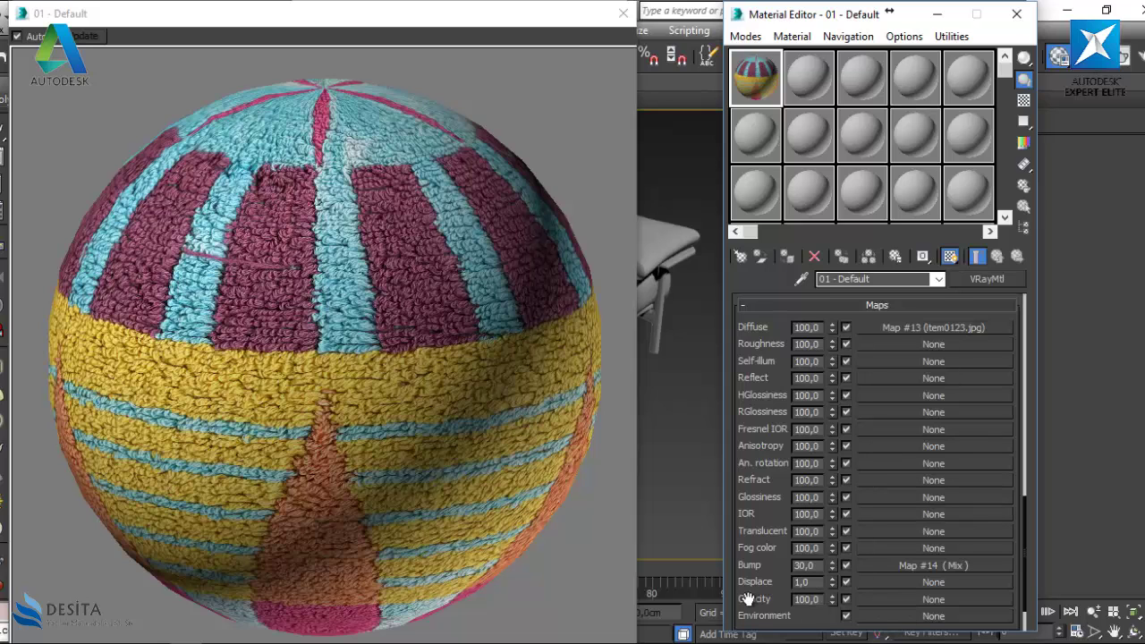
Load item0123_DISP as the Displace bitmap (Map #17) with an amount of 30
click(874, 585)
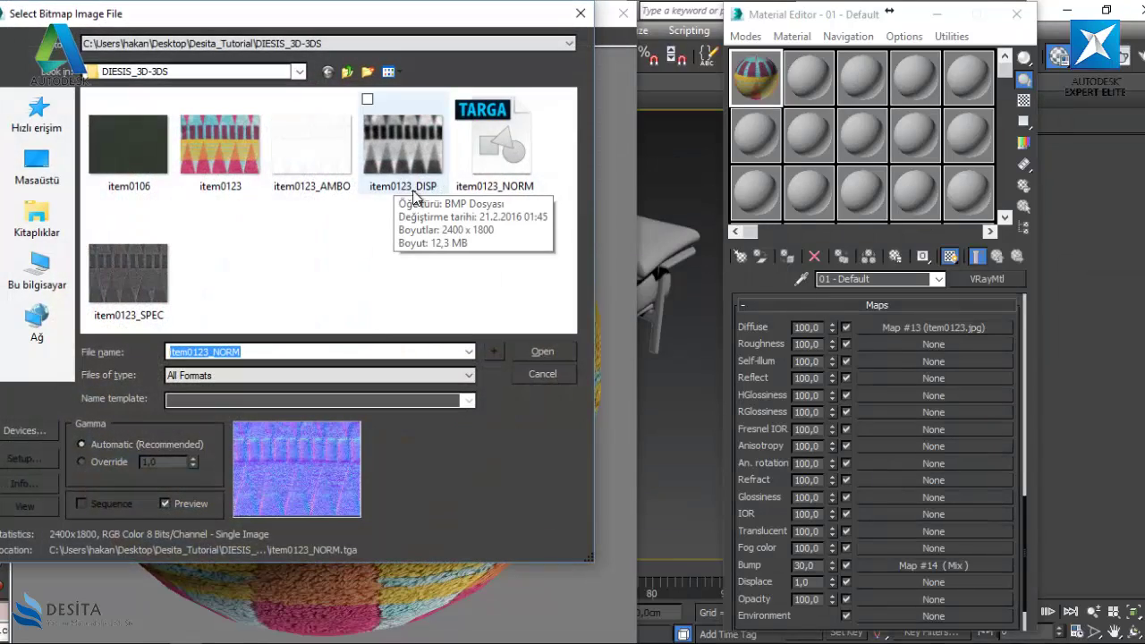
double_click(413, 145)
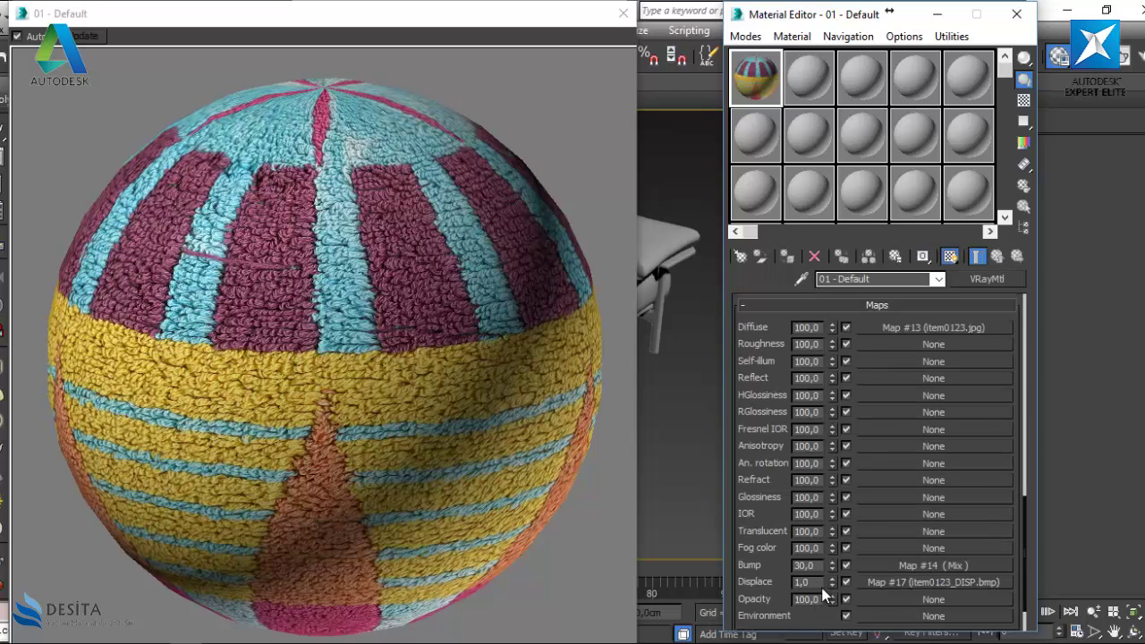
click(808, 582)
double_click(824, 583)
text(30)
key(Return)
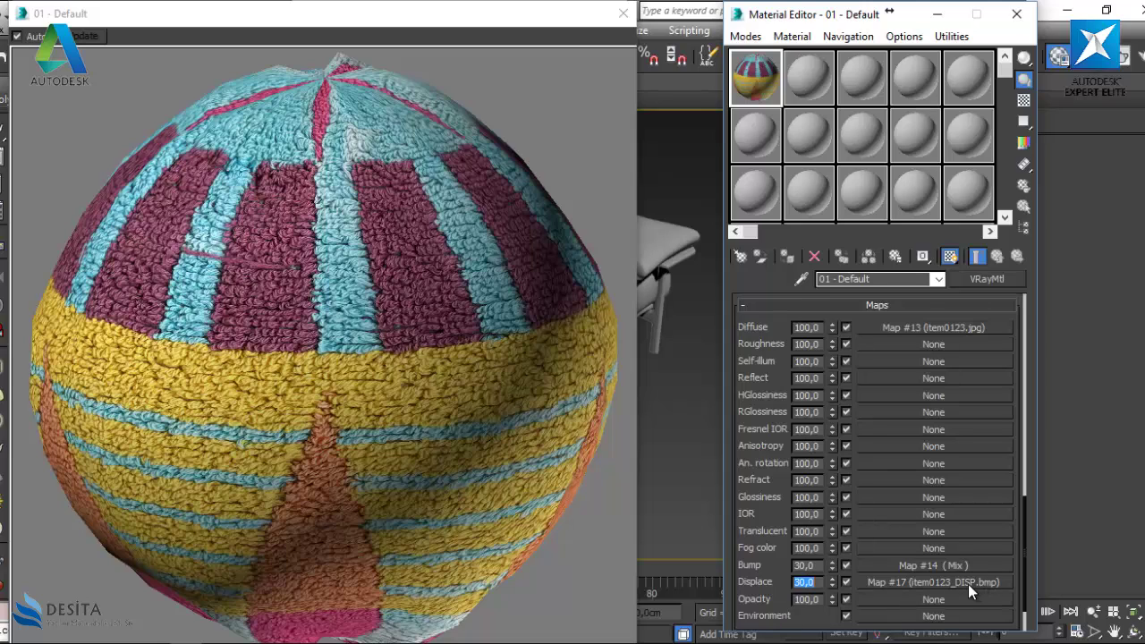
Lower the Displace amount to 1 and keep the Bump amount at 30
text(1)
key(Return)
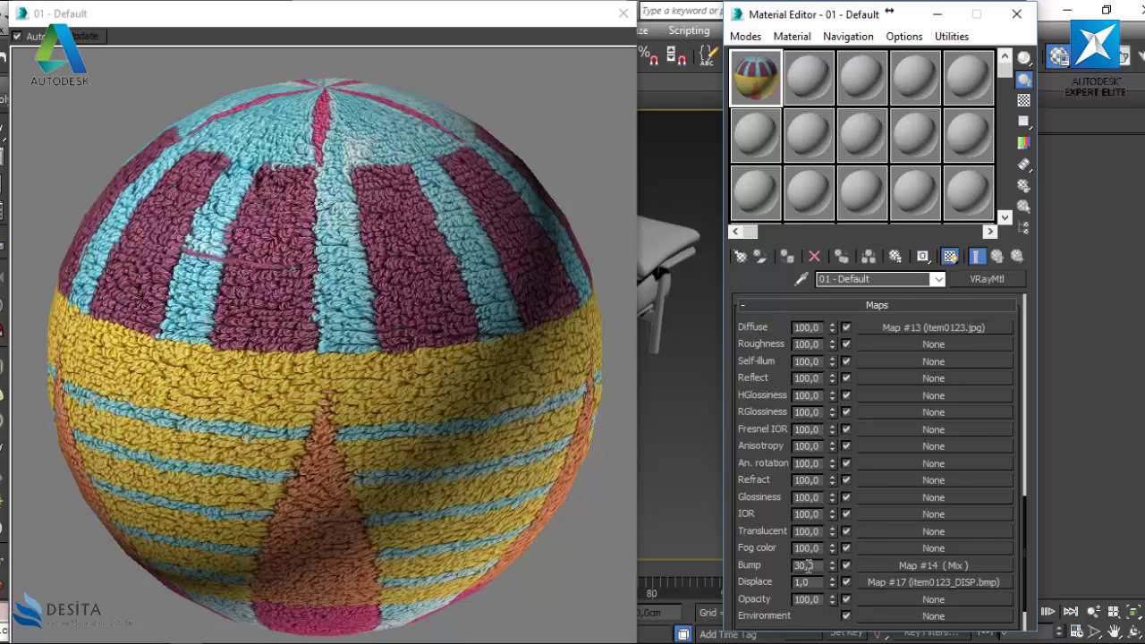
key(Return)
Close the large preview and rename the material to kumaş-1
click(622, 15)
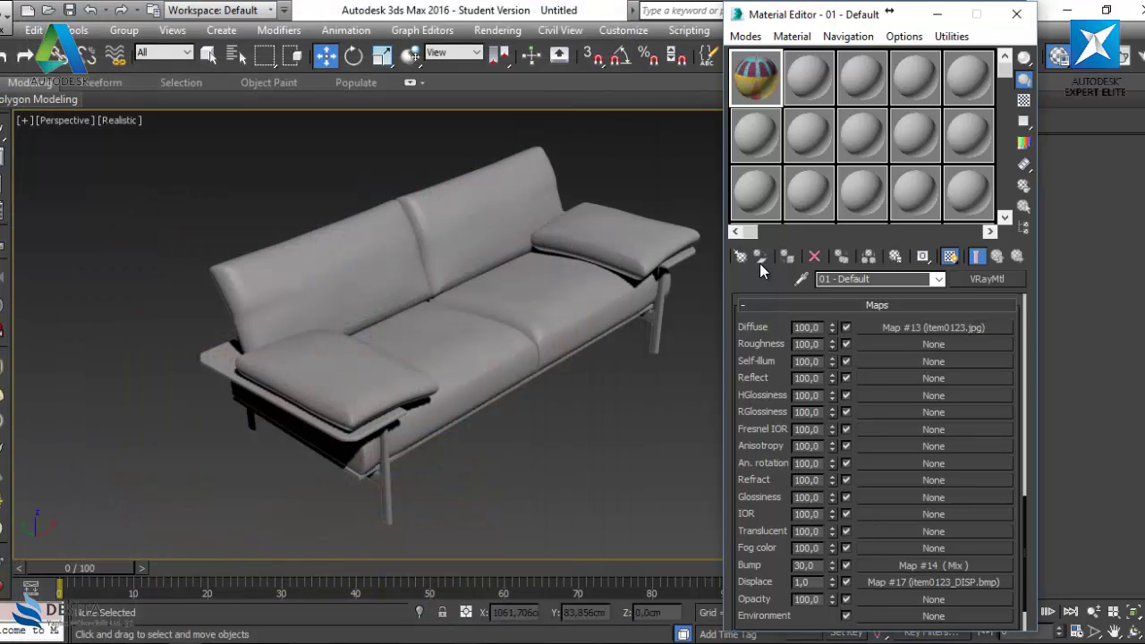
click(902, 278)
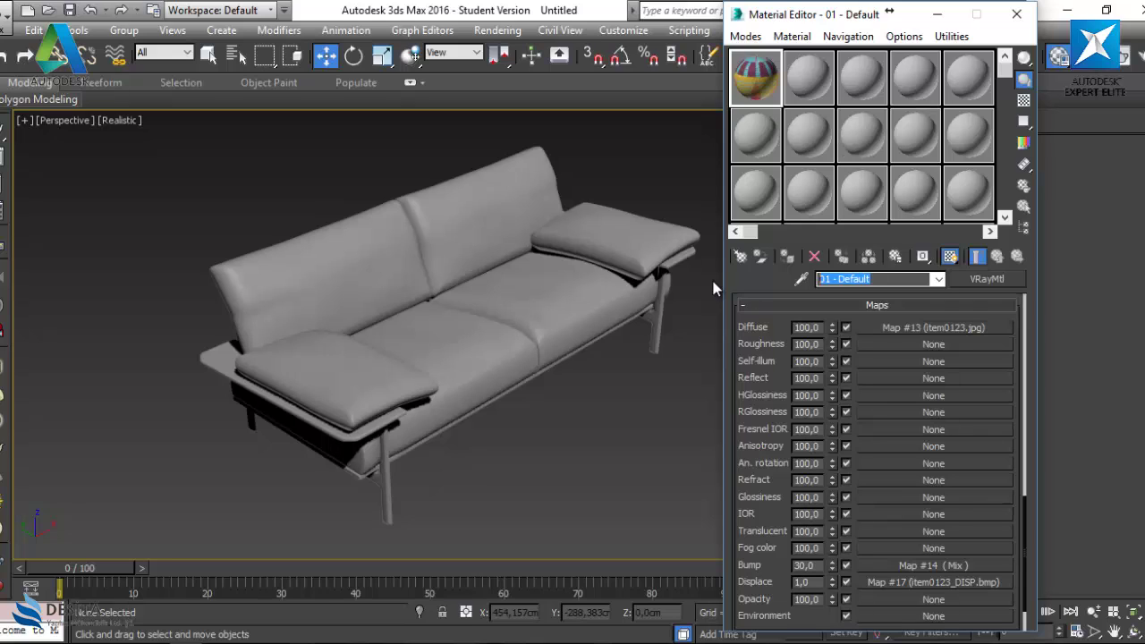
text(kumaş)
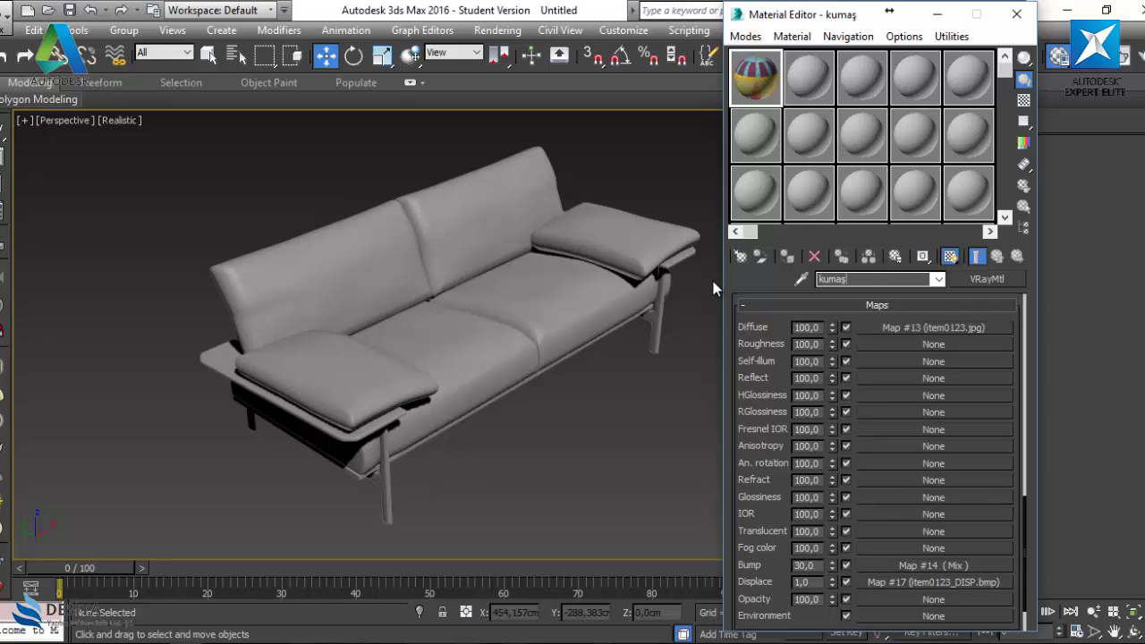
text(-1)
Select and frame the cushion at the sofa's left end and assign kumaş-1 to it
click(409, 402)
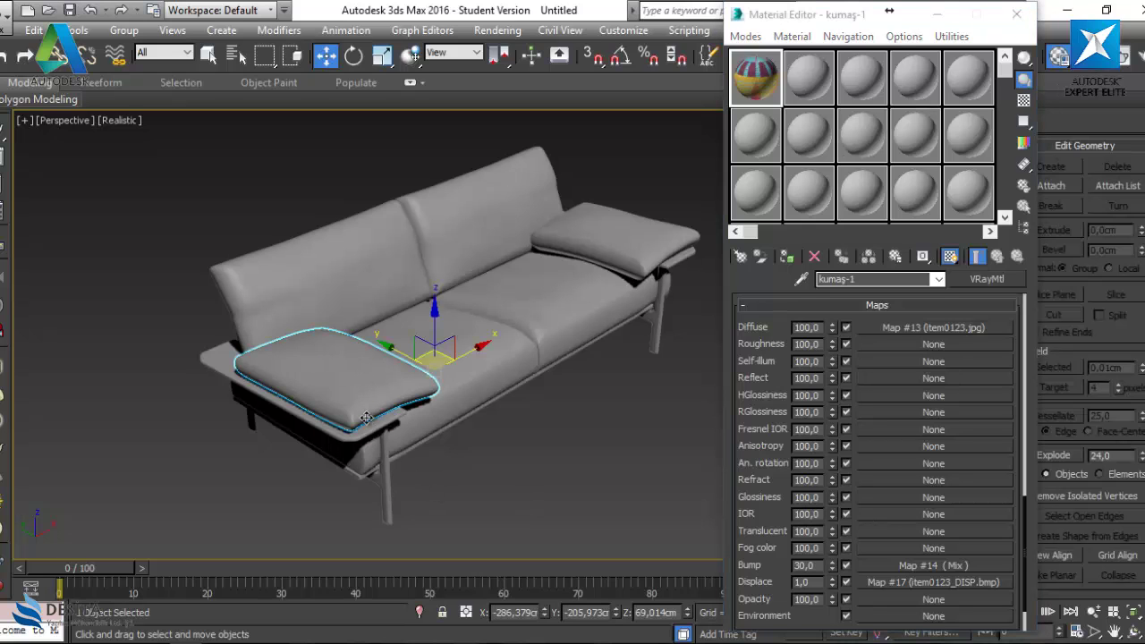
key(z)
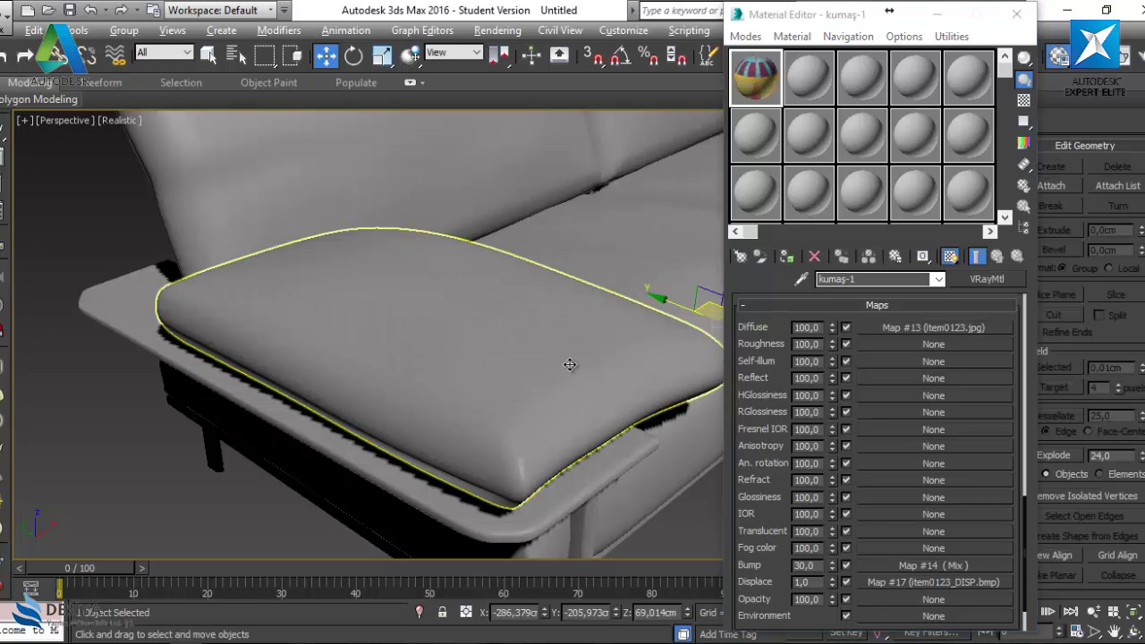
mouse_move(555, 363)
alt+middle_down()
mouse_move(492, 370)
mouse_move(412, 351)
alt+middle_up()
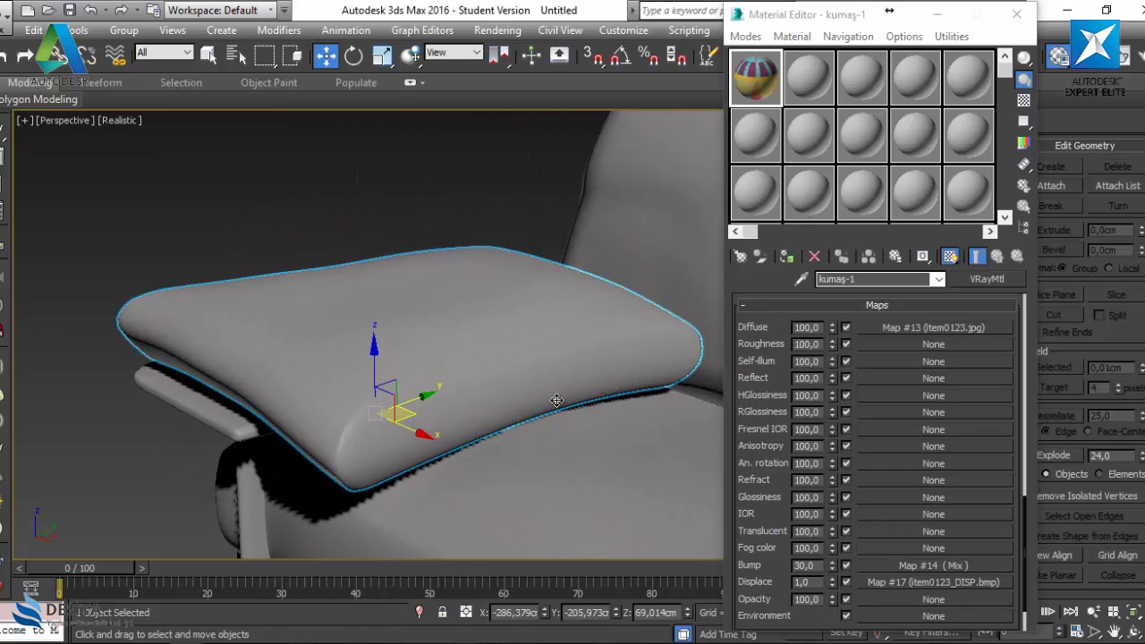
click(789, 259)
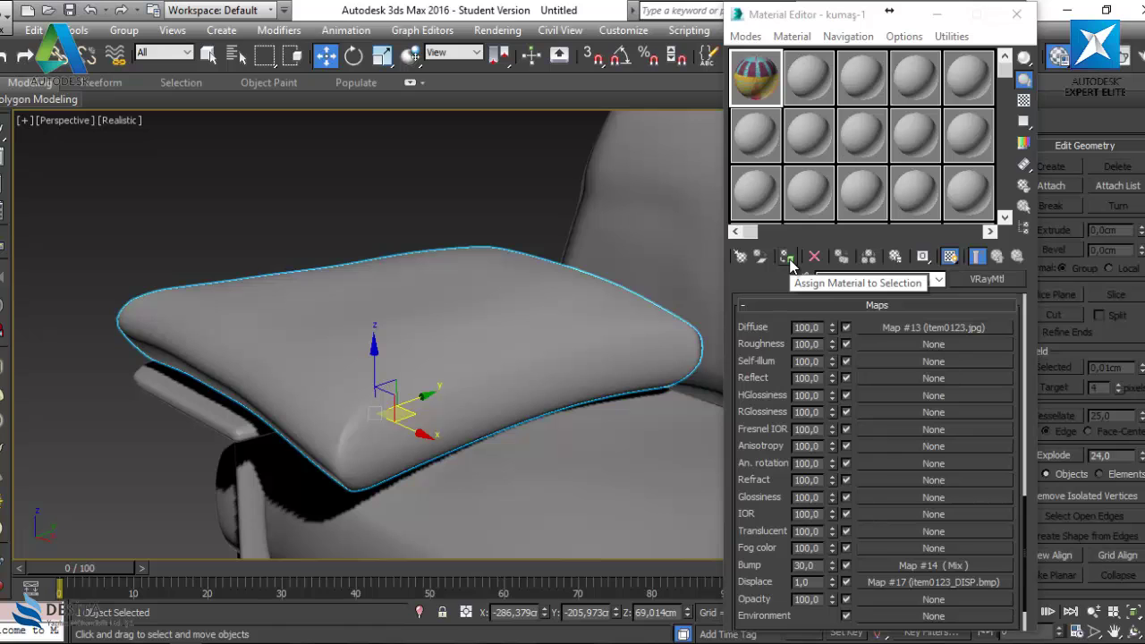
click(789, 260)
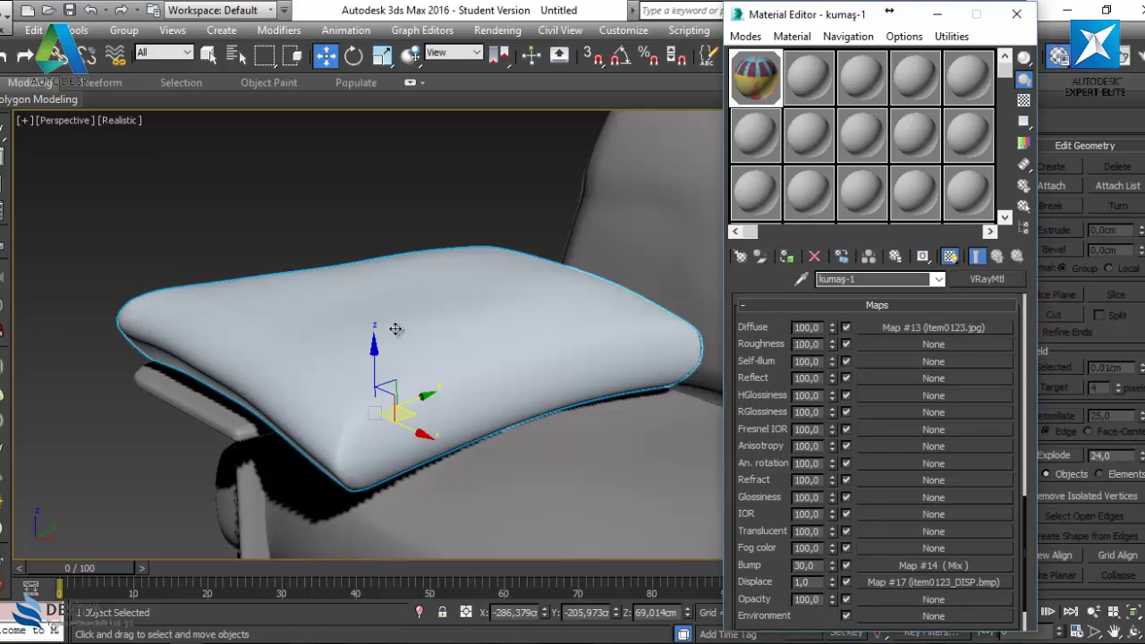
alt+middle_drag(429, 288, 454, 316)
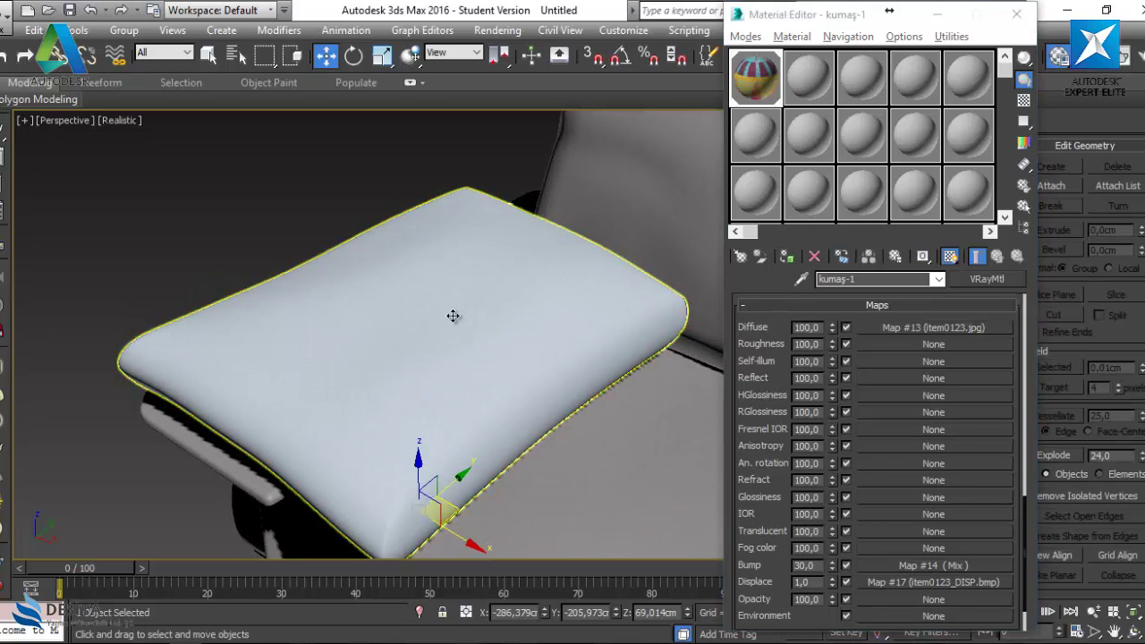
click(812, 7)
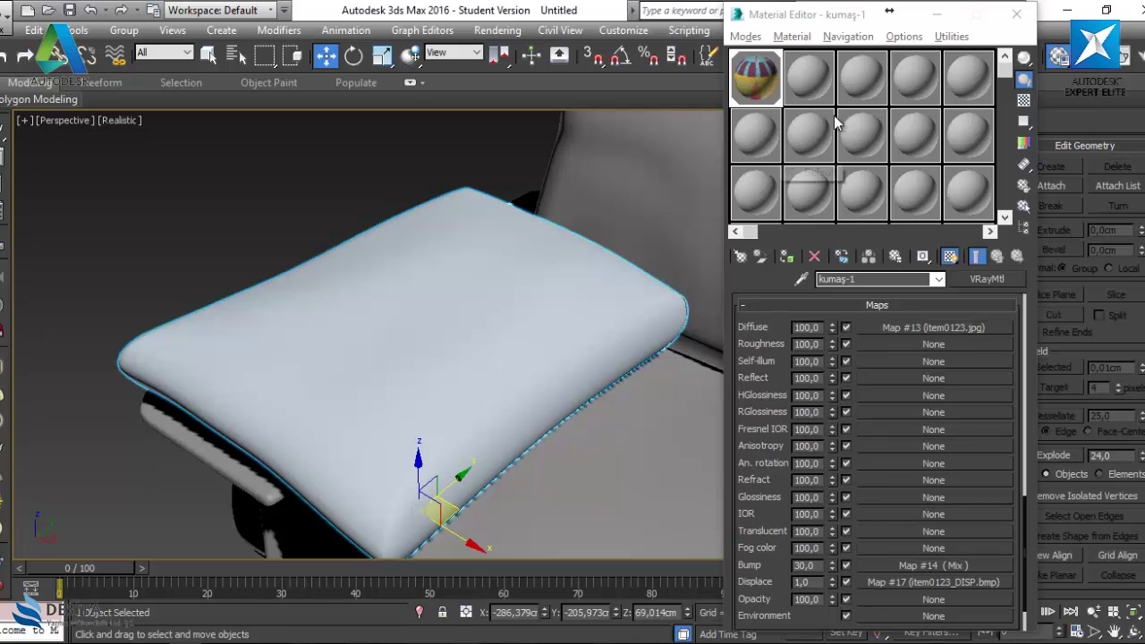
Minimize the Material Editor and reselect the cushion
click(939, 16)
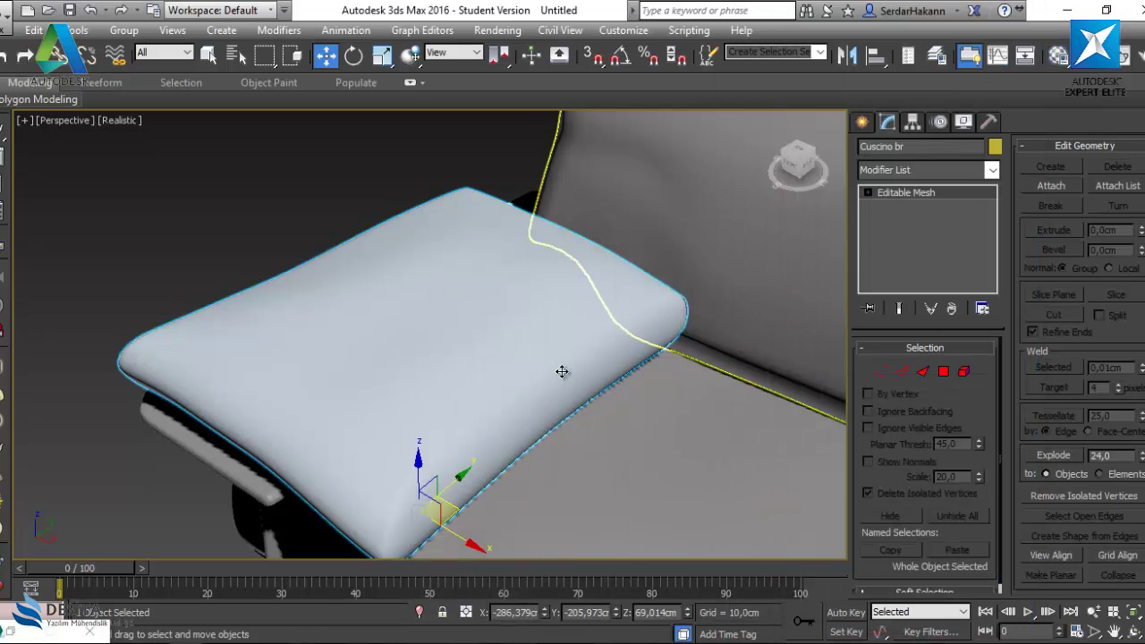
click(181, 258)
click(335, 376)
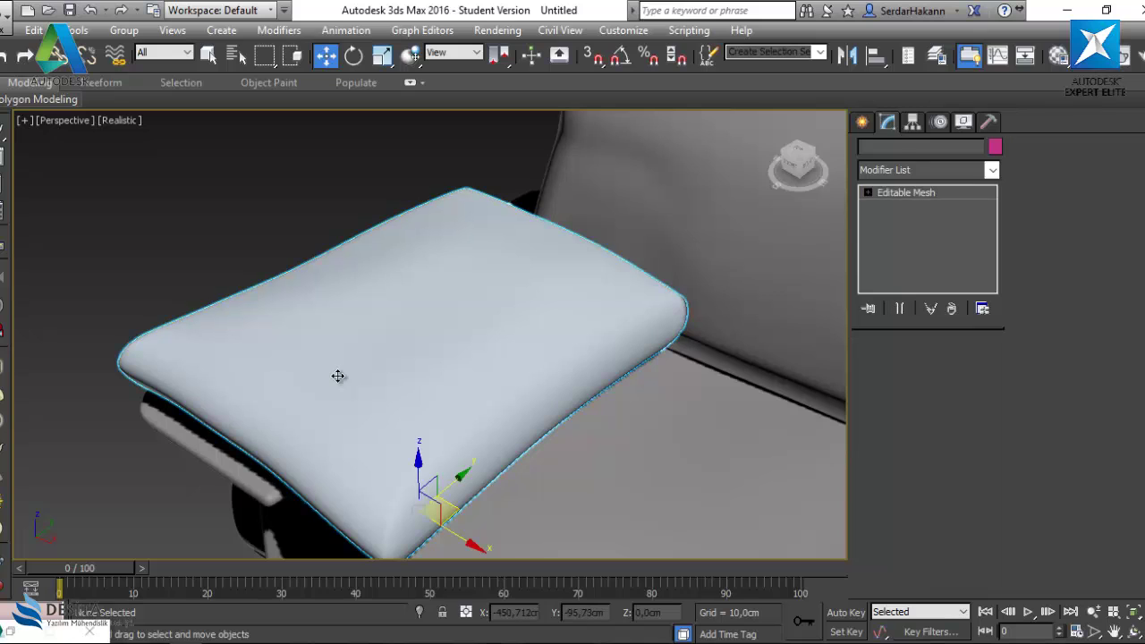
Add a planar UVW Map modifier to the cushion from the Modifier List
click(991, 170)
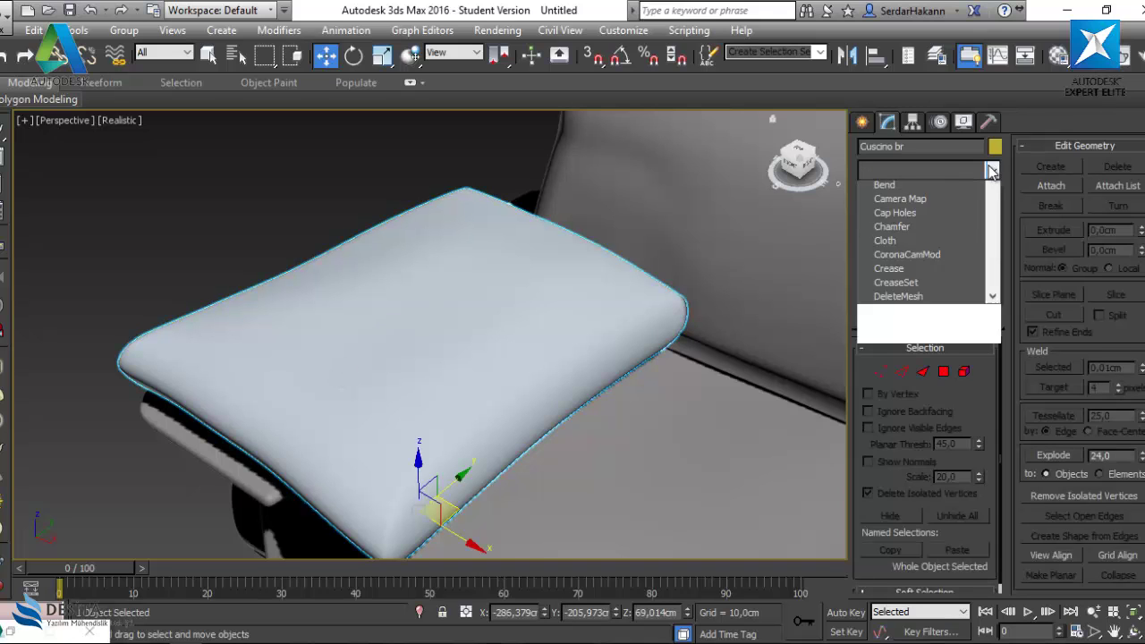
scroll(928, 493, down, 1)
scroll(927, 493, down, 6)
scroll(927, 493, down, 3)
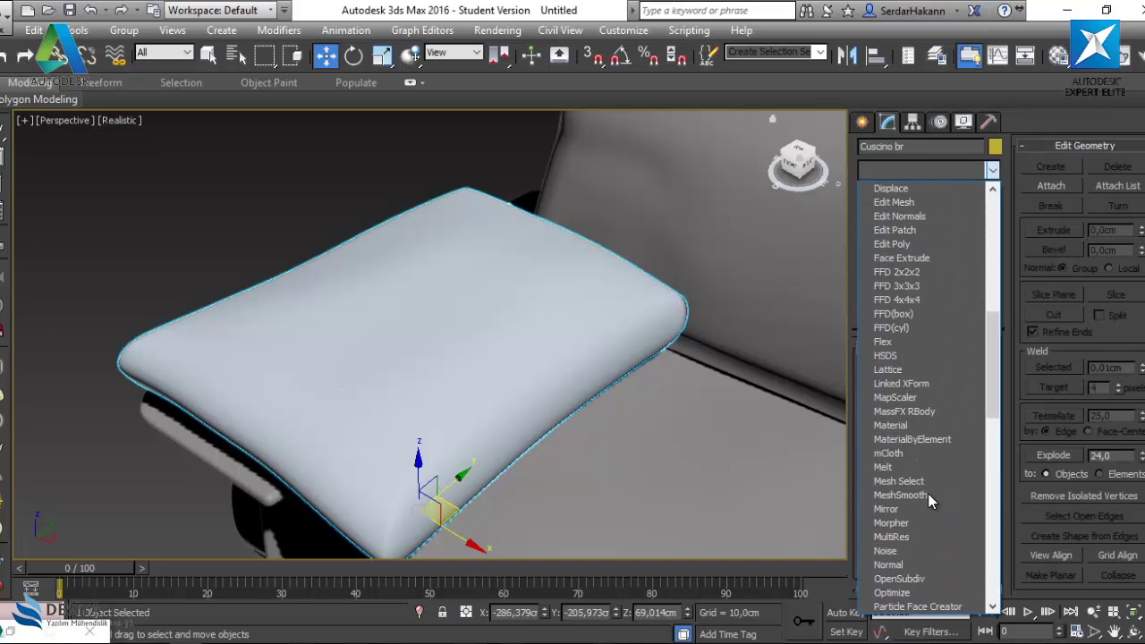
scroll(928, 493, down, 2)
scroll(927, 493, down, 2)
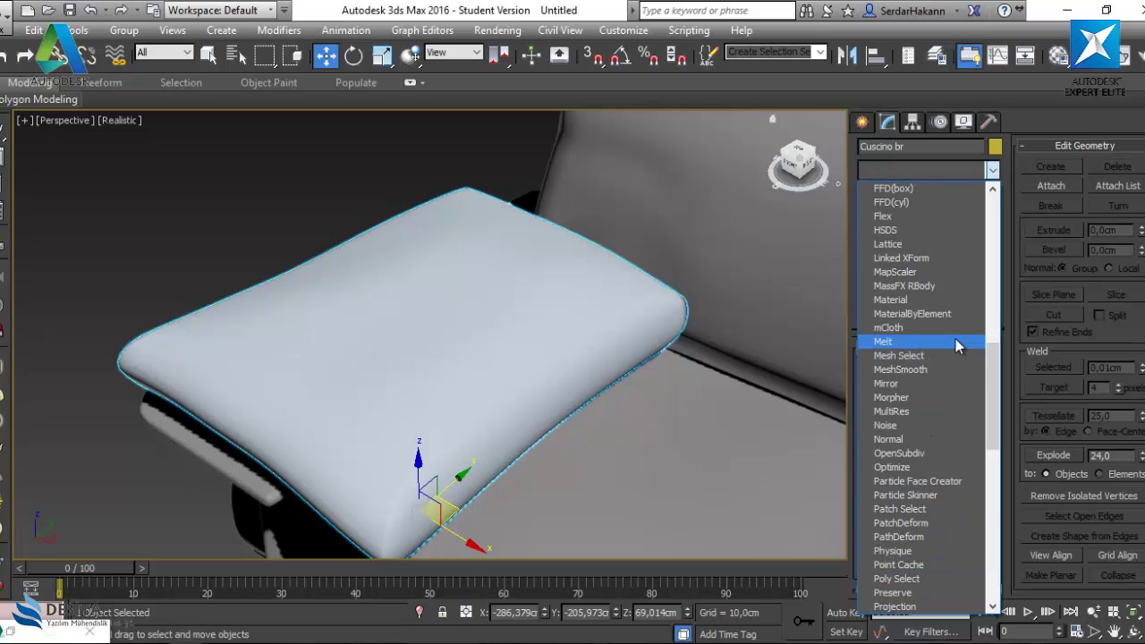
scroll(951, 368, down, 3)
scroll(951, 368, down, 2)
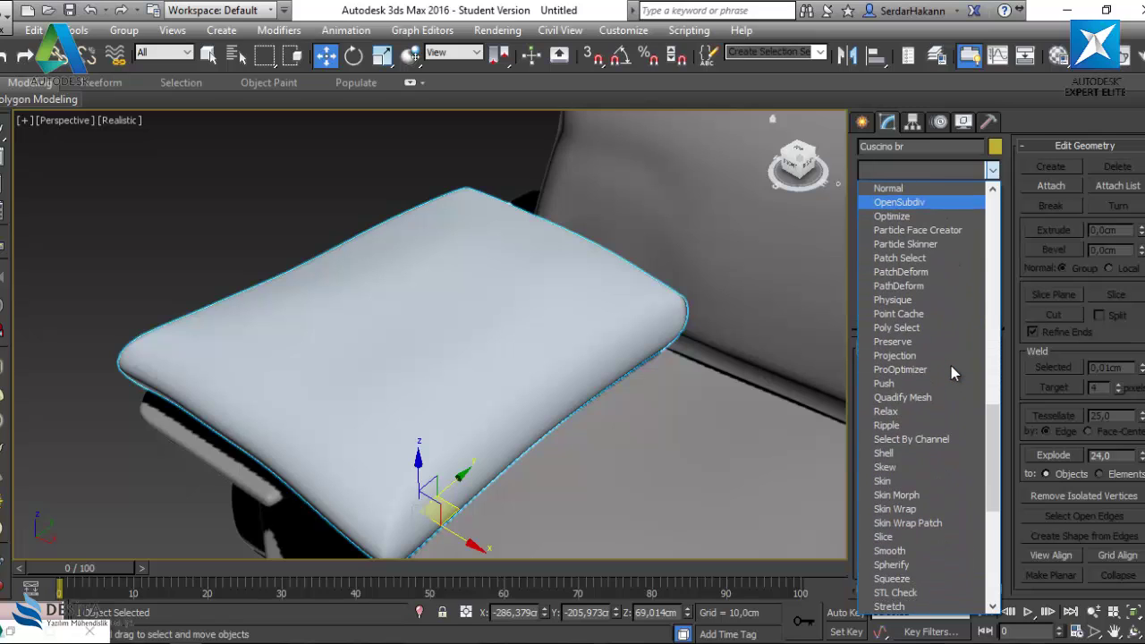
scroll(951, 367, down, 1)
scroll(952, 368, down, 1)
scroll(952, 368, down, 3)
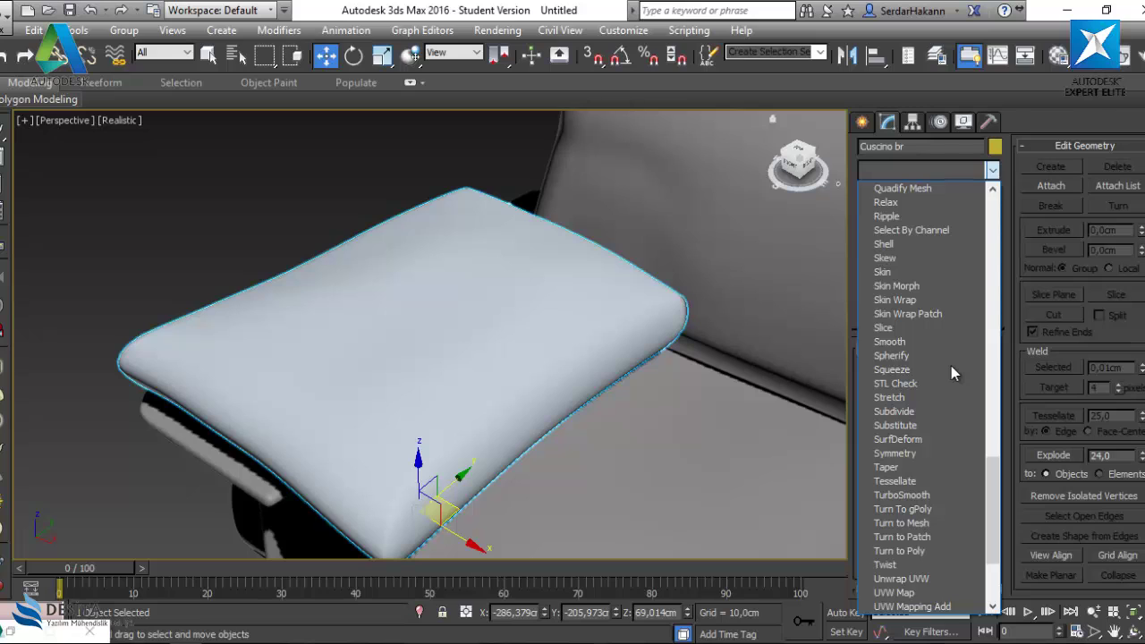
click(894, 593)
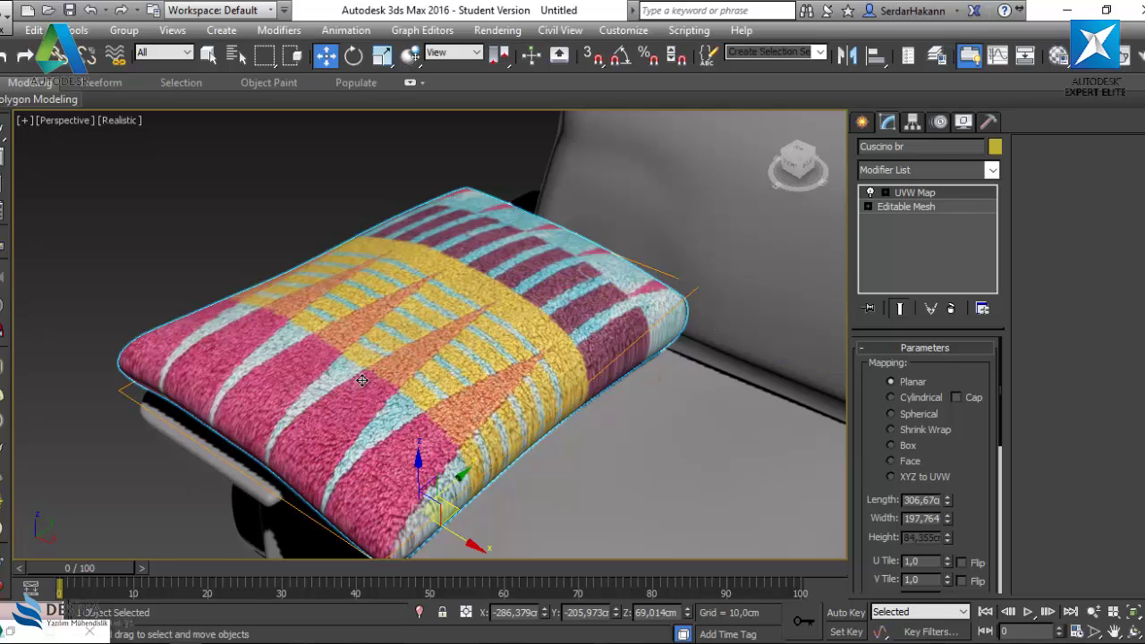
Switch Cuscino br's mapping to Box, enlarged to about 306,67 × 197,764 × 188,111
click(903, 447)
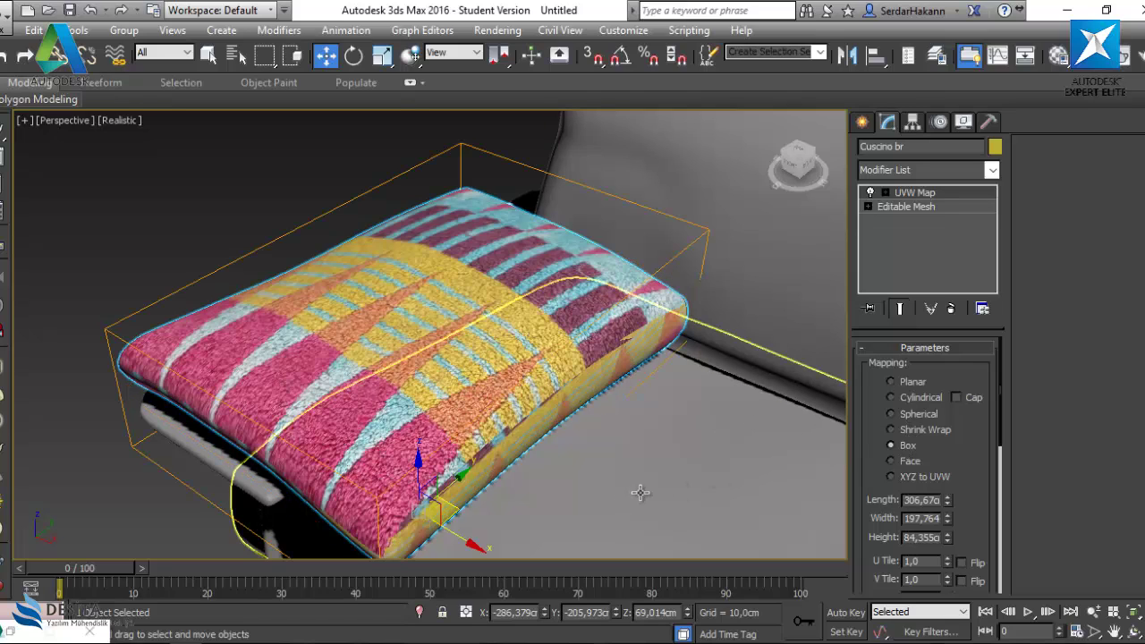
alt+middle_drag(653, 461, 648, 428)
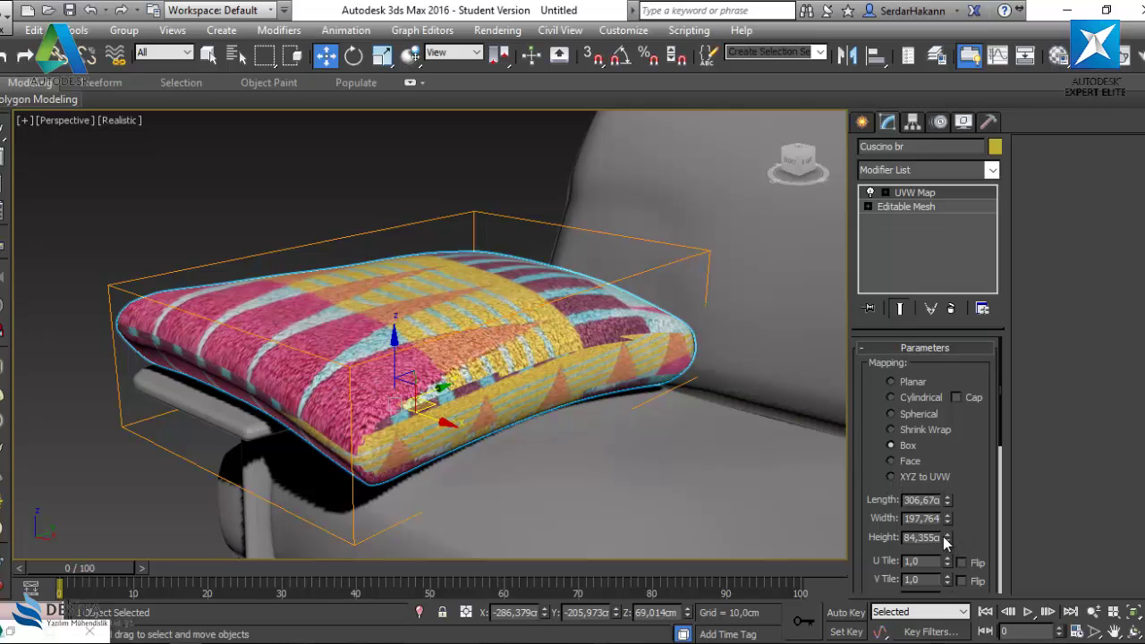
drag(948, 535, 966, 424)
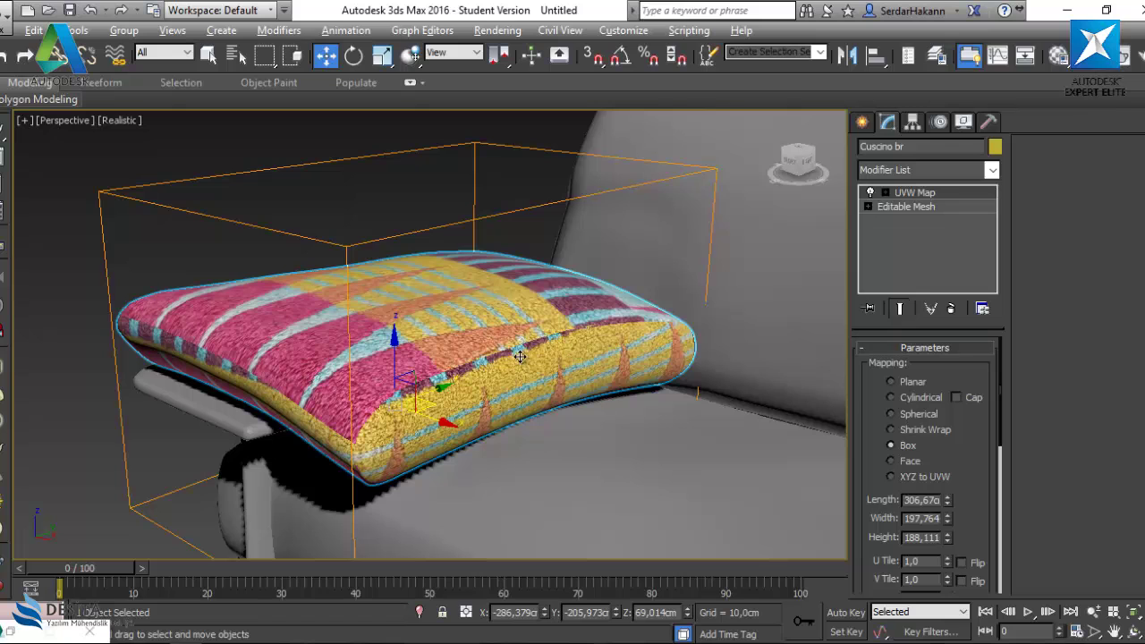
alt+middle_drag(519, 356, 305, 360)
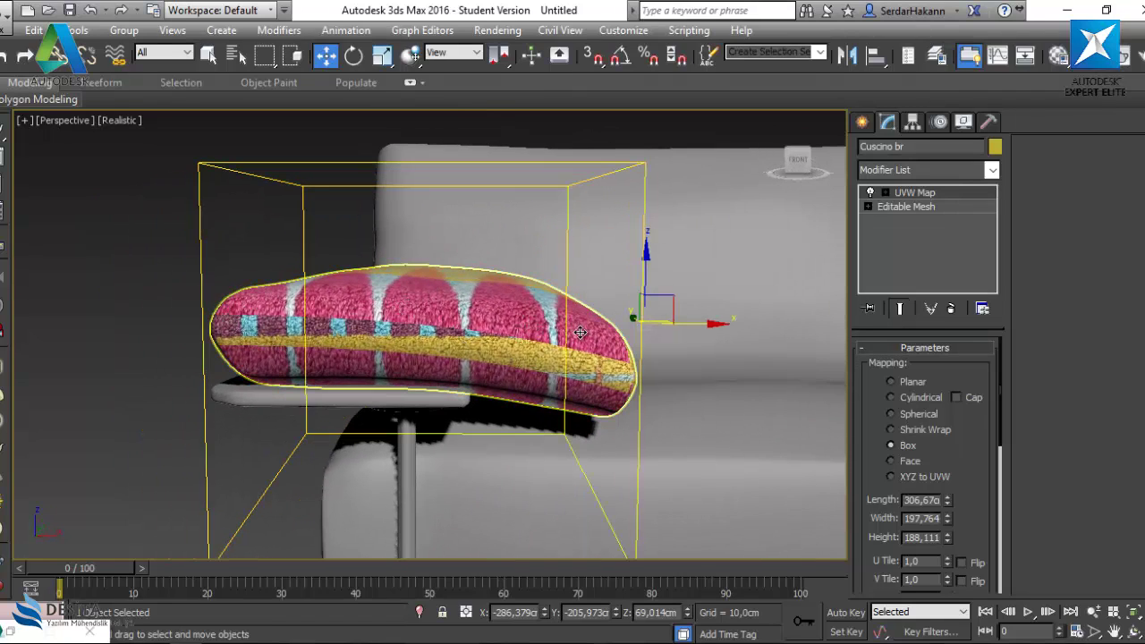
mouse_move(580, 333)
alt+middle_down()
mouse_move(433, 356)
mouse_move(492, 353)
alt+middle_up()
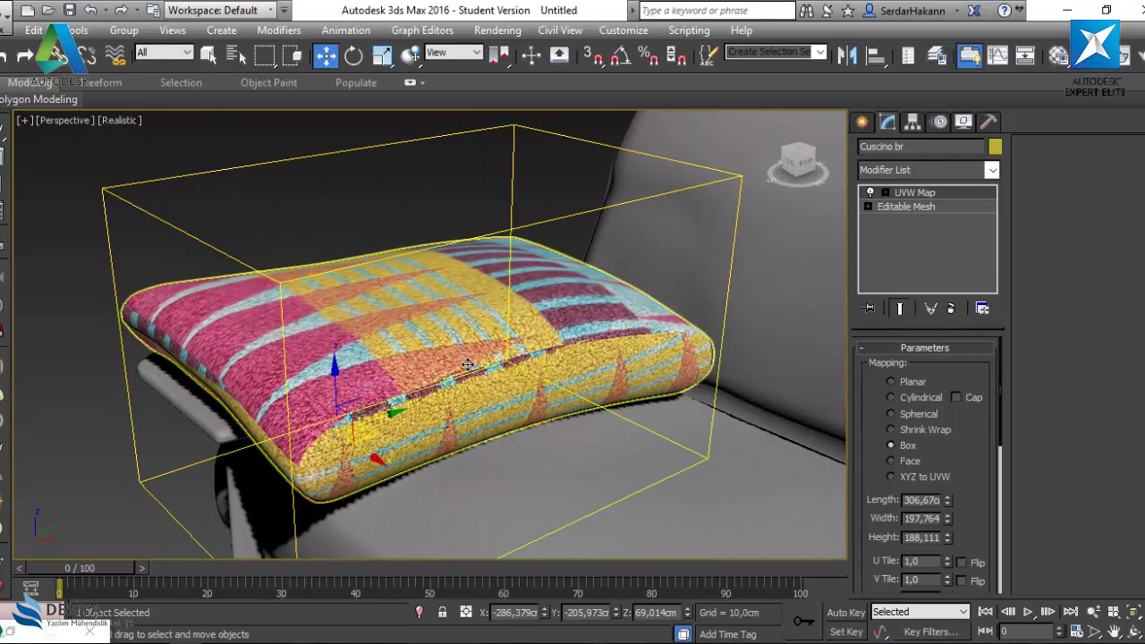
Enter the UVW Map's Gizmo level and set the box height to 84,355
click(886, 193)
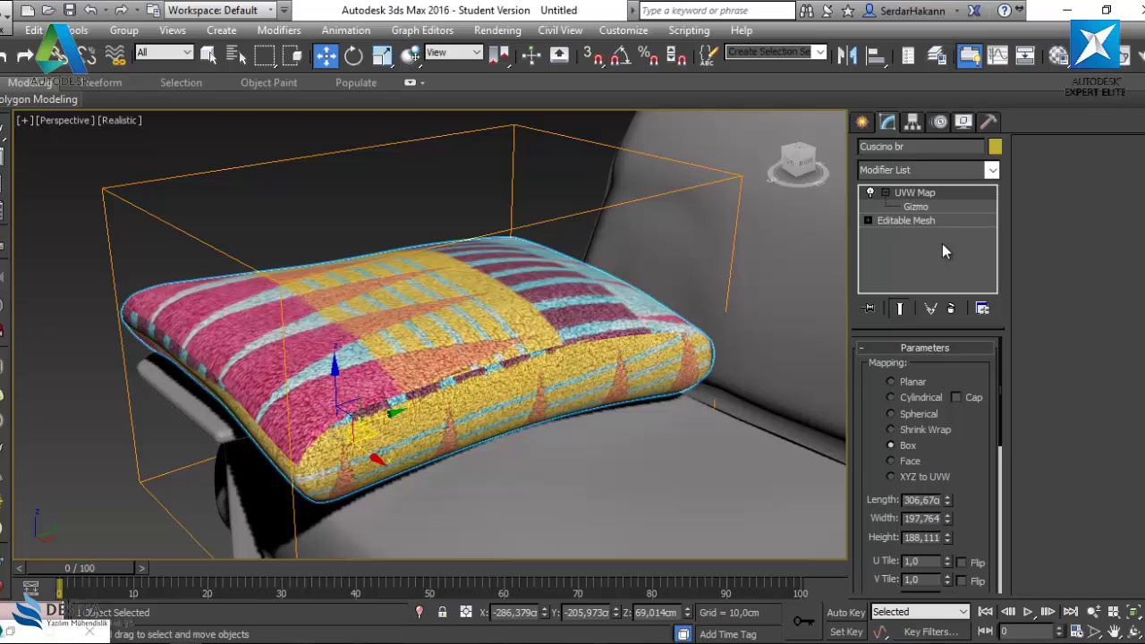
click(916, 207)
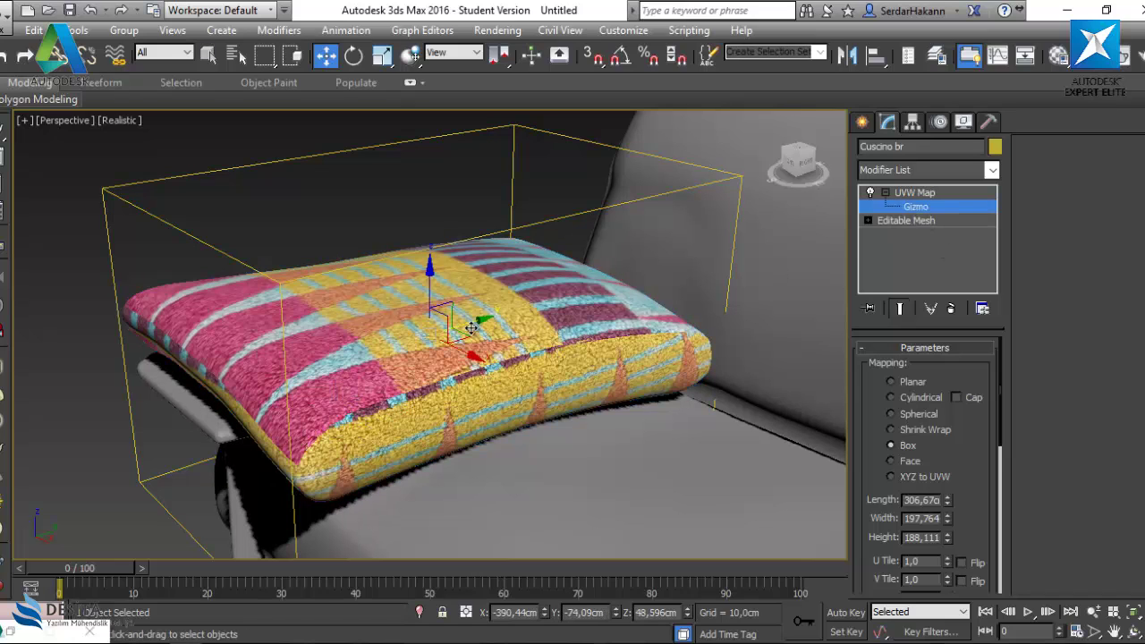
mouse_move(468, 324)
mouse_down()
mouse_move(509, 307)
mouse_move(407, 313)
mouse_move(401, 267)
mouse_up()
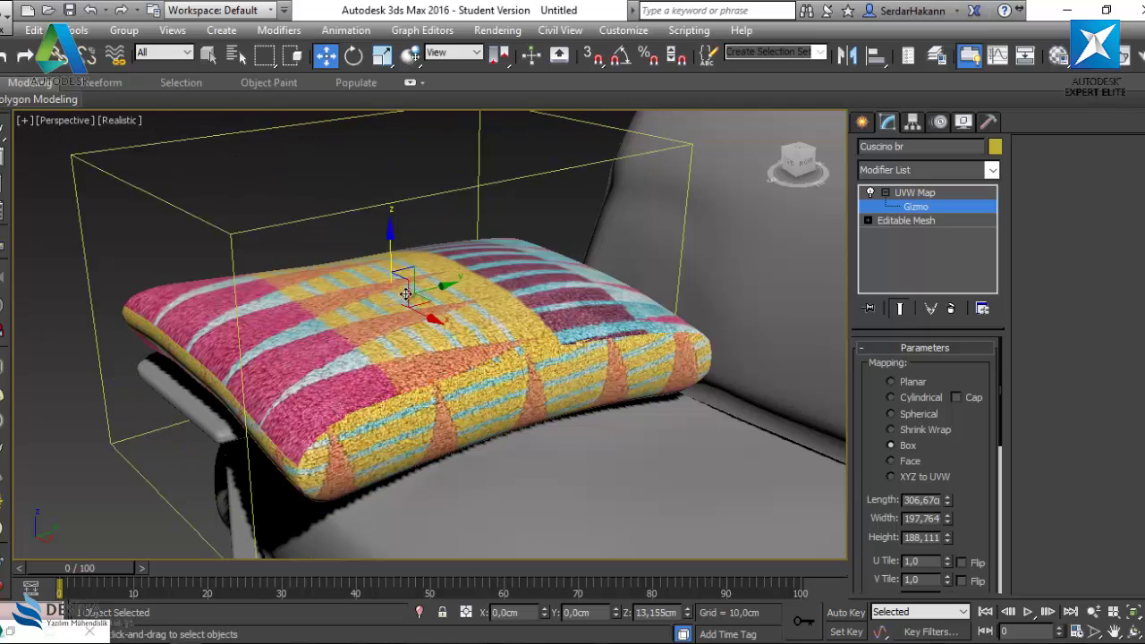
key(ctrl+z)
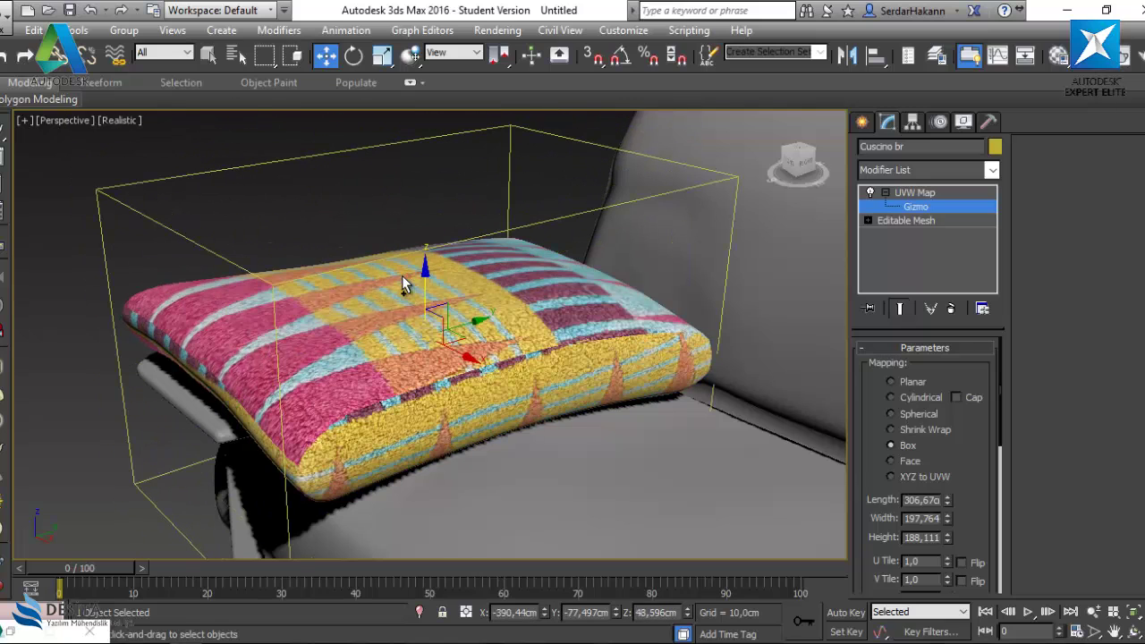
key(ctrl+z)
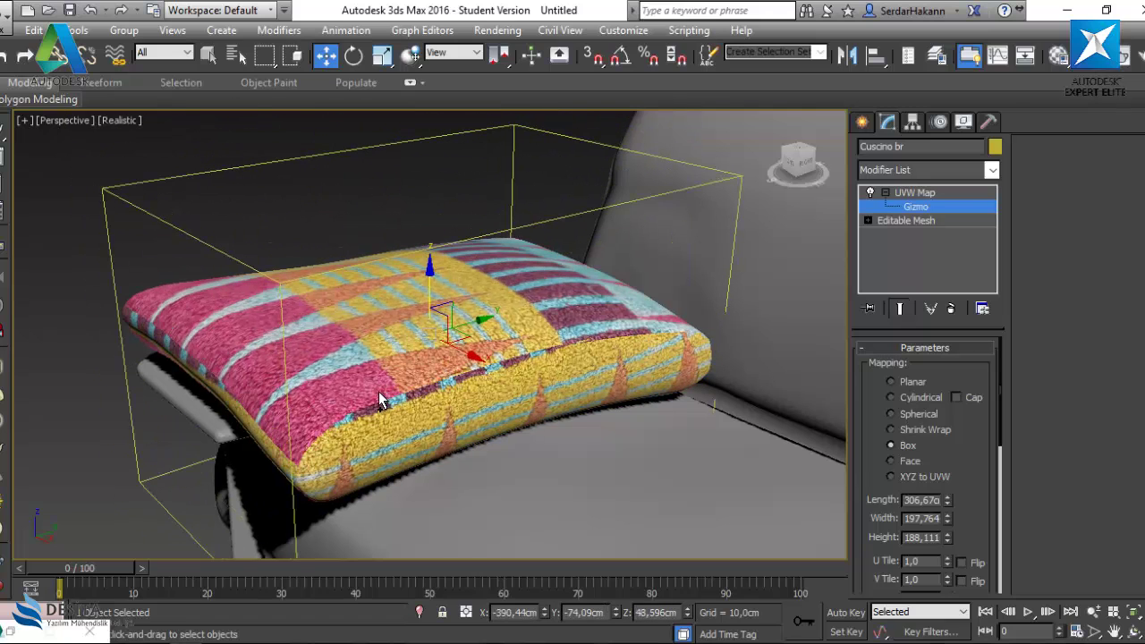
key(ctrl+z)
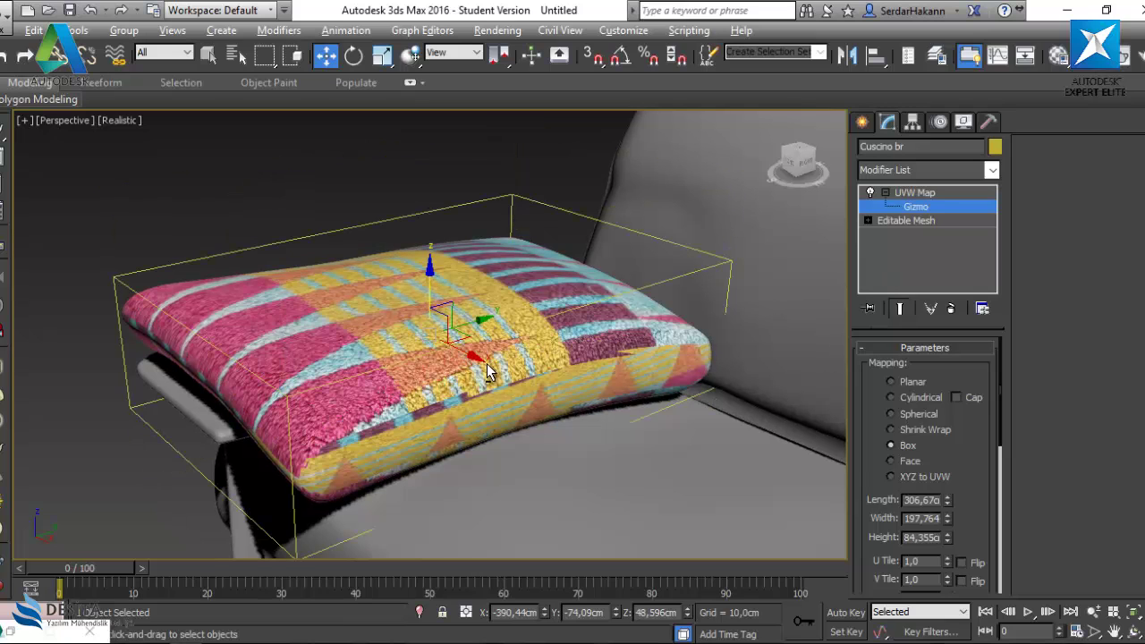
Shift the mapping gizmo along Y and X to reposition the towel stripes
alt+middle_drag(487, 372, 539, 349)
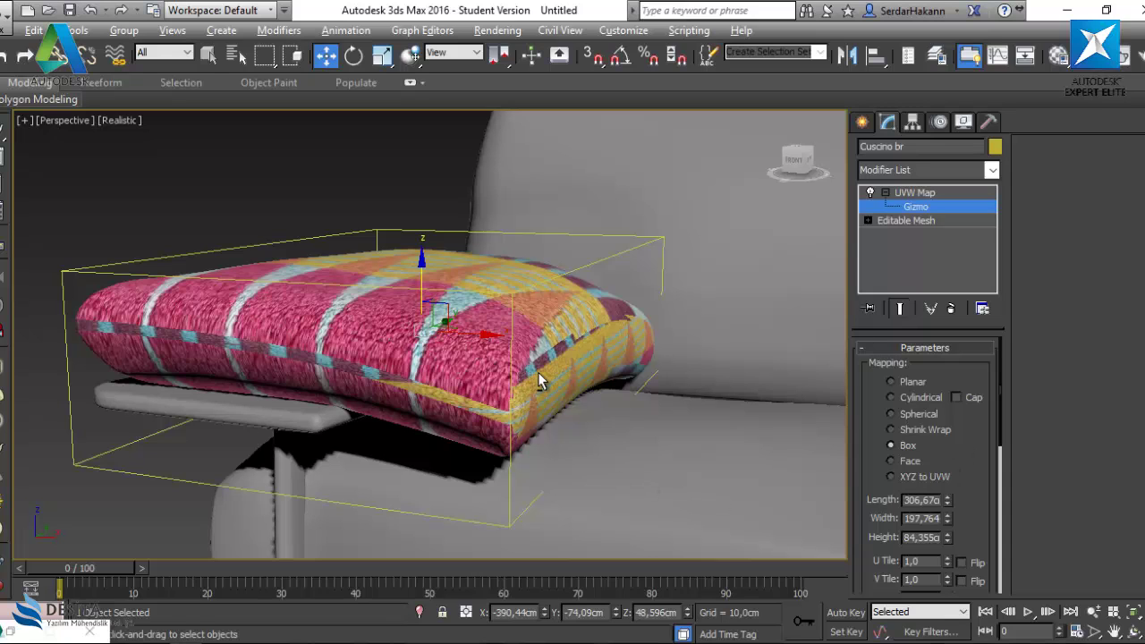
alt+middle_drag(538, 369, 526, 382)
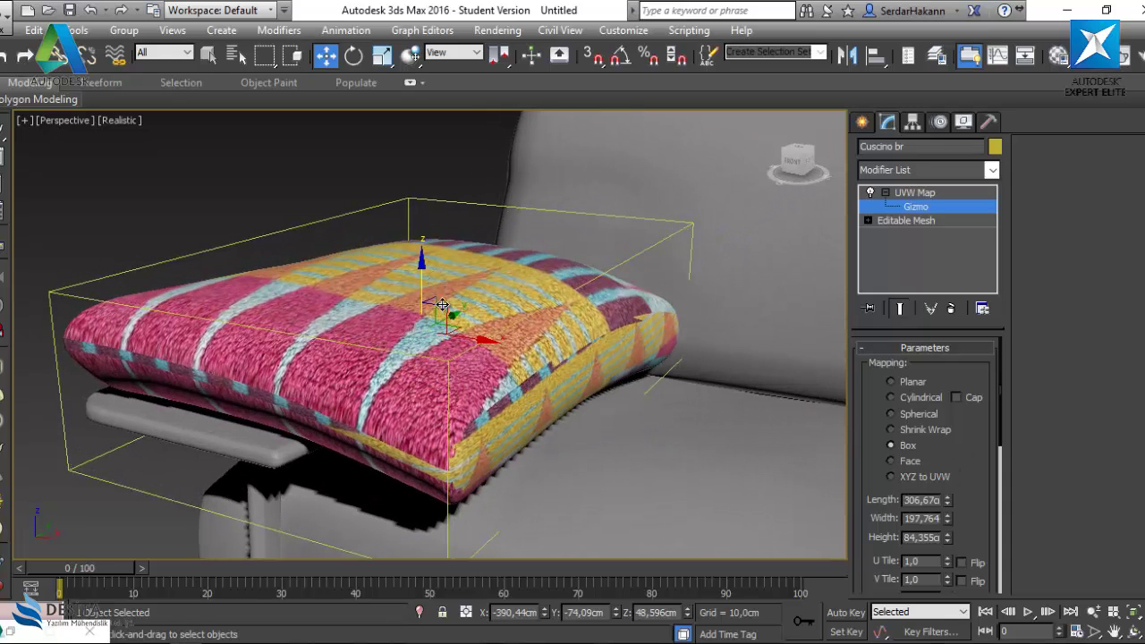
mouse_move(450, 316)
mouse_down()
mouse_move(500, 274)
mouse_move(454, 313)
mouse_up()
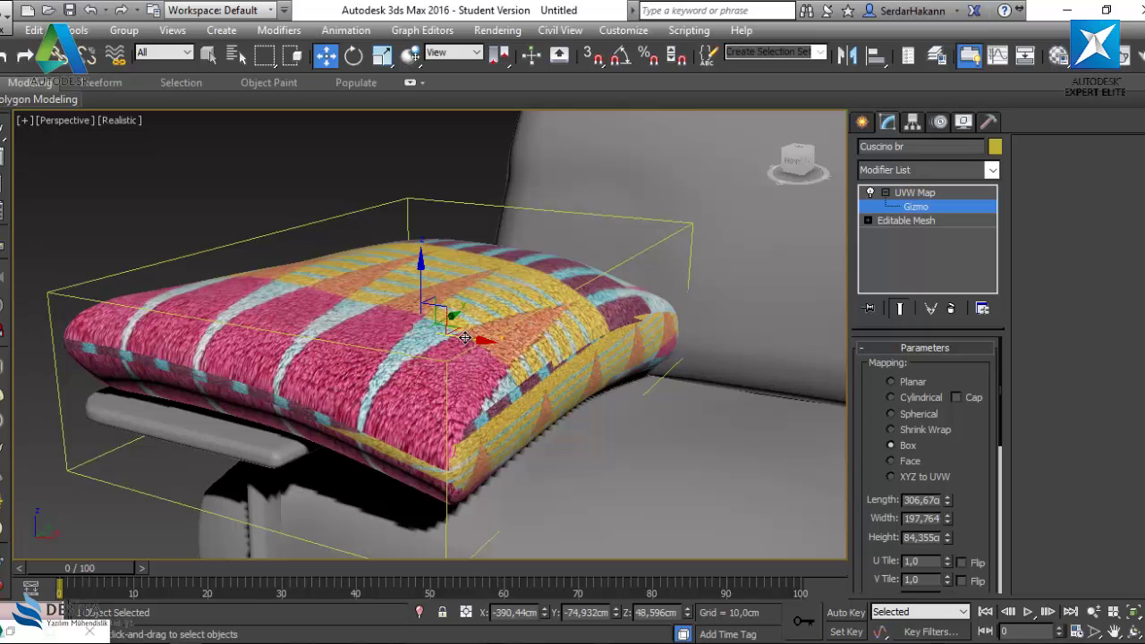
mouse_move(465, 338)
mouse_down()
mouse_move(454, 336)
mouse_move(477, 340)
mouse_up()
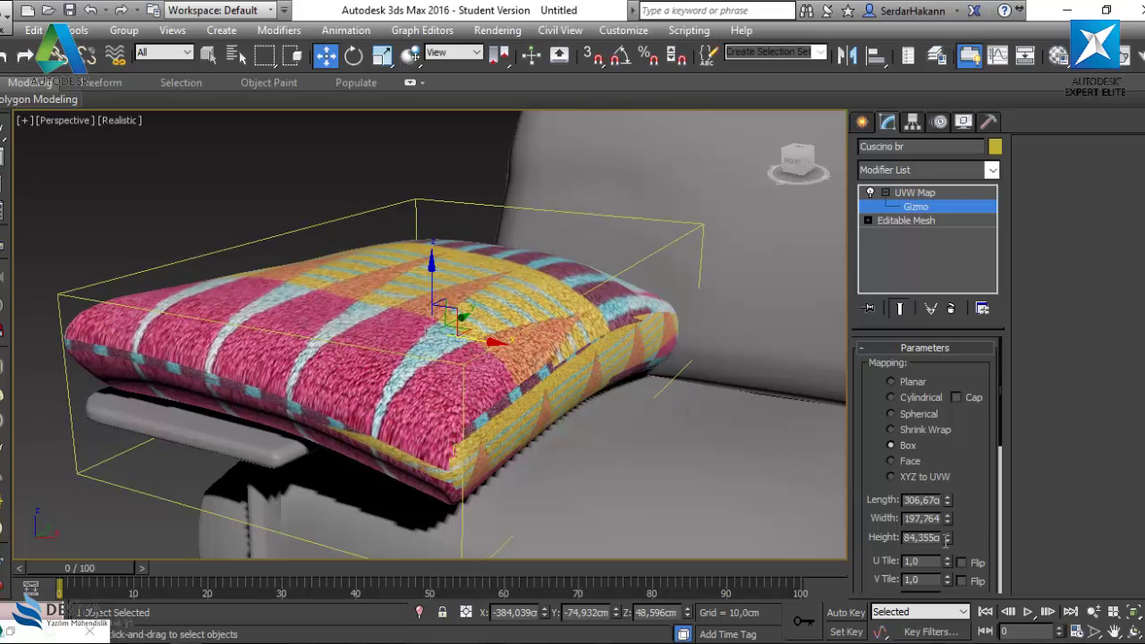
Resize the box mapping to length 297,41, width 112,725 and height 133,281
mouse_move(947, 538)
mouse_down()
mouse_move(942, 504)
mouse_move(906, 462)
mouse_move(913, 486)
mouse_up()
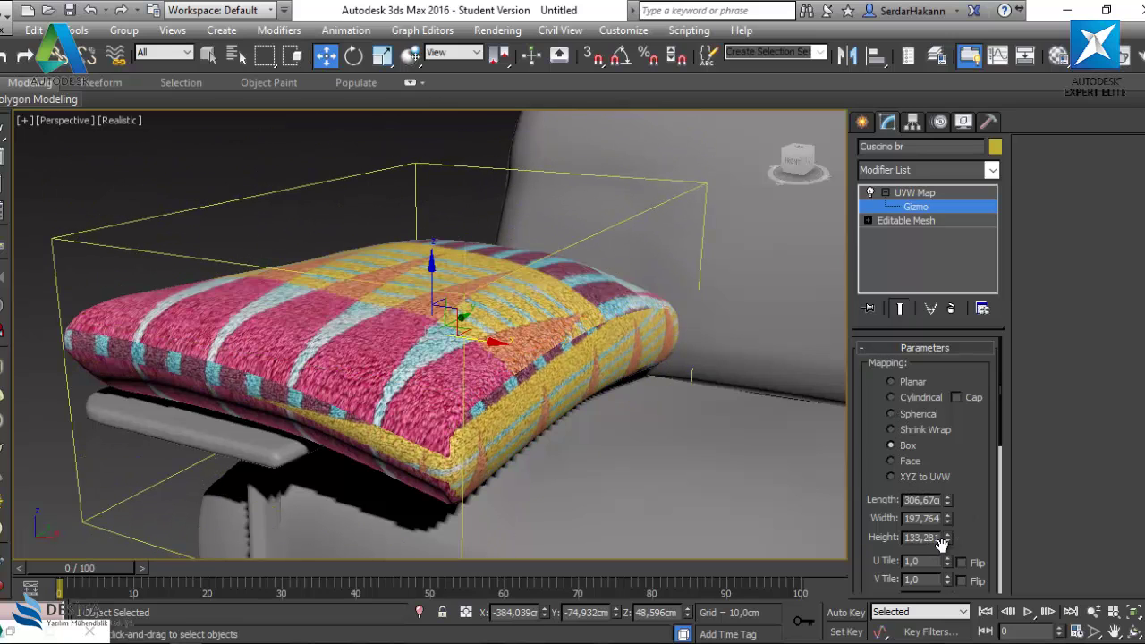
drag(950, 519, 949, 555)
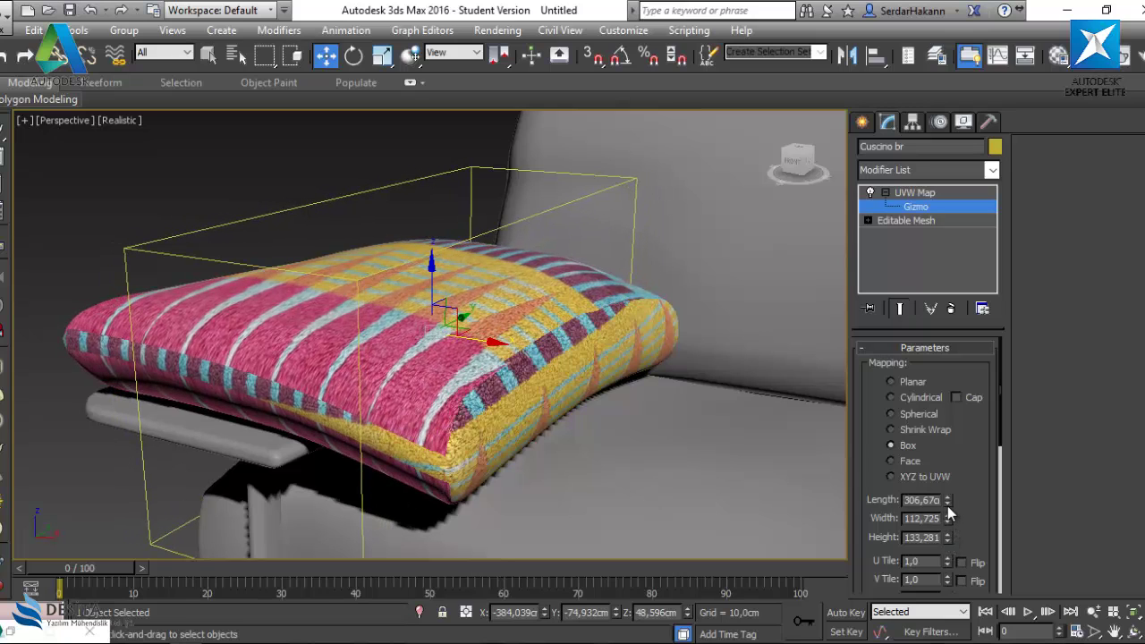
drag(950, 502, 949, 495)
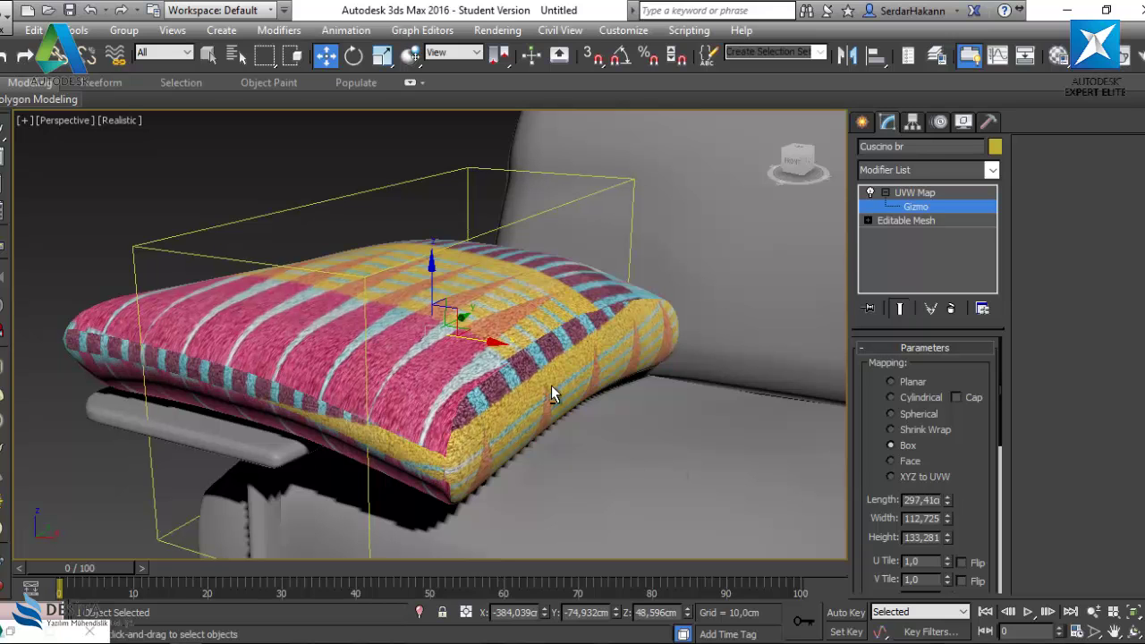
alt+middle_drag(550, 364, 531, 418)
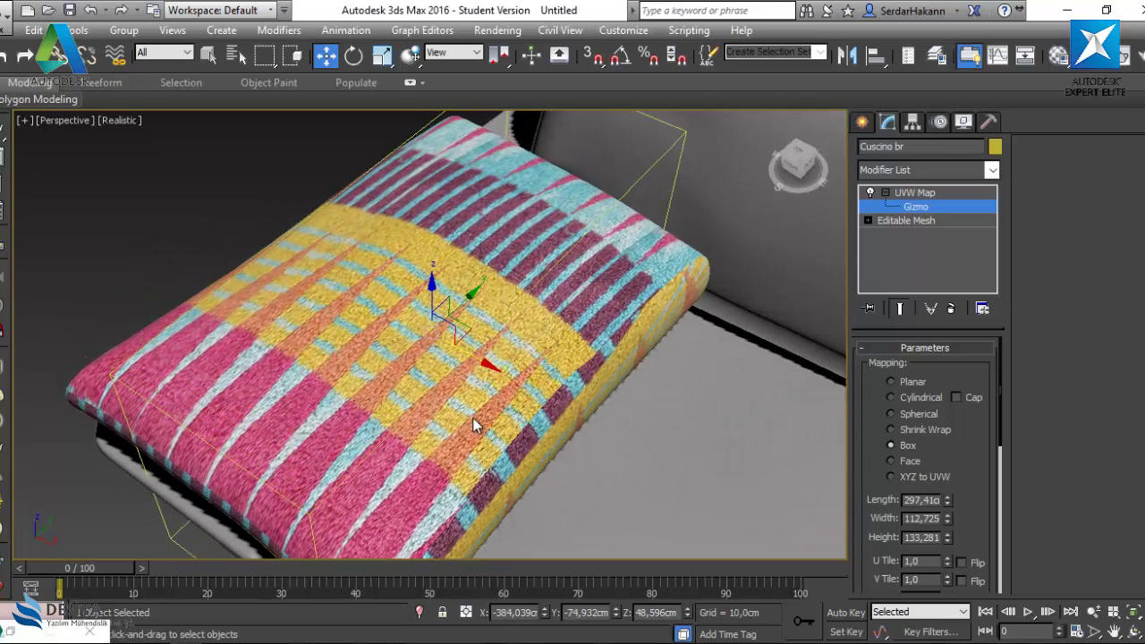
Move the mapping gizmo along X and down Z, then exit Gizmo sub-object mode
drag(483, 362, 535, 433)
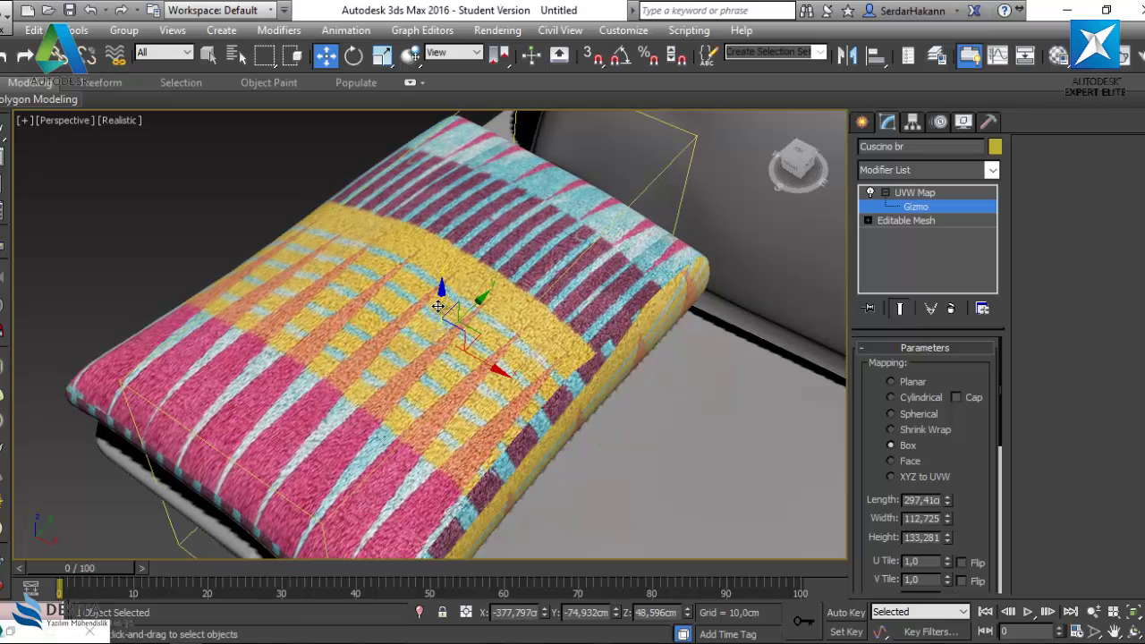
drag(437, 306, 461, 407)
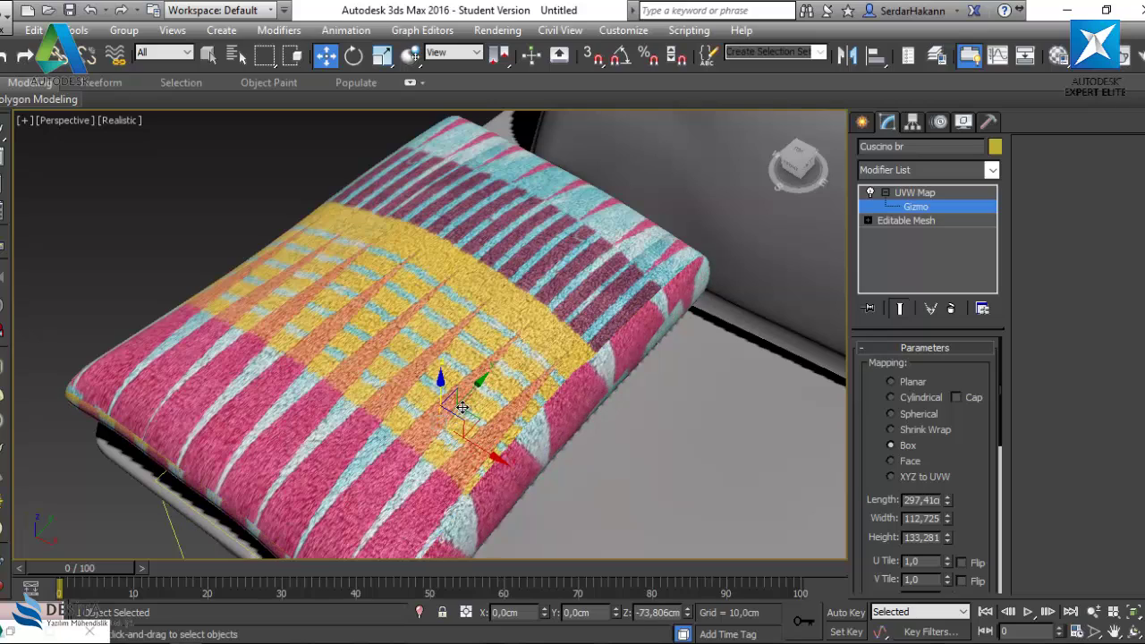
mouse_move(500, 468)
alt+middle_down()
mouse_move(668, 396)
mouse_move(493, 378)
mouse_move(473, 358)
mouse_move(501, 390)
mouse_move(533, 341)
mouse_move(487, 414)
mouse_move(493, 443)
alt+middle_up()
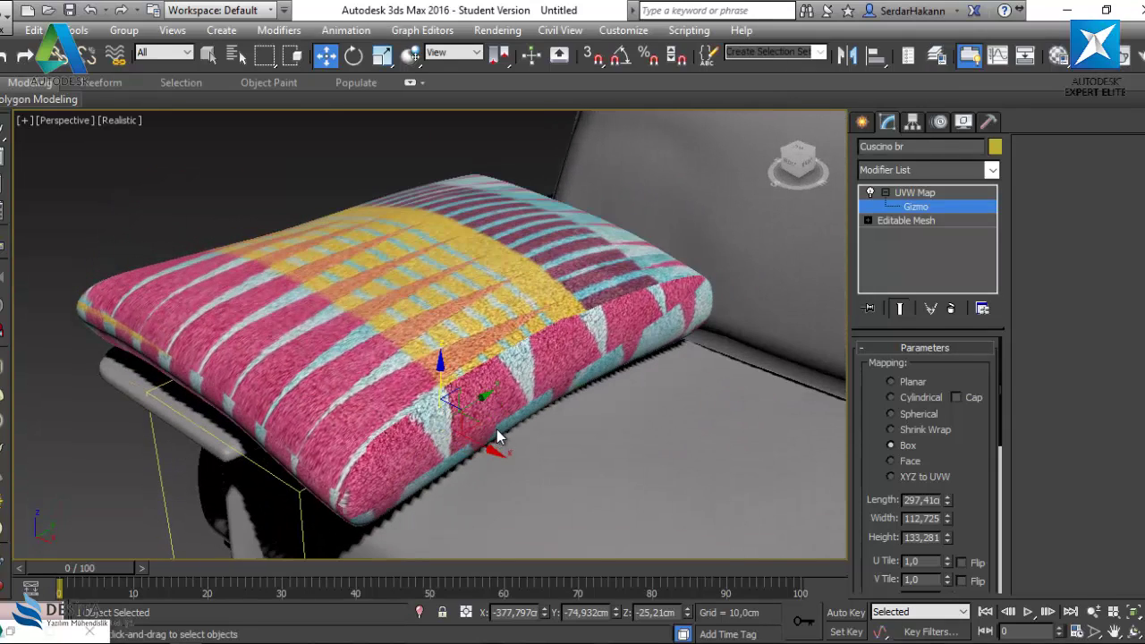
scroll(497, 437, down, 4)
click(909, 194)
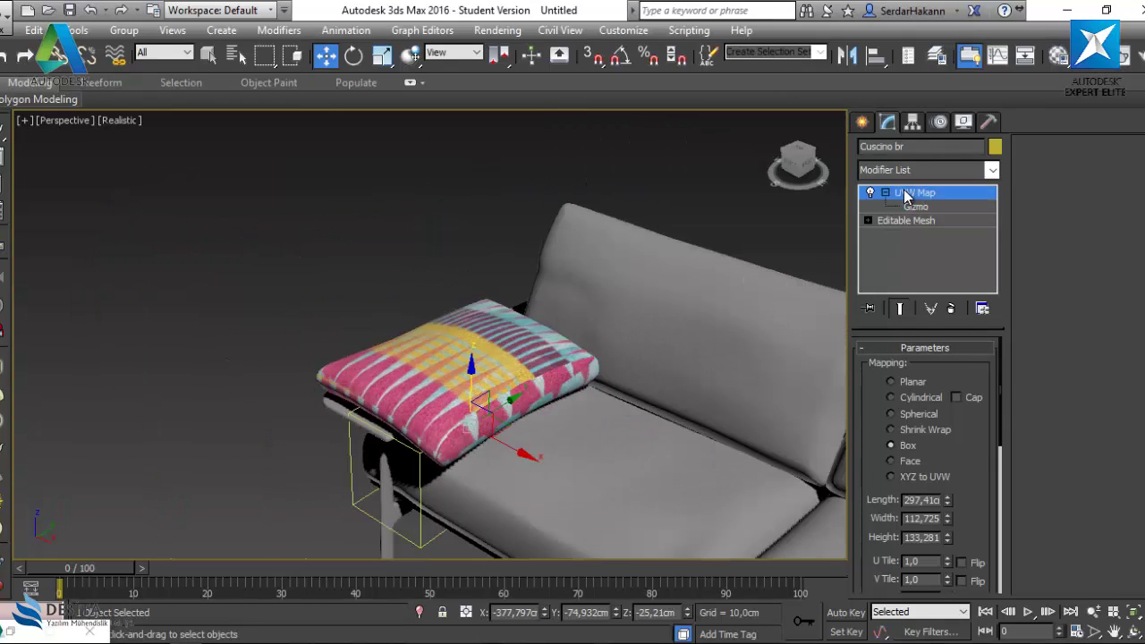
click(884, 192)
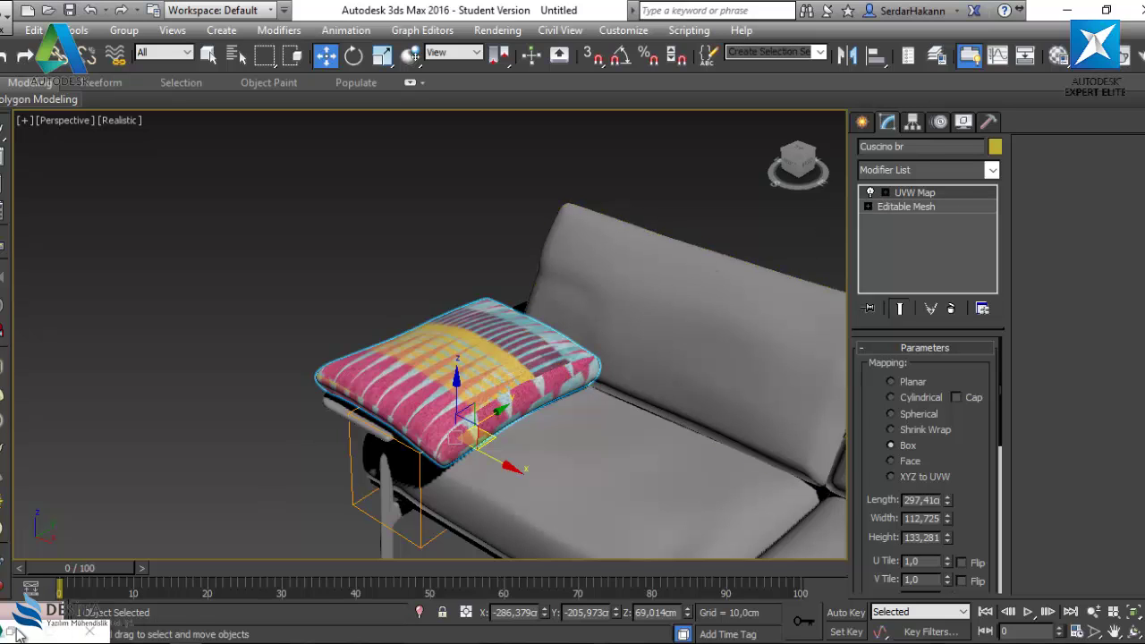
Assign the kumaş-1 towel material to the sofa's back and seat cushions
click(1058, 55)
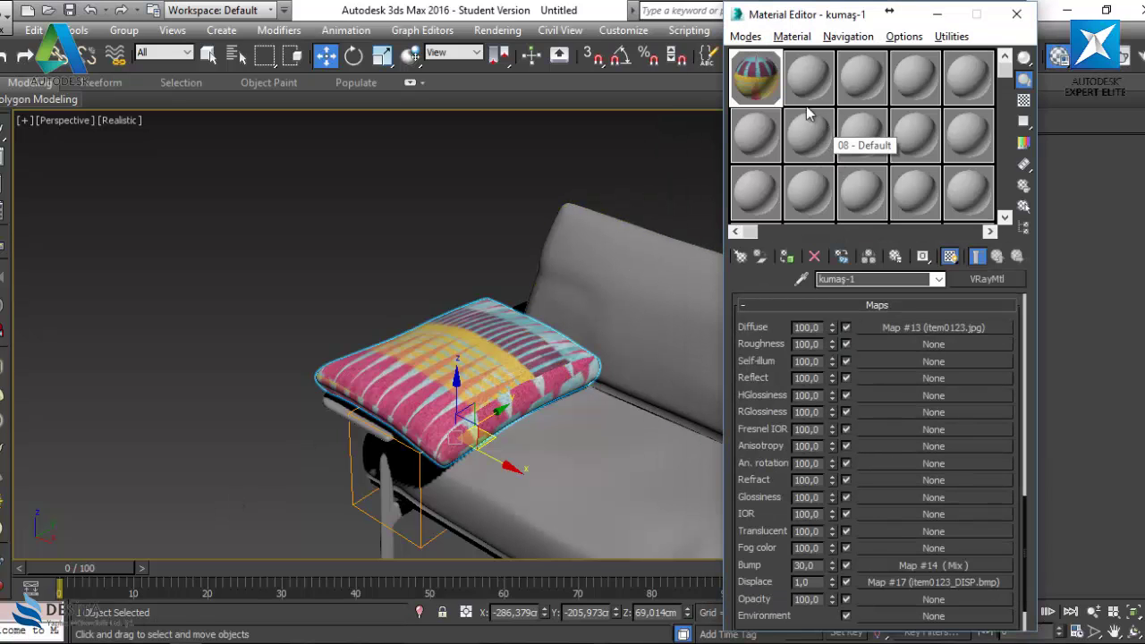
click(670, 346)
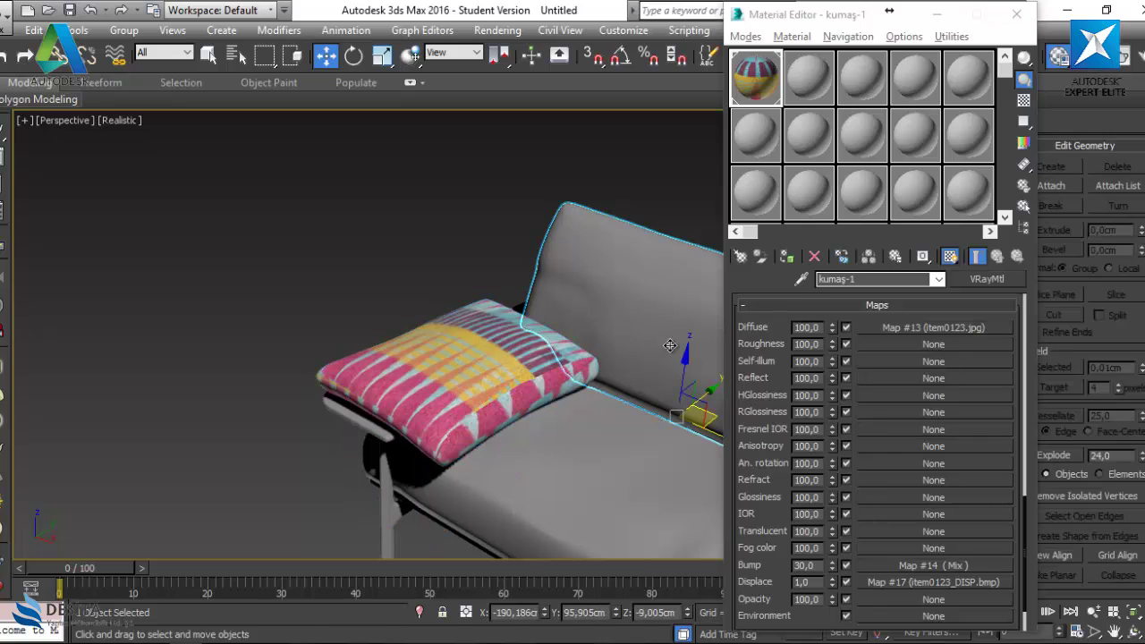
ctrl+click(606, 498)
middle_drag(613, 373, 575, 227)
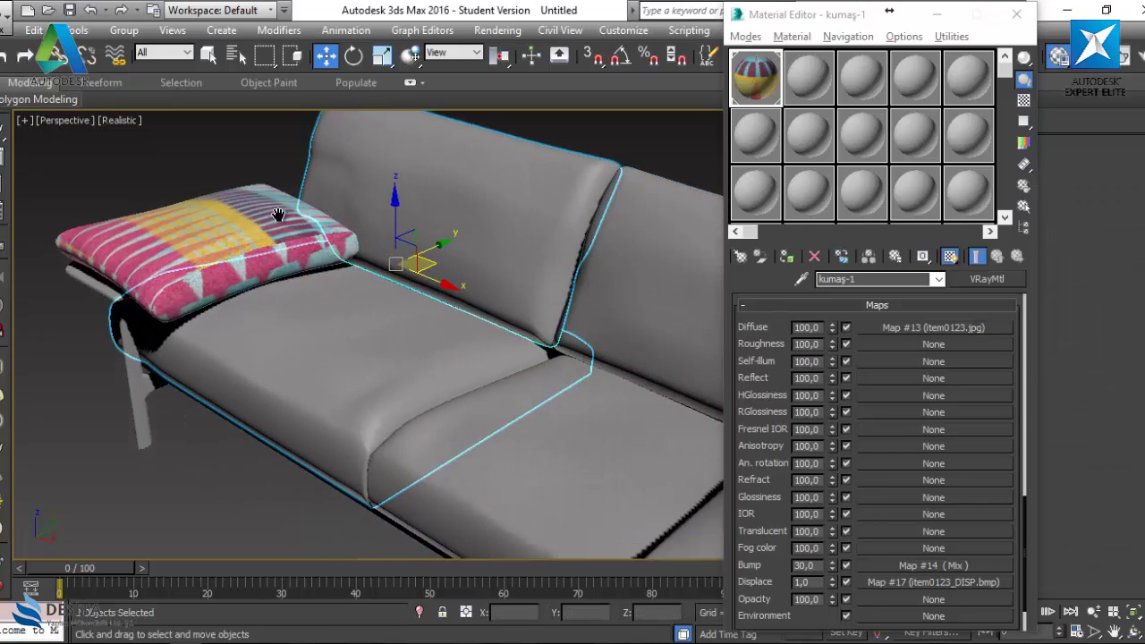
scroll(575, 227, up, 3)
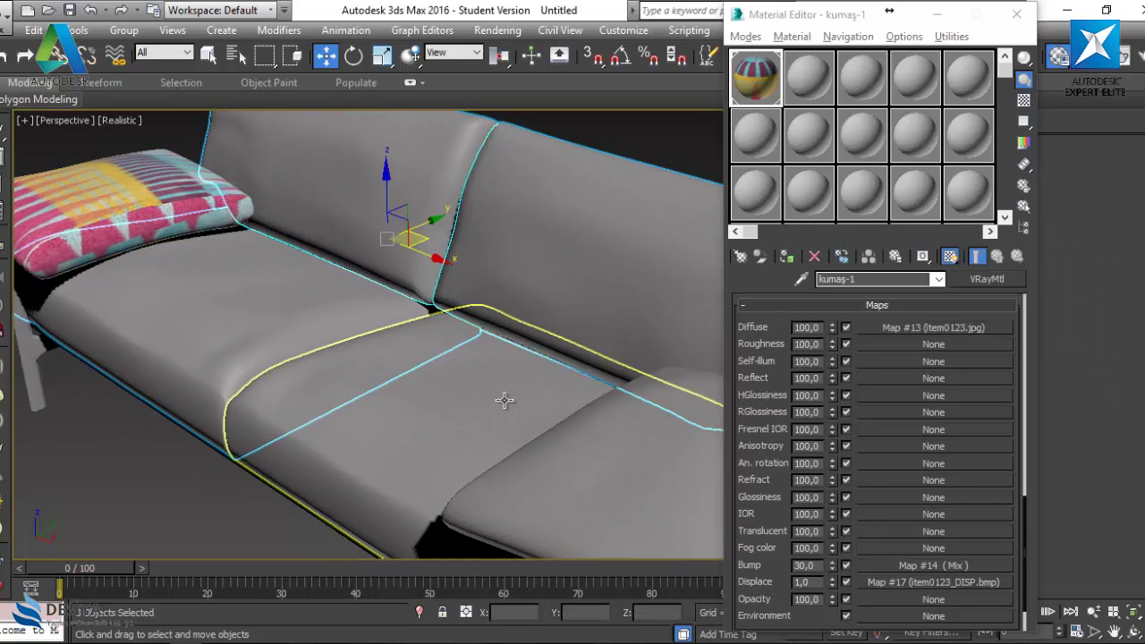
ctrl+click(584, 465)
click(786, 257)
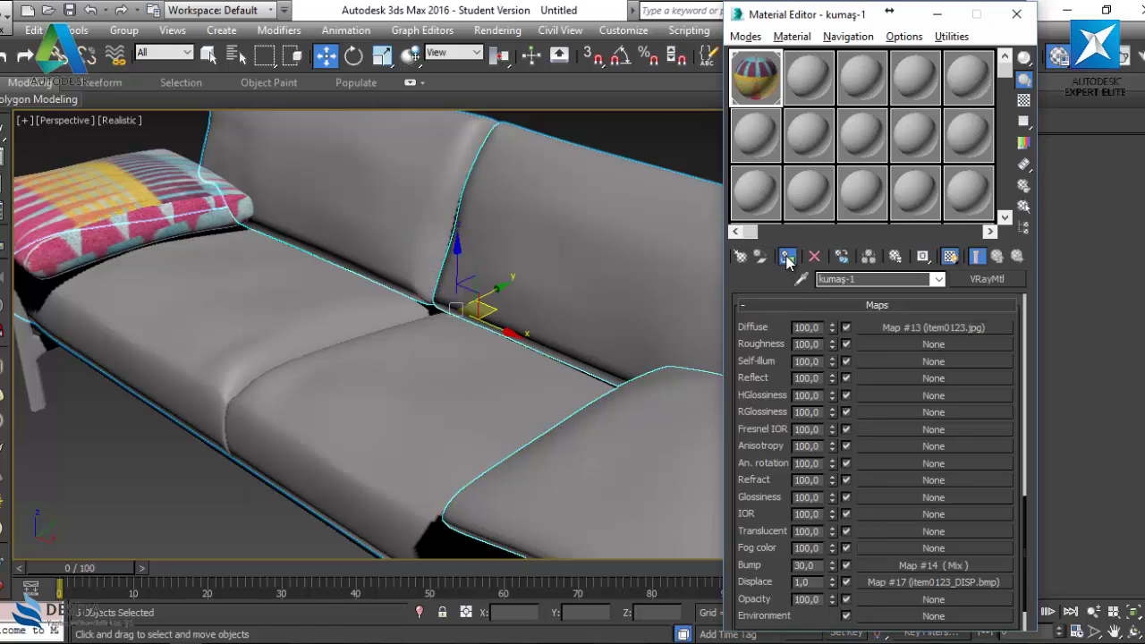
click(299, 192)
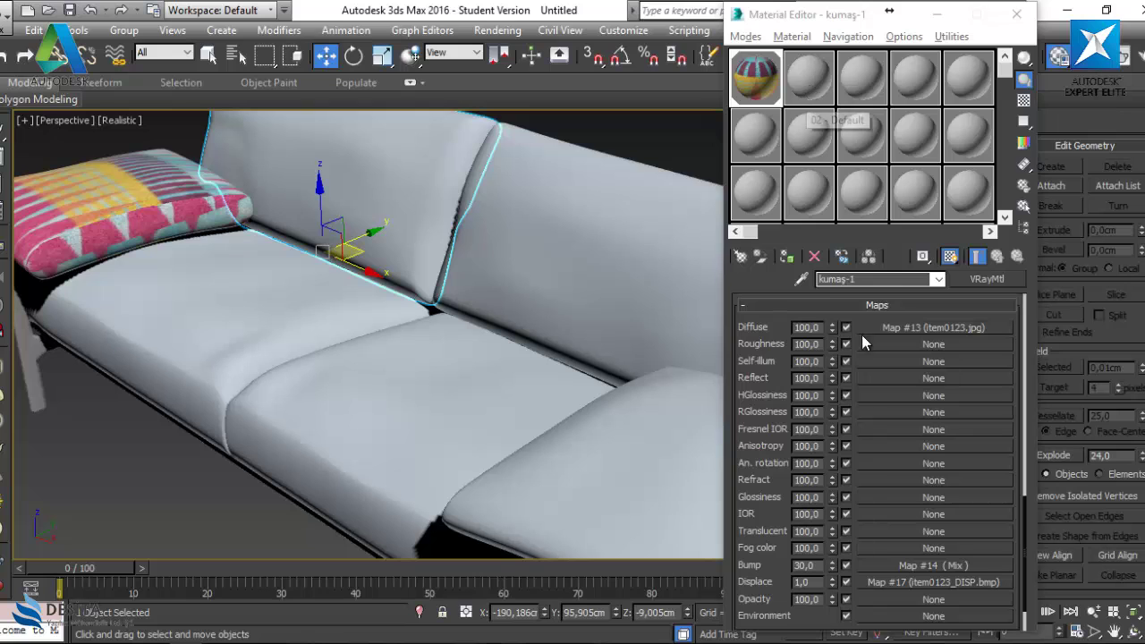
Add a Box UVW Map modifier to the Cuscino_sc back cushion
click(938, 20)
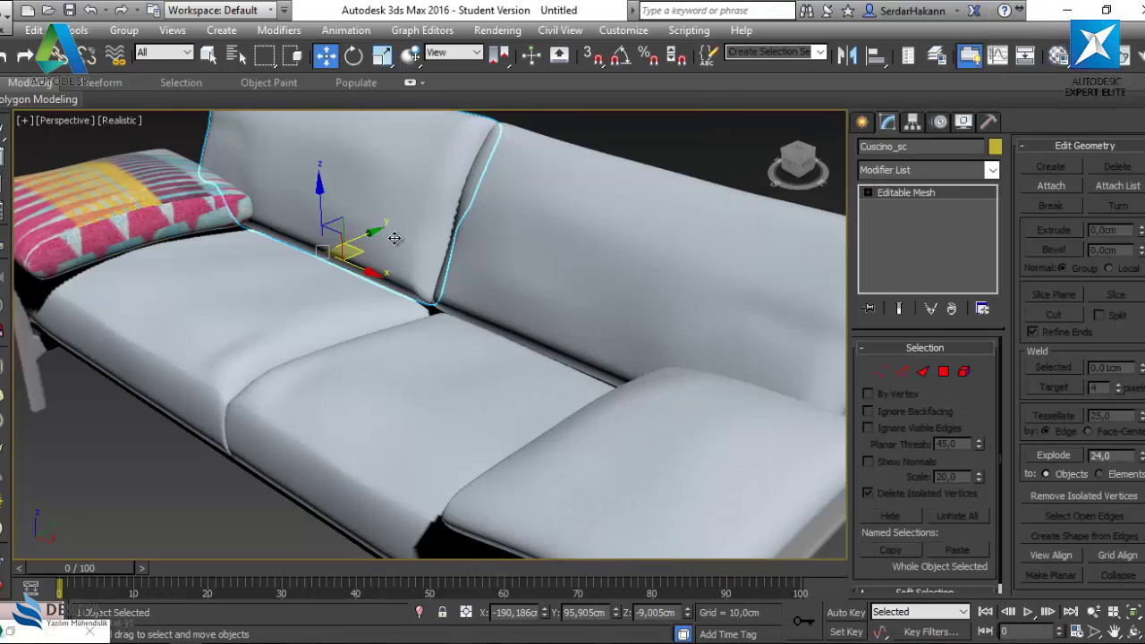
alt+middle_drag(394, 235, 449, 274)
scroll(449, 274, up, 3)
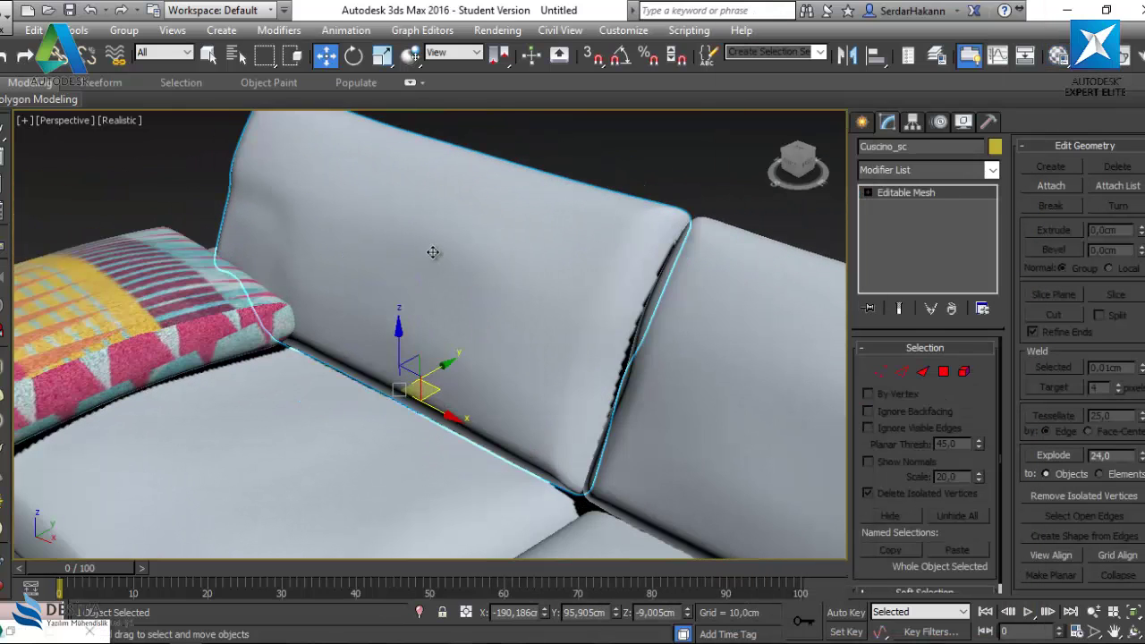
click(956, 170)
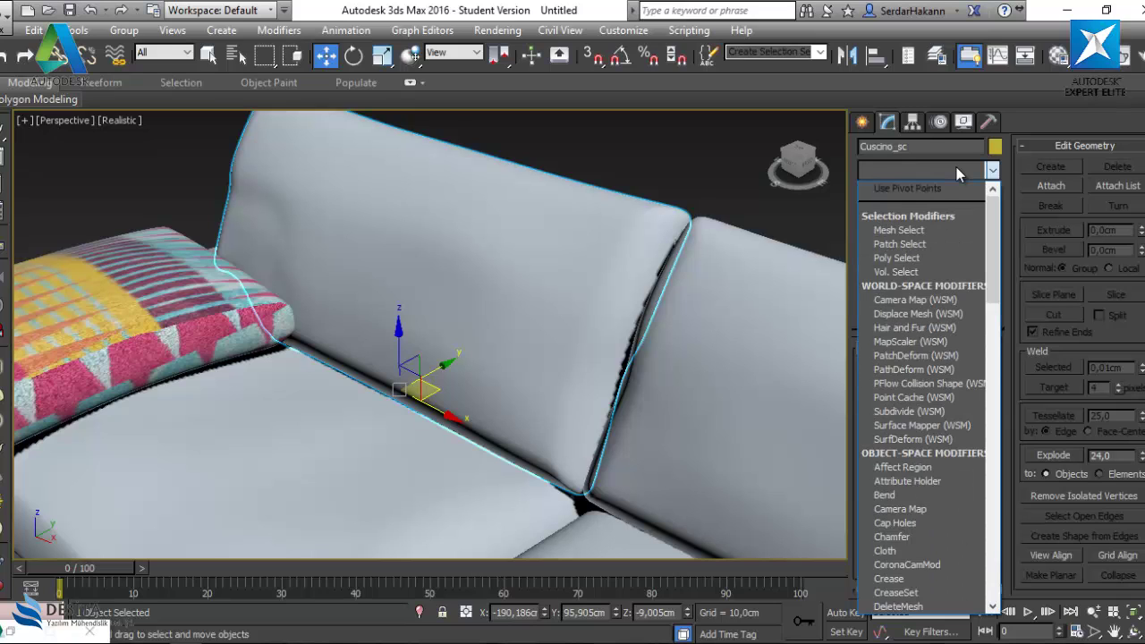
text(uvw)
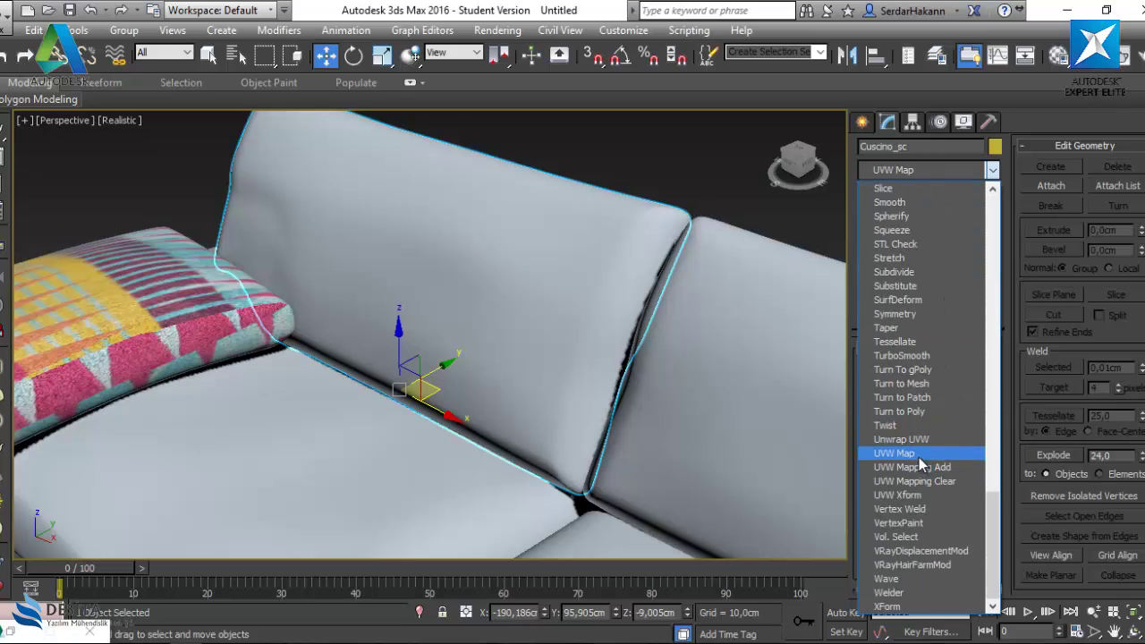
click(919, 454)
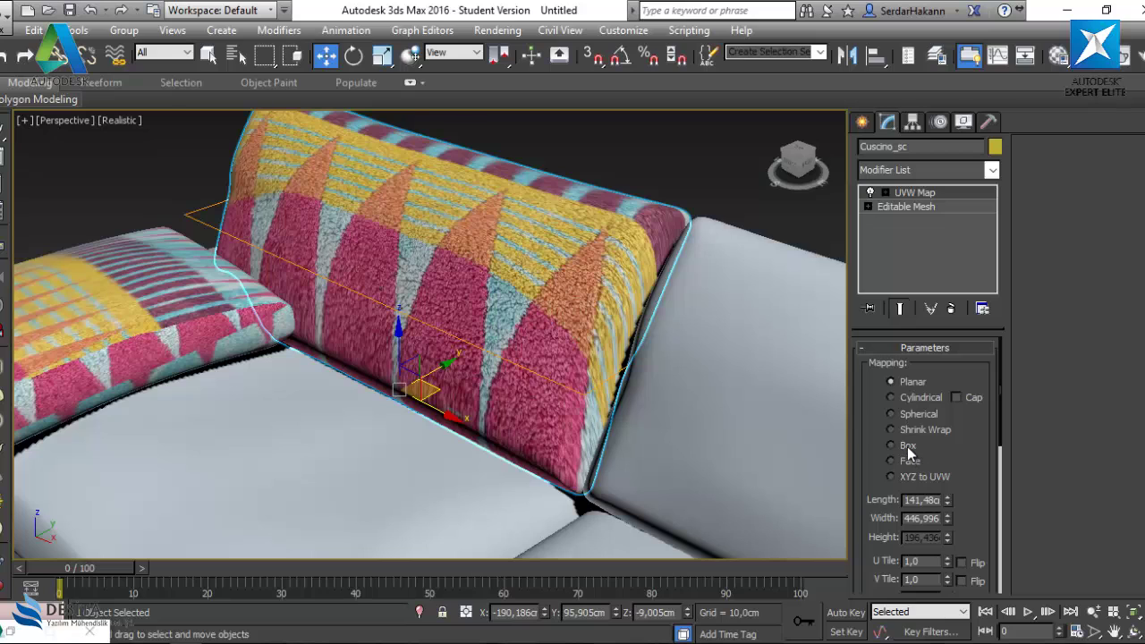
click(907, 448)
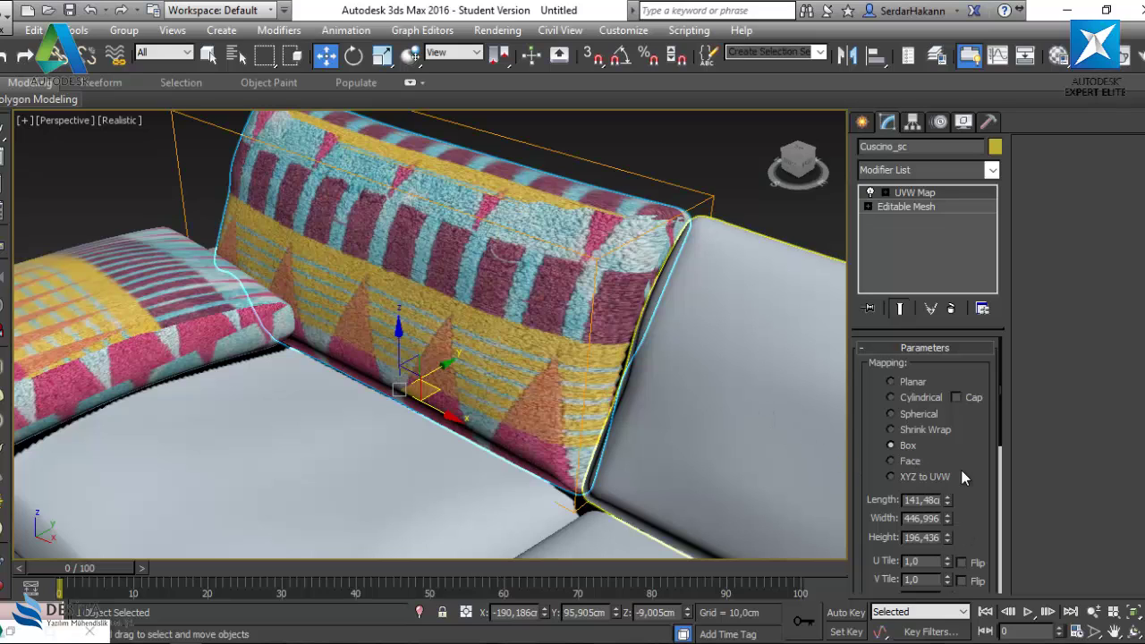
Resize its box mapping to 120,258 × 491,696 × 261,259 to fit the cushion
drag(948, 538, 951, 506)
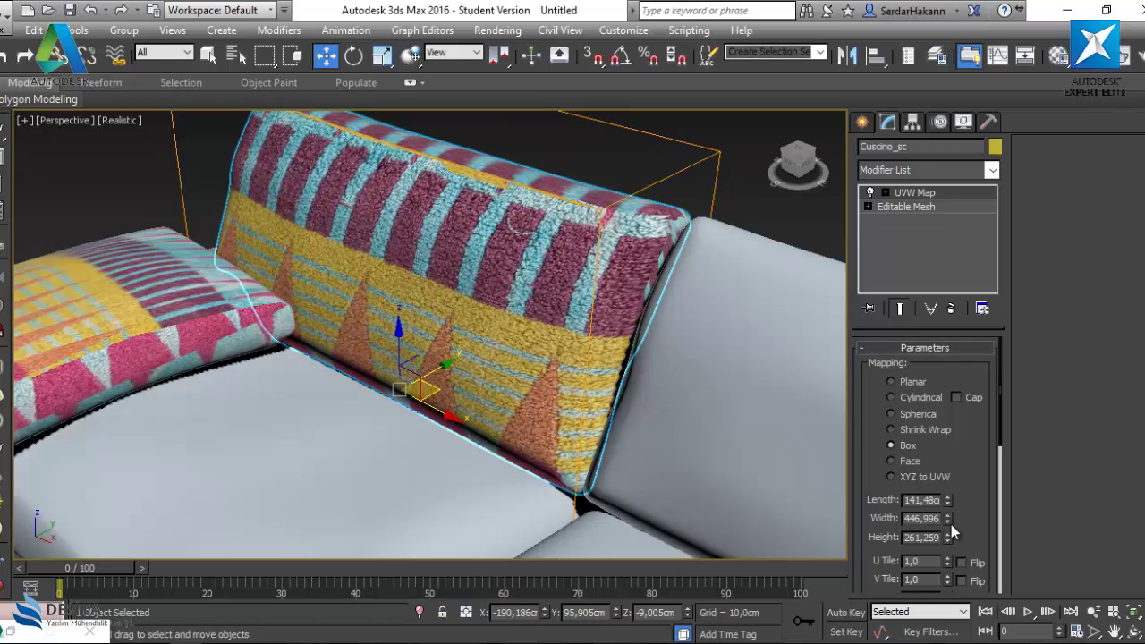
drag(947, 518, 947, 502)
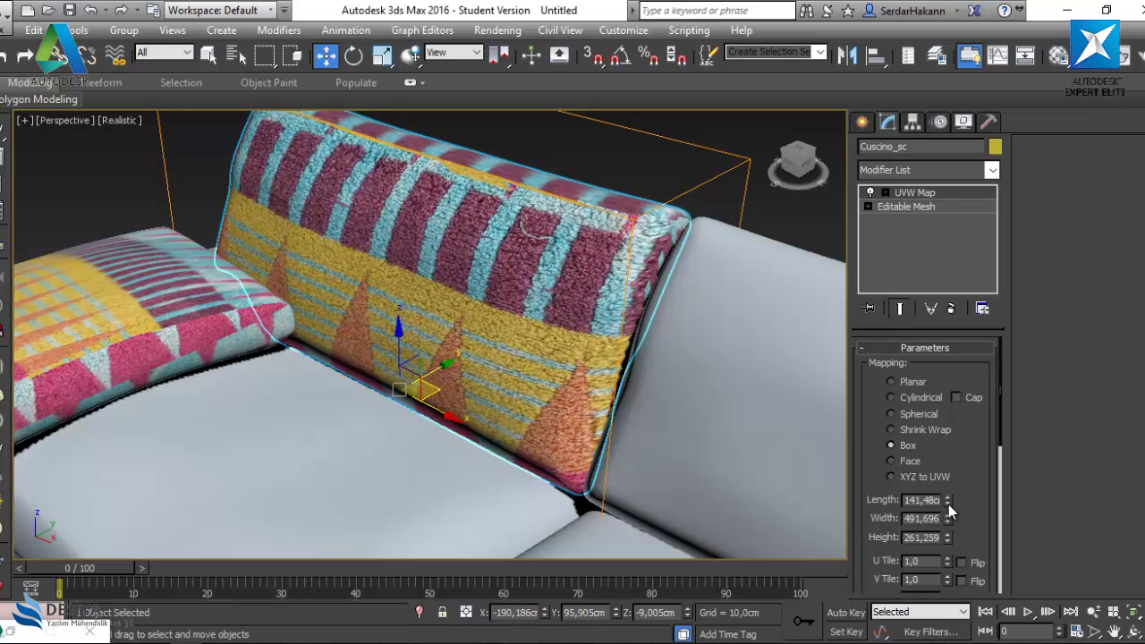
mouse_move(948, 500)
mouse_down()
mouse_move(1029, 208)
mouse_move(985, 511)
mouse_up()
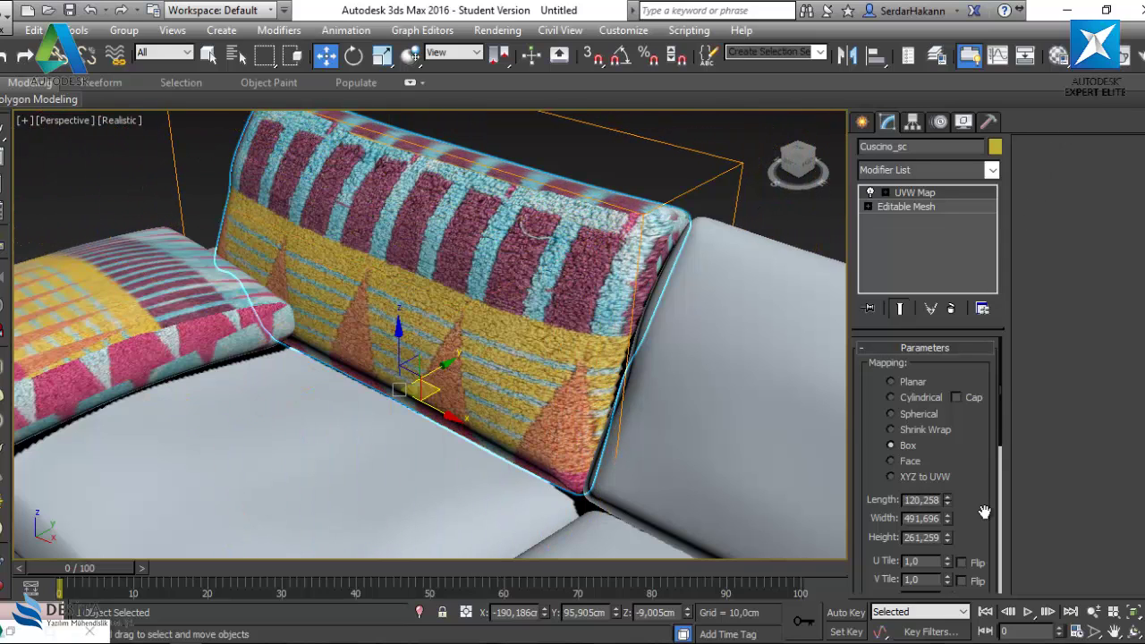
mouse_move(586, 258)
alt+middle_down()
mouse_move(425, 299)
mouse_move(501, 286)
alt+middle_up()
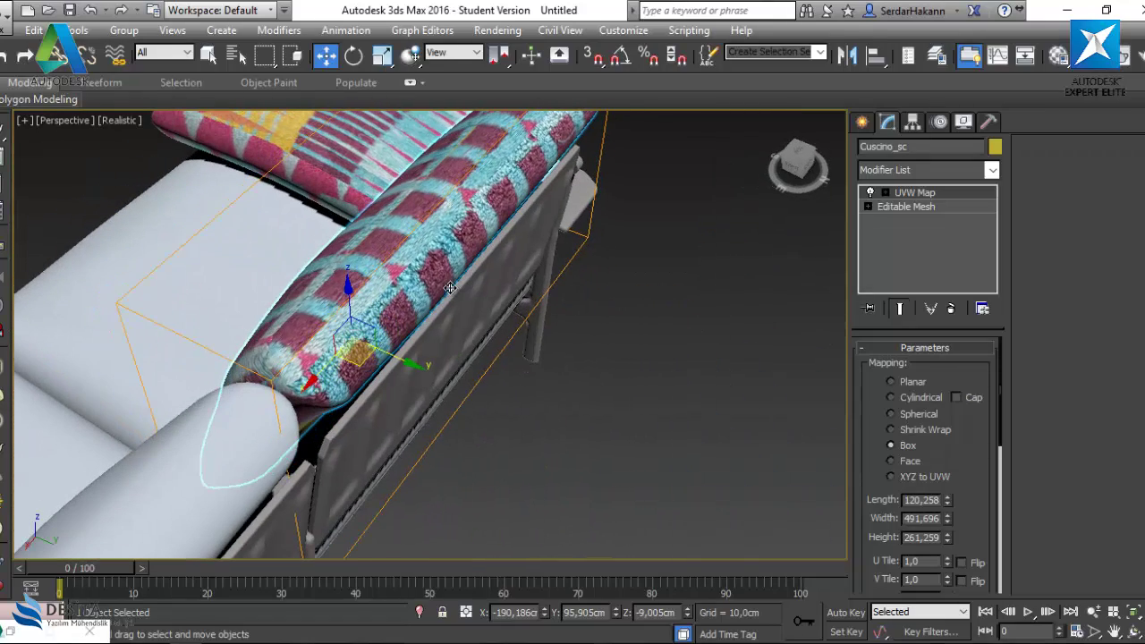
Slide the back cushion's mapping gizmo along Y so the yellow triangle band sits lower
click(885, 192)
click(915, 207)
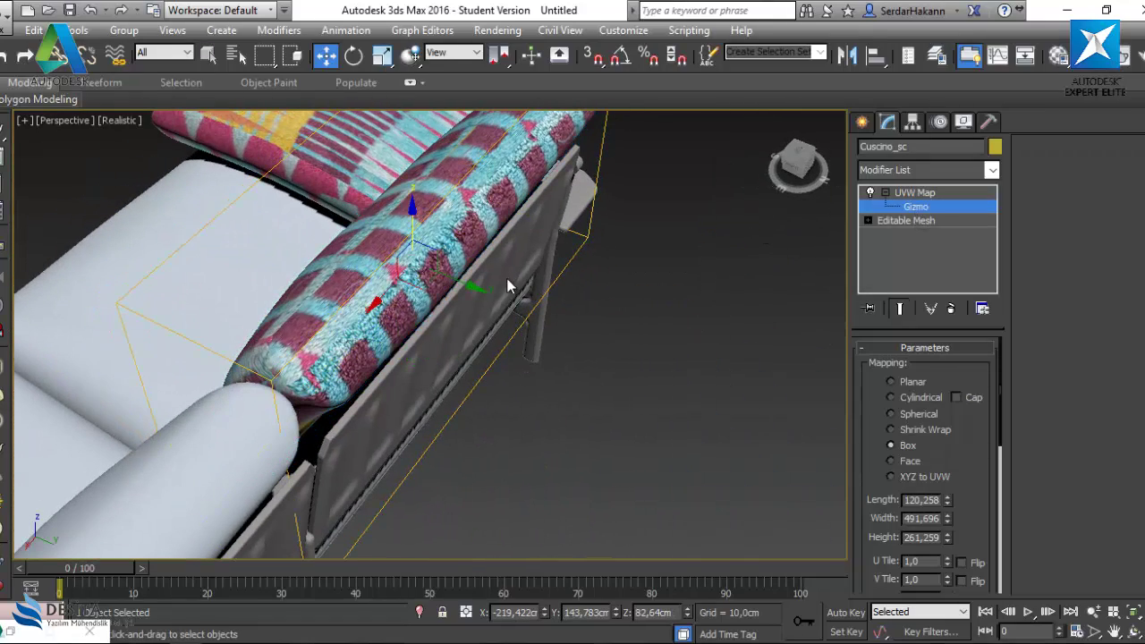
drag(468, 283, 465, 281)
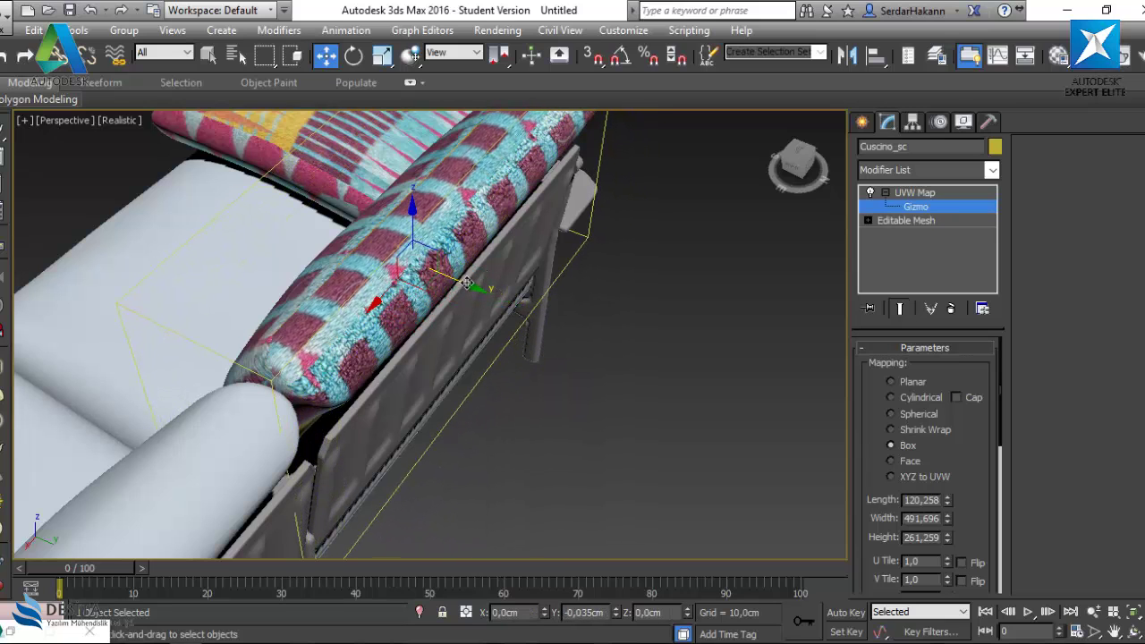
mouse_move(169, 386)
alt+middle_down()
mouse_move(328, 314)
mouse_move(314, 323)
alt+middle_up()
mouse_move(348, 357)
alt+middle_down()
mouse_move(442, 248)
mouse_move(590, 263)
mouse_move(351, 341)
mouse_move(546, 243)
mouse_move(521, 307)
mouse_move(234, 391)
alt+middle_up()
click(930, 198)
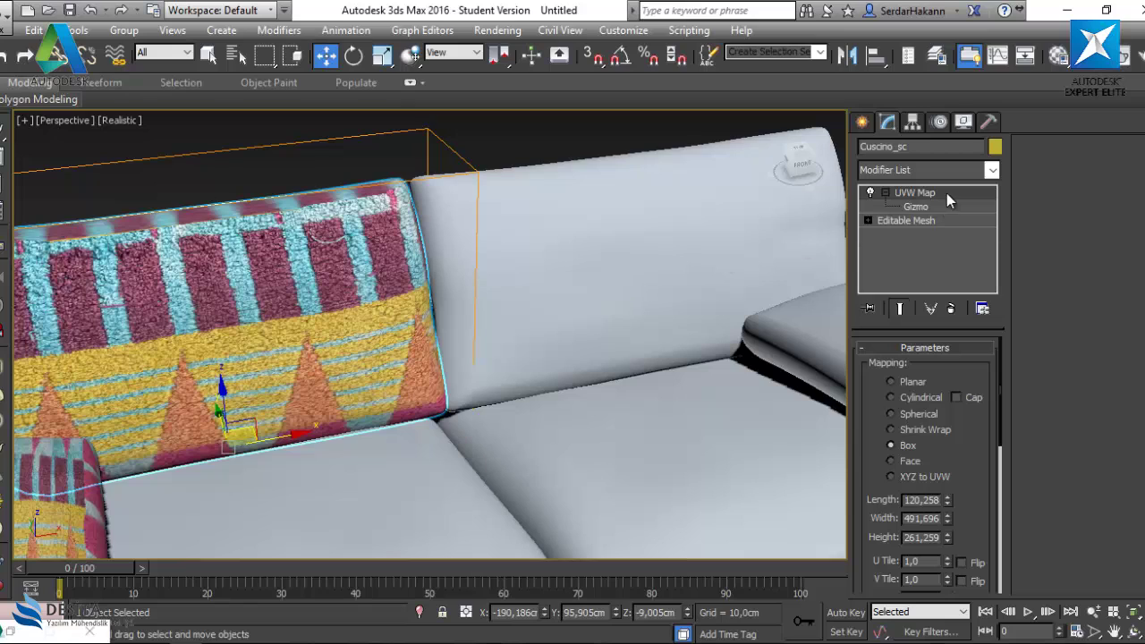
Copy the Box UVW Map from Cuscino_sc and paste it onto the second back cushion Cuscino_s0
click(885, 193)
right_click(914, 192)
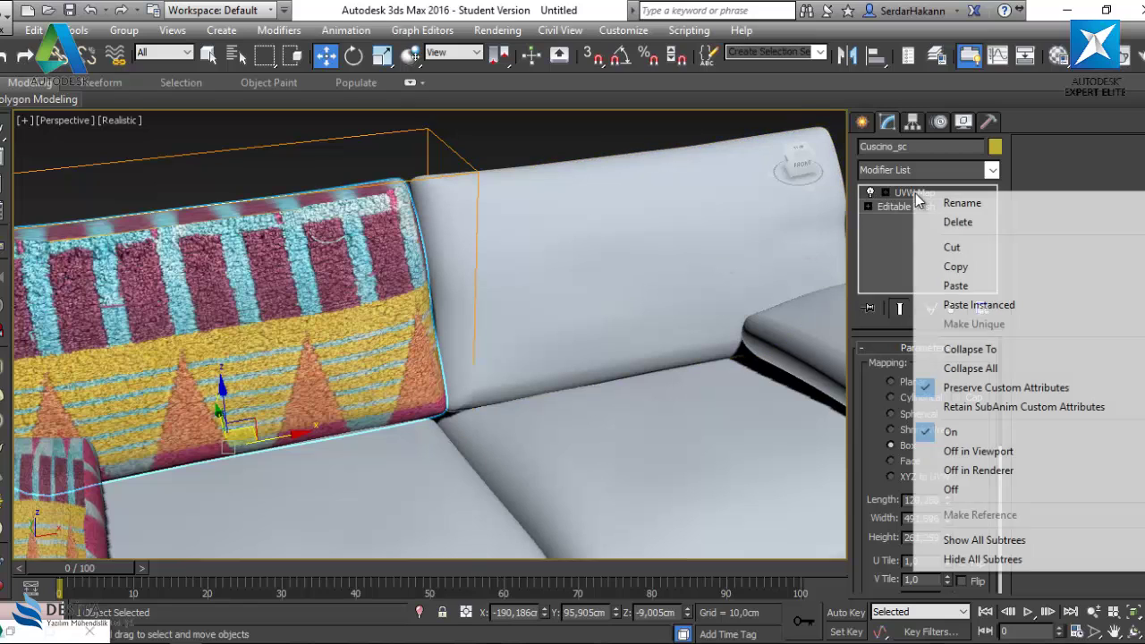
click(1013, 271)
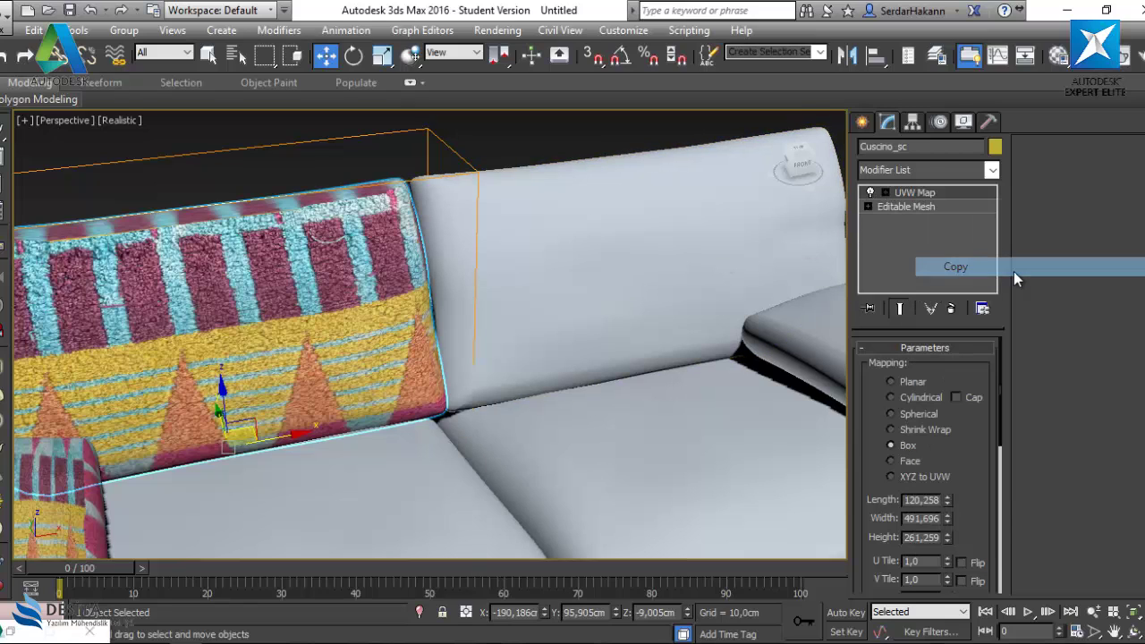
click(611, 191)
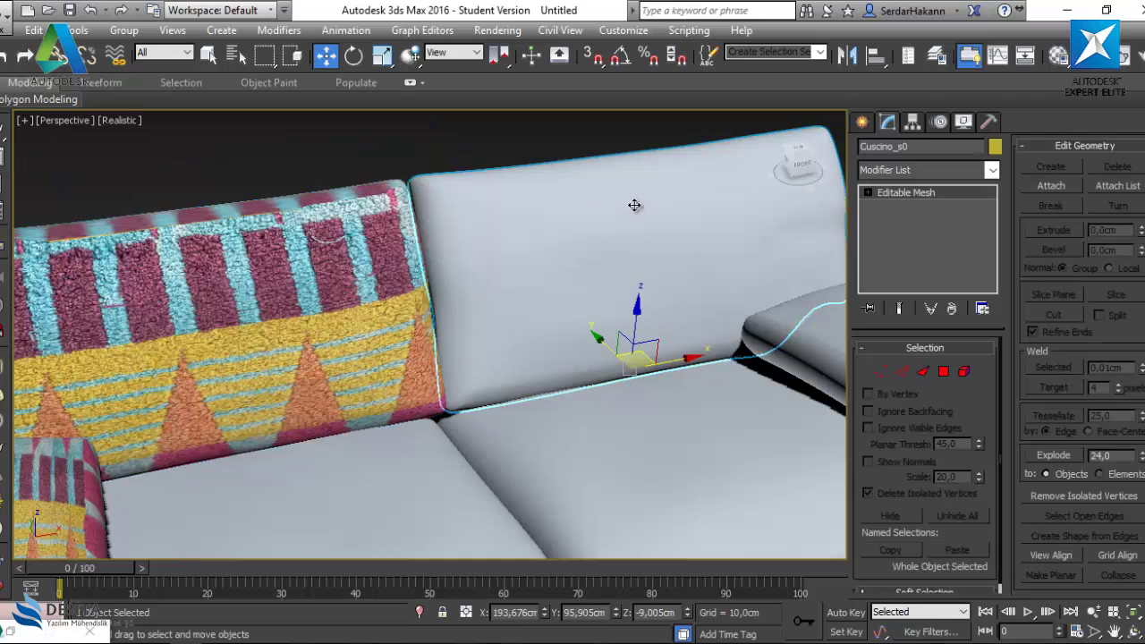
right_click(915, 192)
click(950, 195)
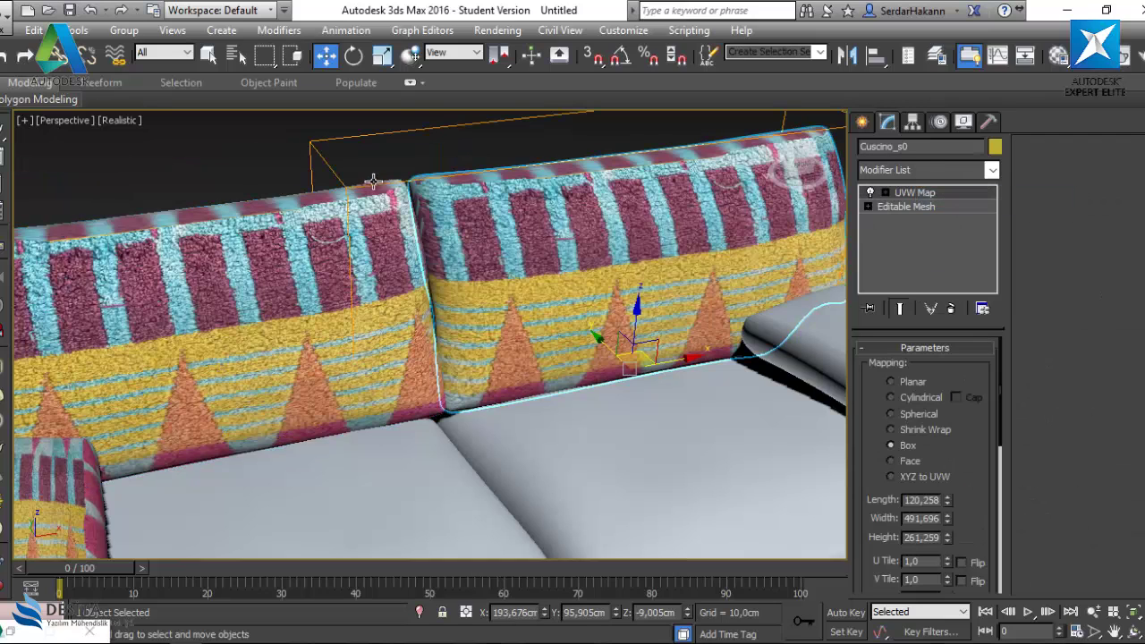
mouse_move(374, 182)
alt+middle_down()
mouse_move(614, 213)
mouse_move(304, 249)
alt+middle_up()
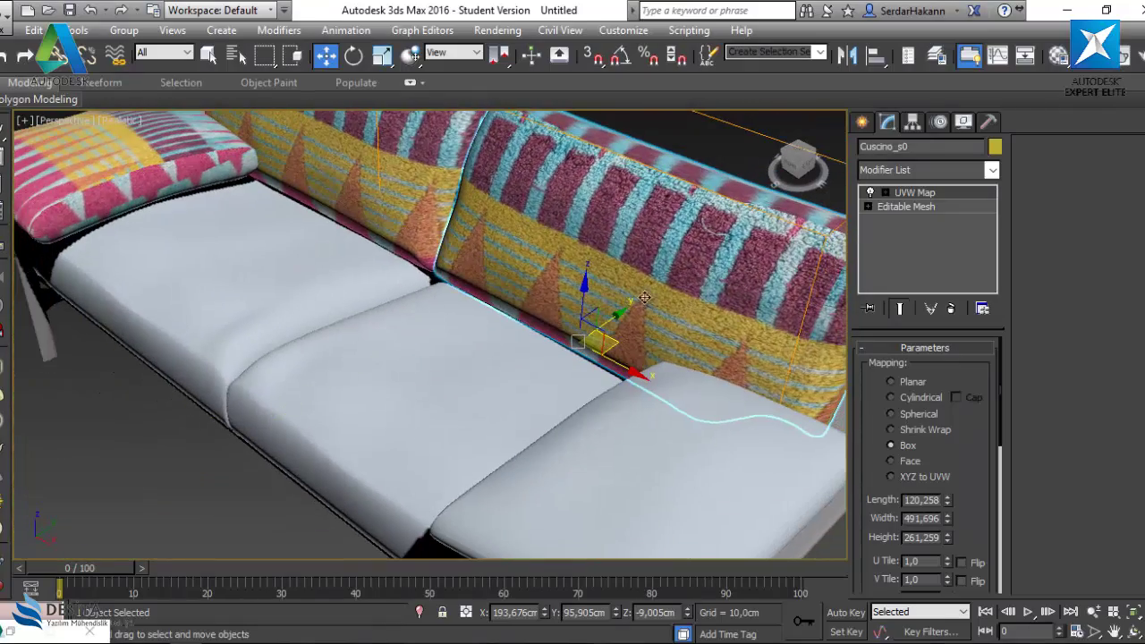
middle_drag(656, 266, 666, 298)
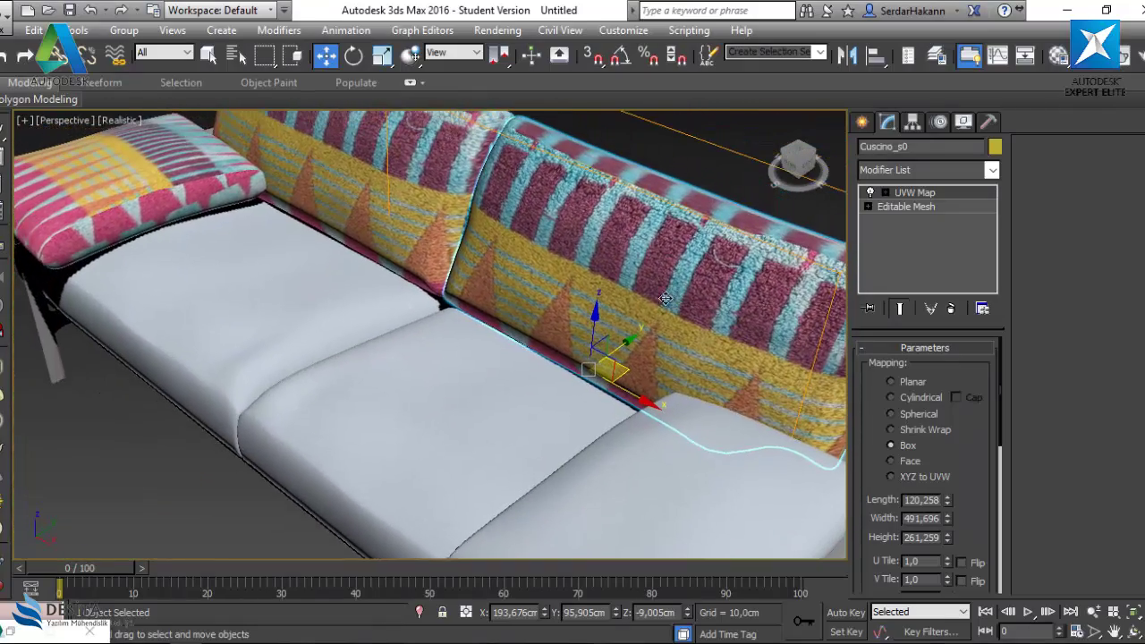
click(114, 176)
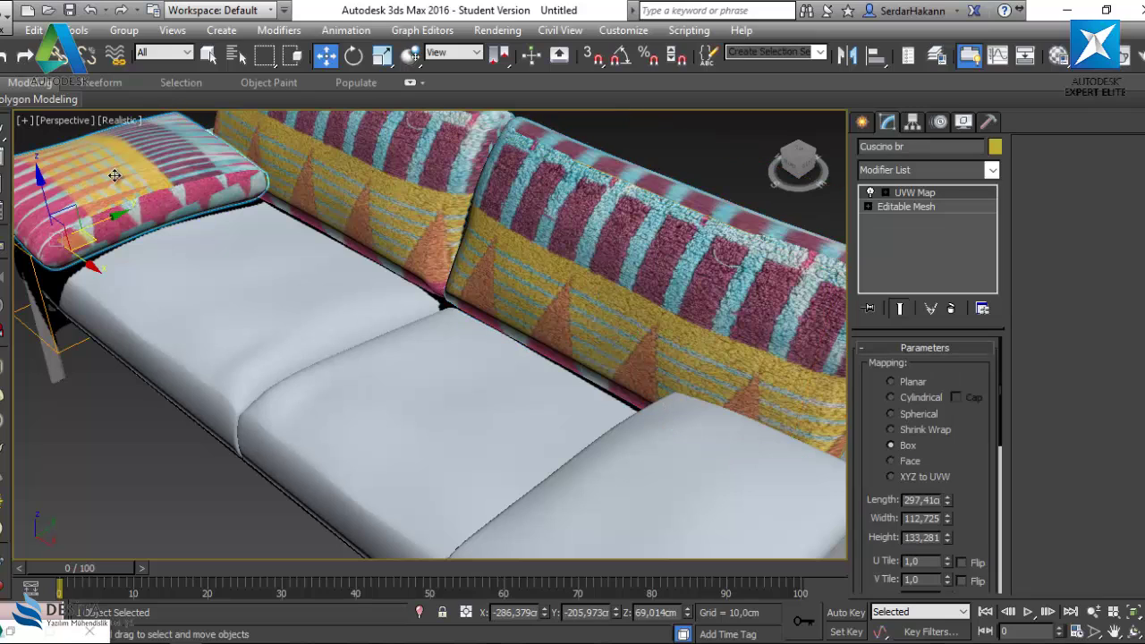
Copy the pillow's UVW Map and paste it onto Cuscino b0
right_click(924, 193)
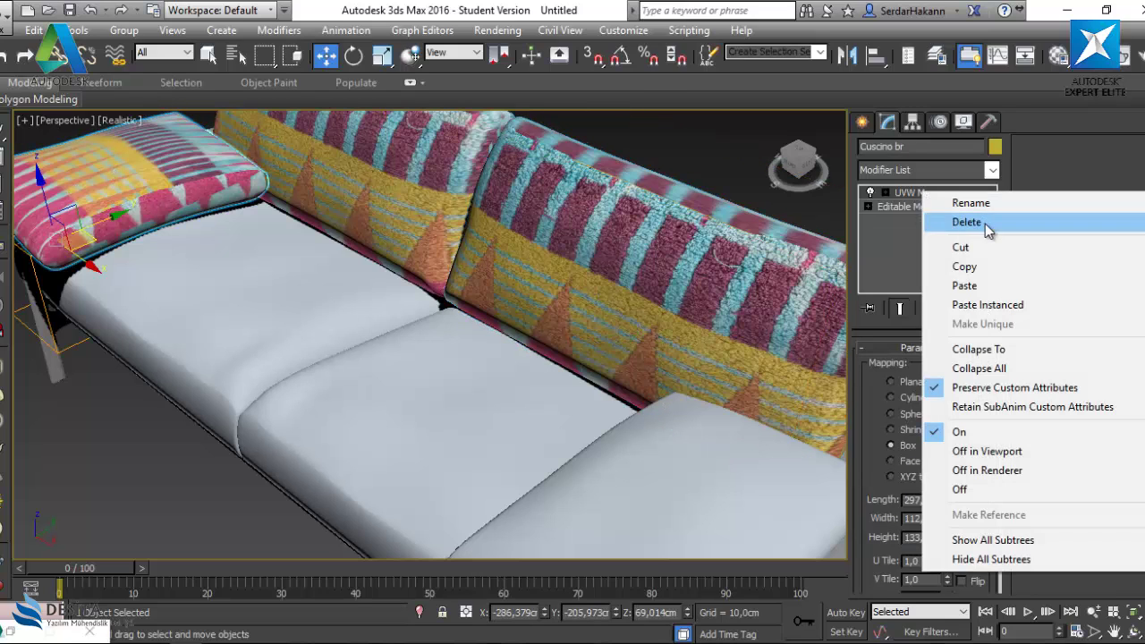
click(964, 267)
middle_drag(773, 387, 683, 372)
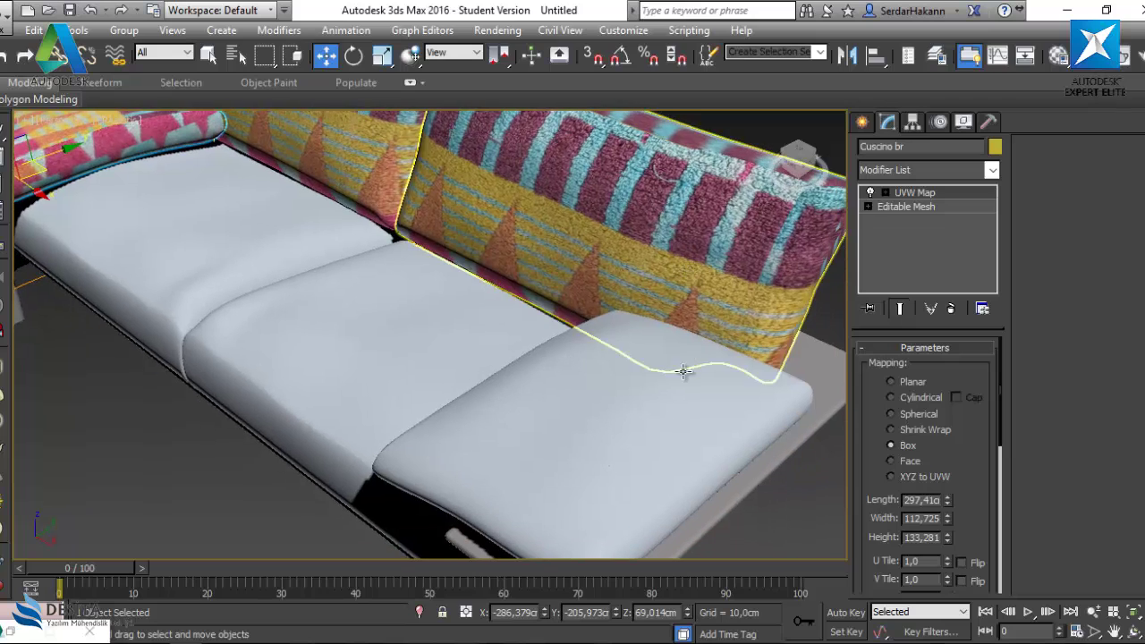
click(662, 417)
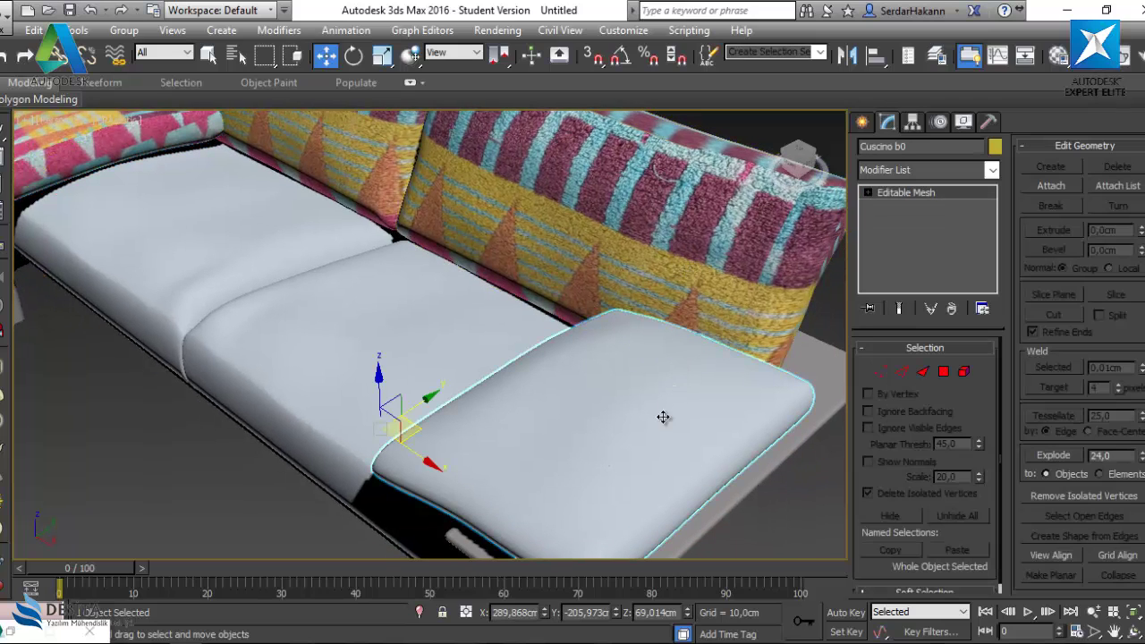
right_click(931, 194)
click(970, 197)
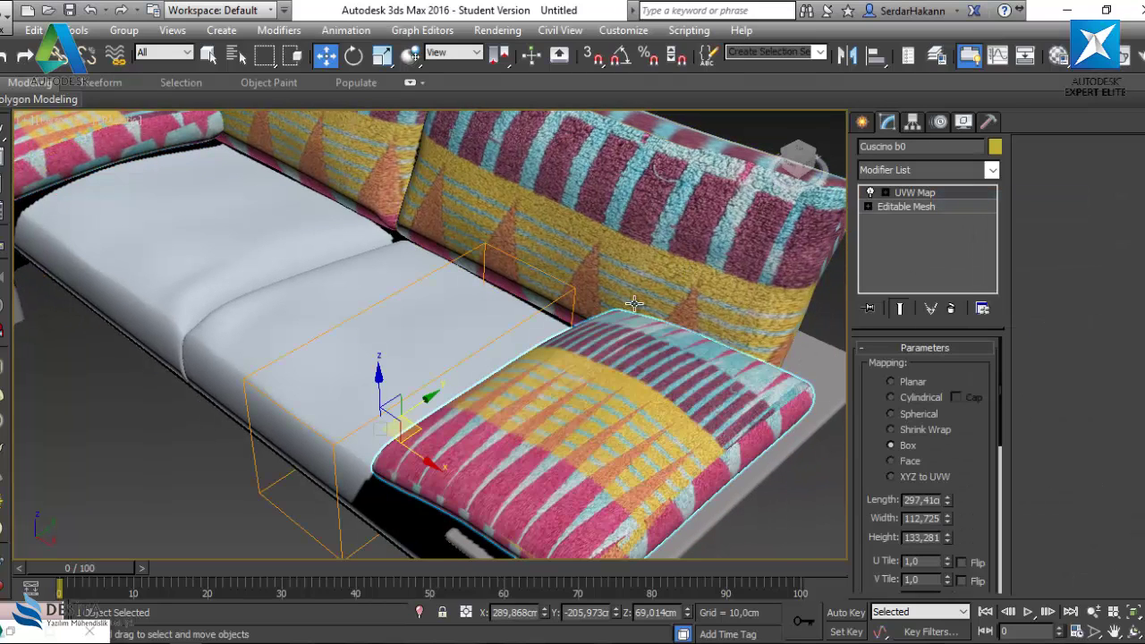
Give the cuscino se seat cushion a Box UVW Map with height 372,567
alt+middle_drag(387, 305, 641, 388)
click(380, 308)
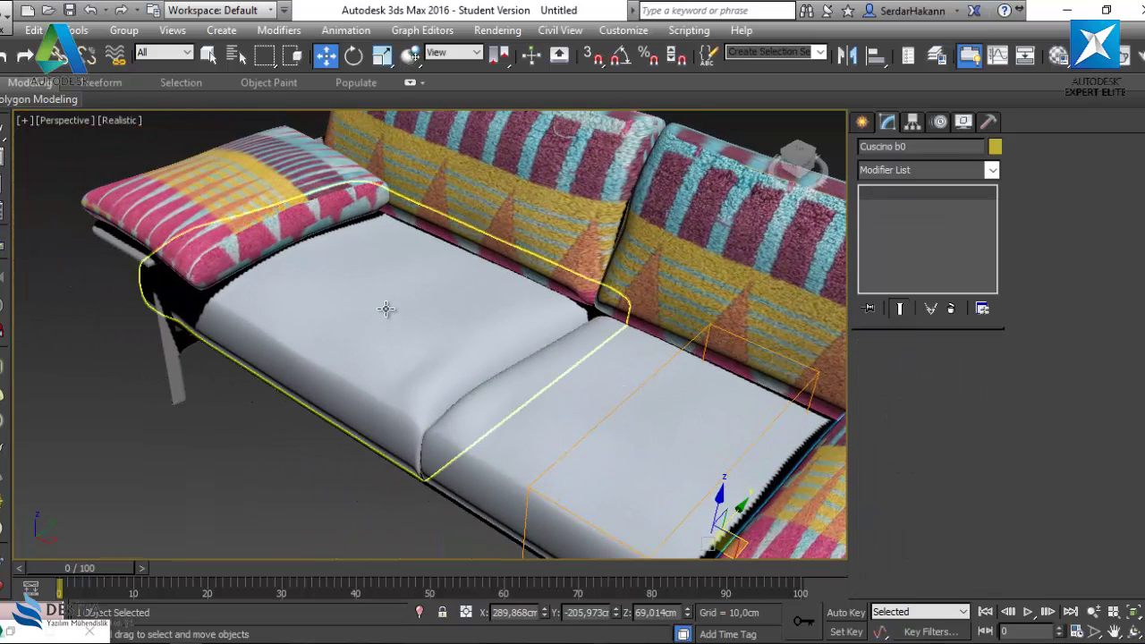
click(957, 174)
key(u)
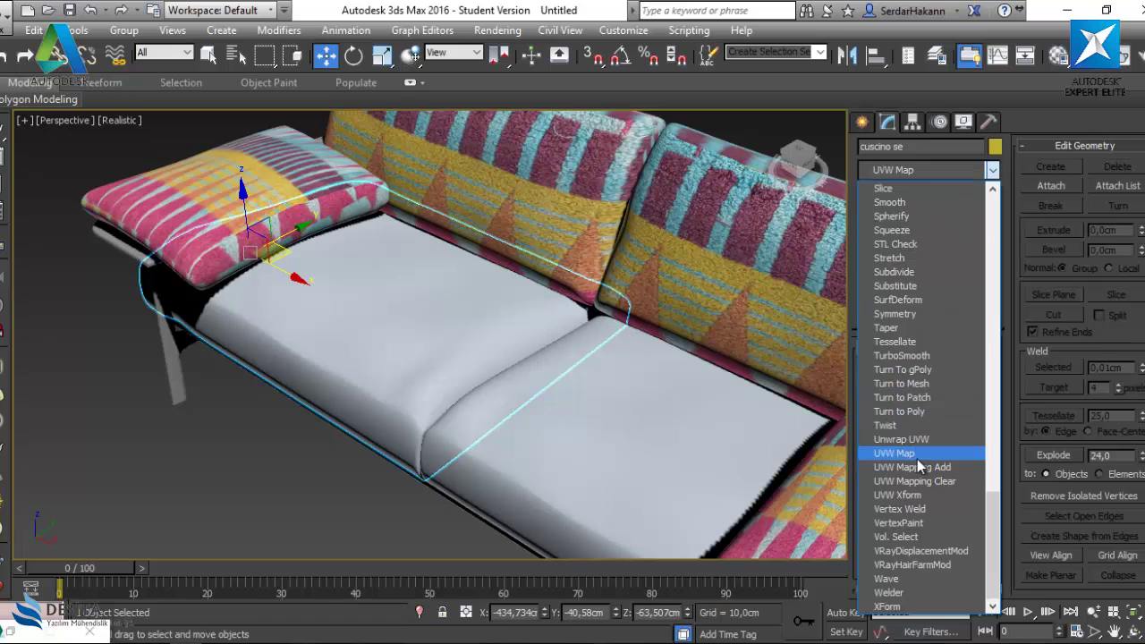
click(920, 456)
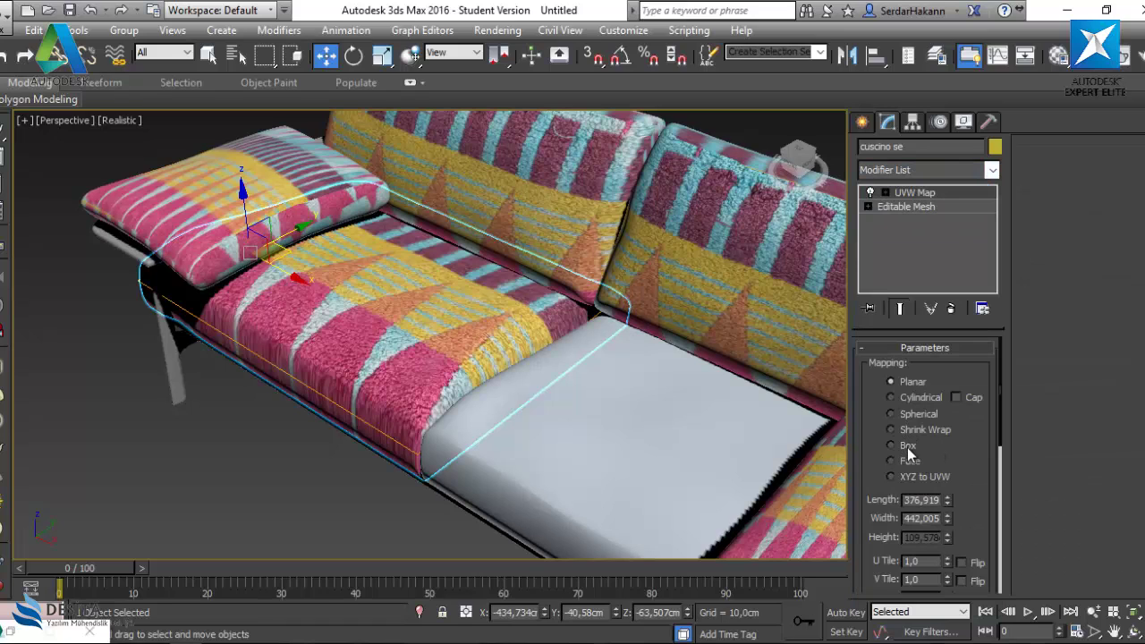
click(907, 445)
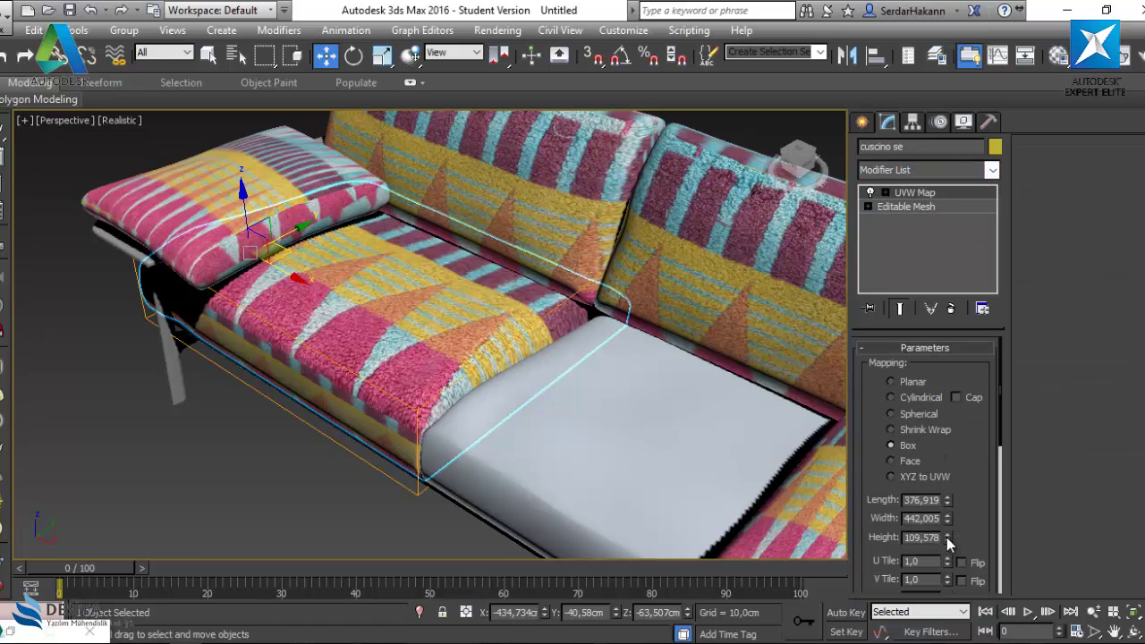
drag(946, 538, 961, 328)
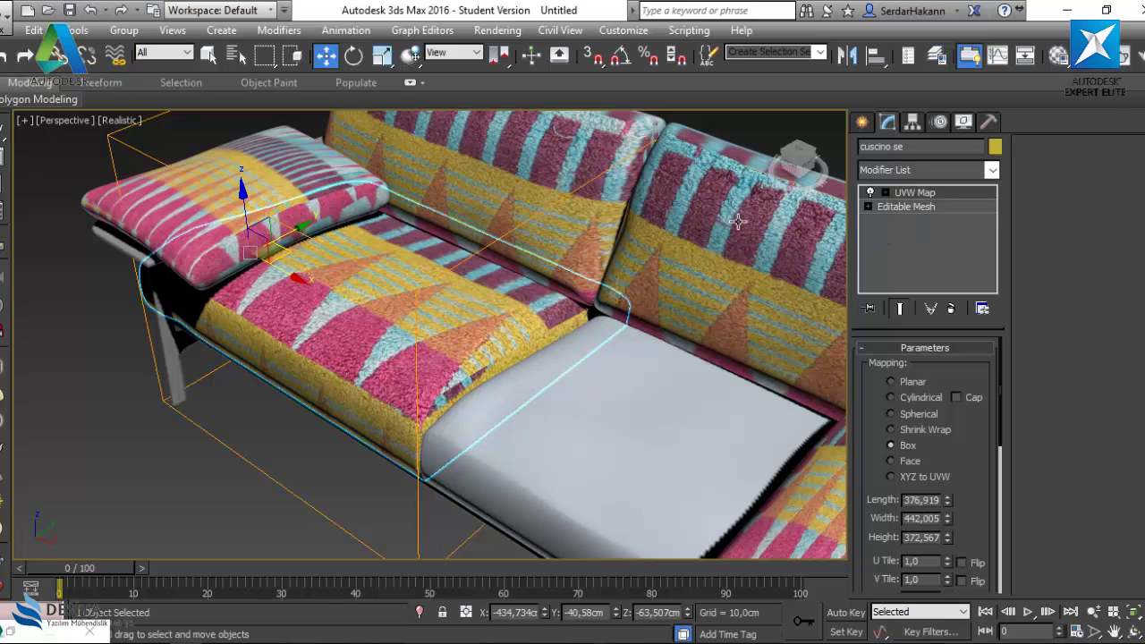
Paste cuscino se's mapping onto cuscino s0 and view the whole textured sofa
right_click(939, 203)
click(975, 266)
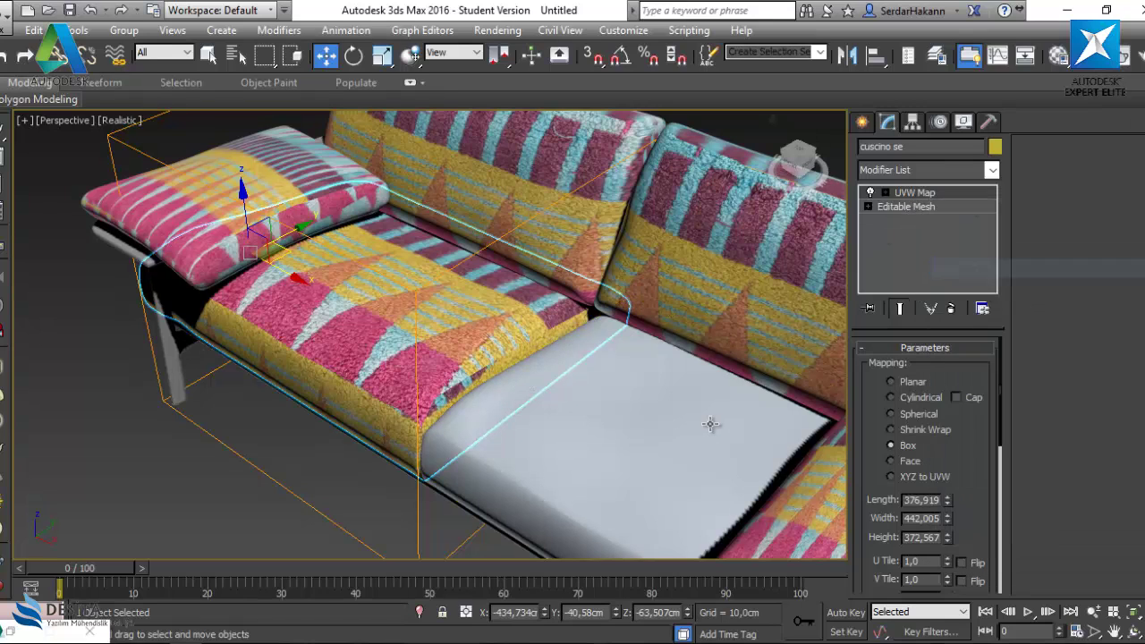
click(709, 424)
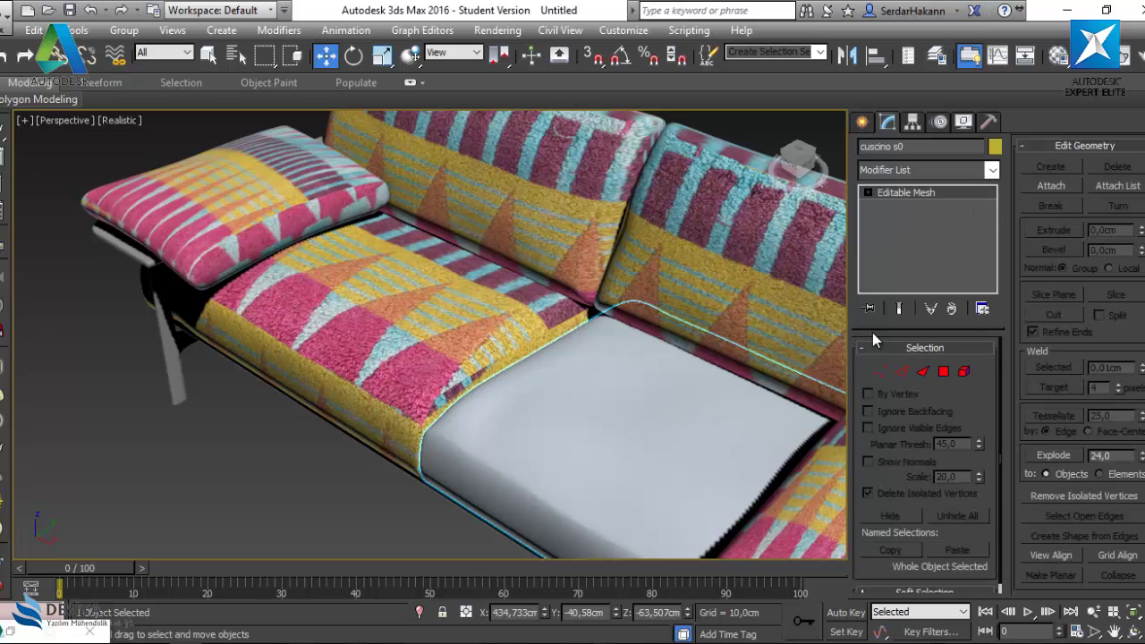
right_click(911, 196)
click(935, 205)
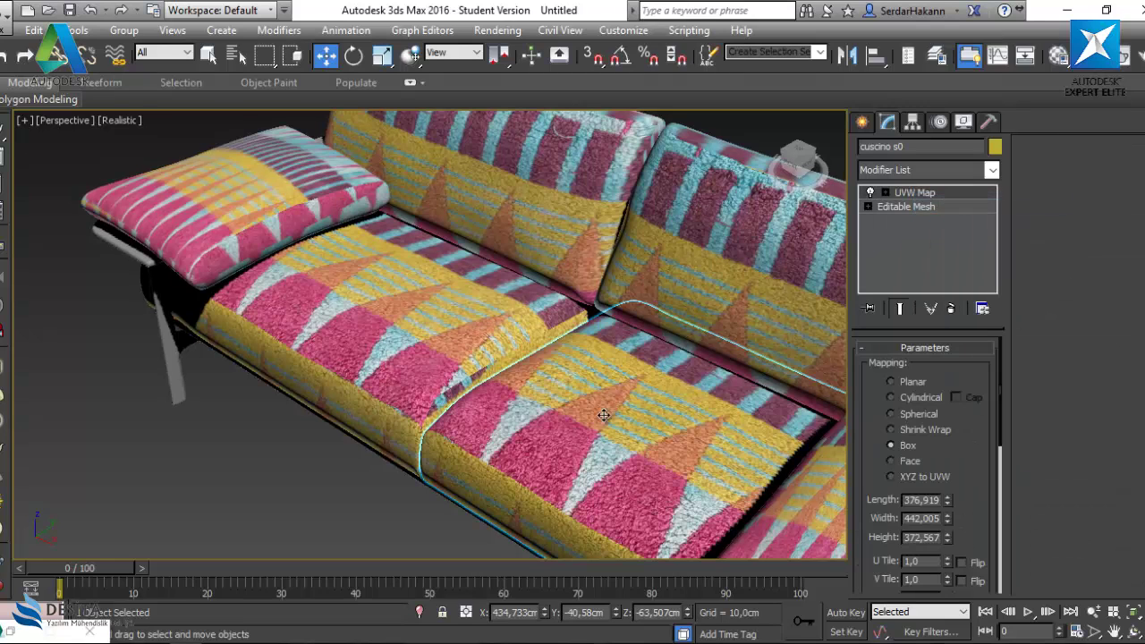
click(262, 498)
alt+middle_drag(297, 412, 401, 370)
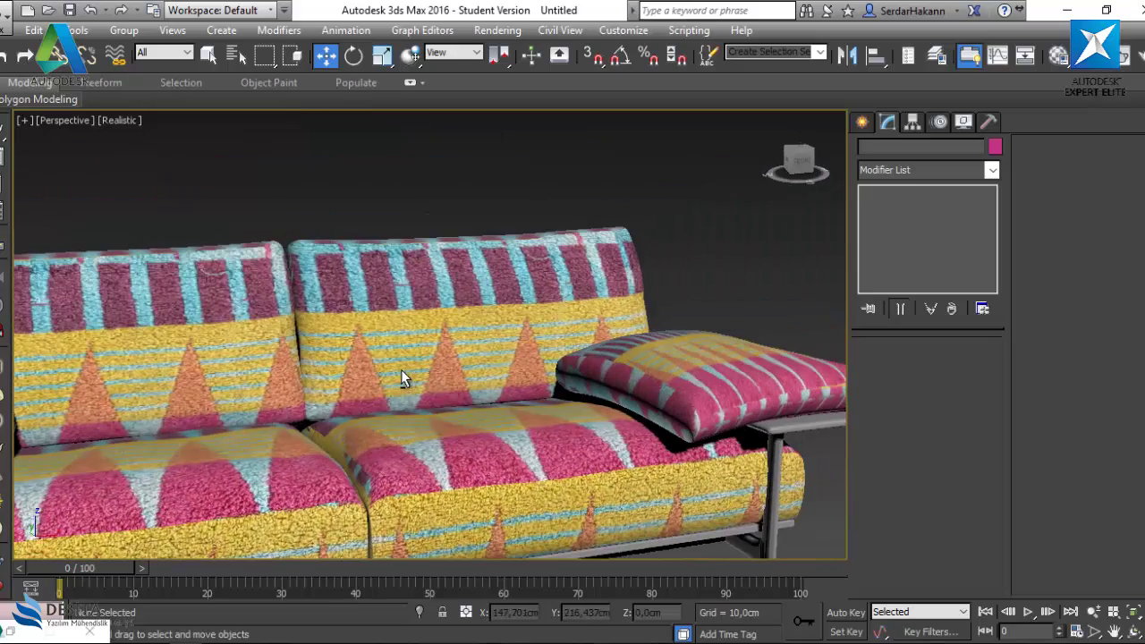
click(314, 431)
mouse_move(315, 430)
alt+middle_down()
mouse_move(375, 385)
mouse_move(477, 391)
mouse_move(436, 365)
mouse_move(465, 381)
mouse_move(359, 373)
mouse_move(426, 320)
mouse_move(478, 383)
mouse_move(389, 331)
alt+middle_up()
scroll(389, 361, down, 3)
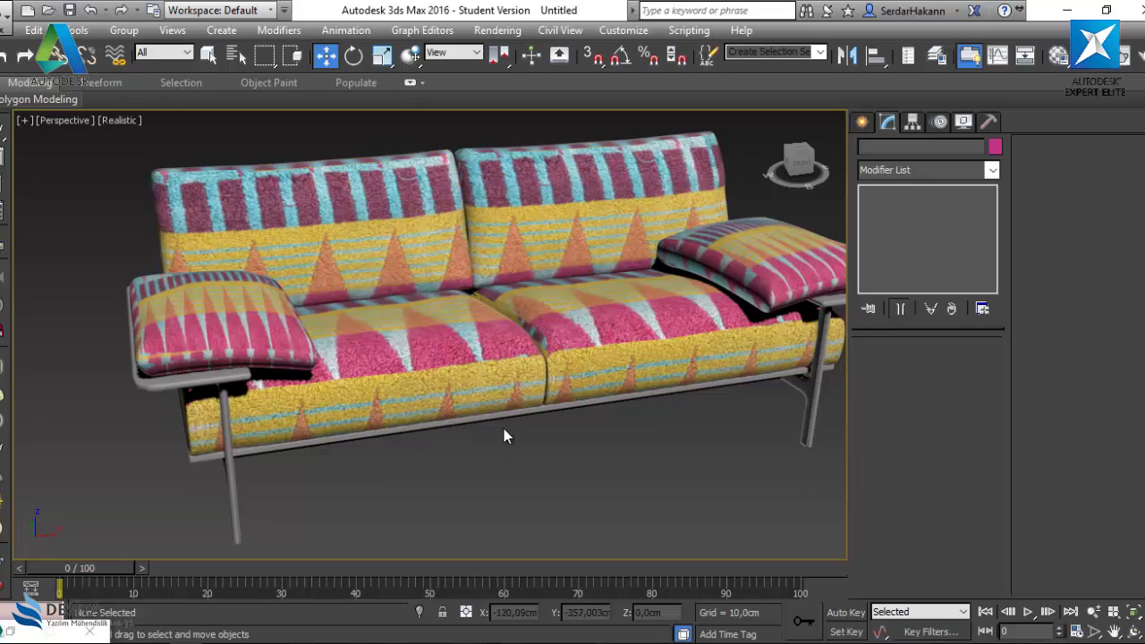
In the Material Editor, take the next empty slot and name the material deri
key(m)
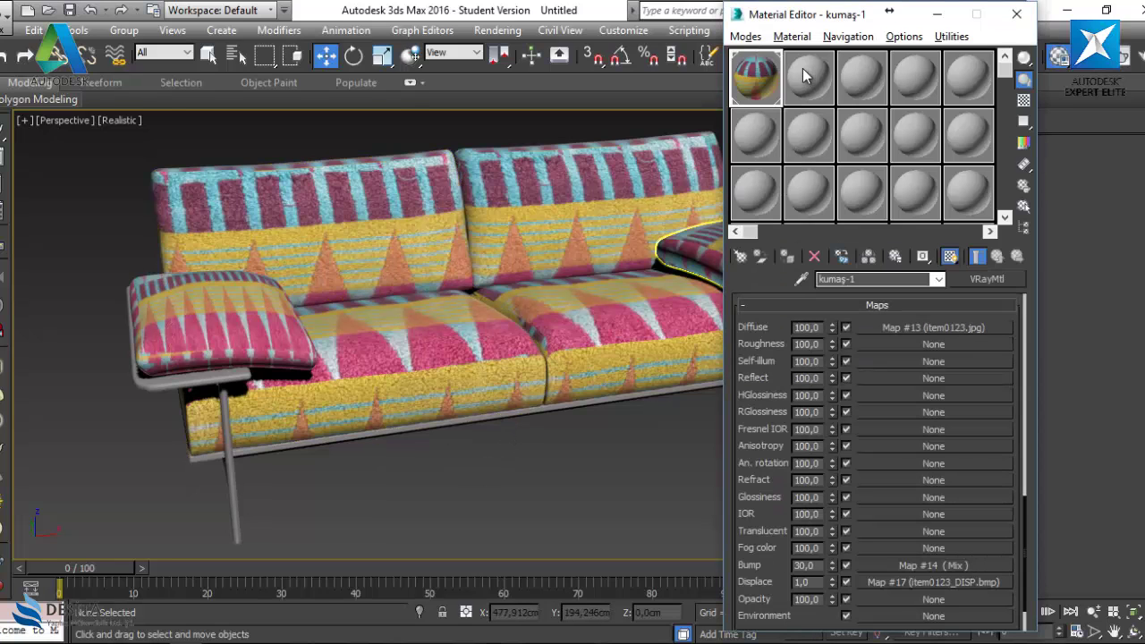
click(805, 71)
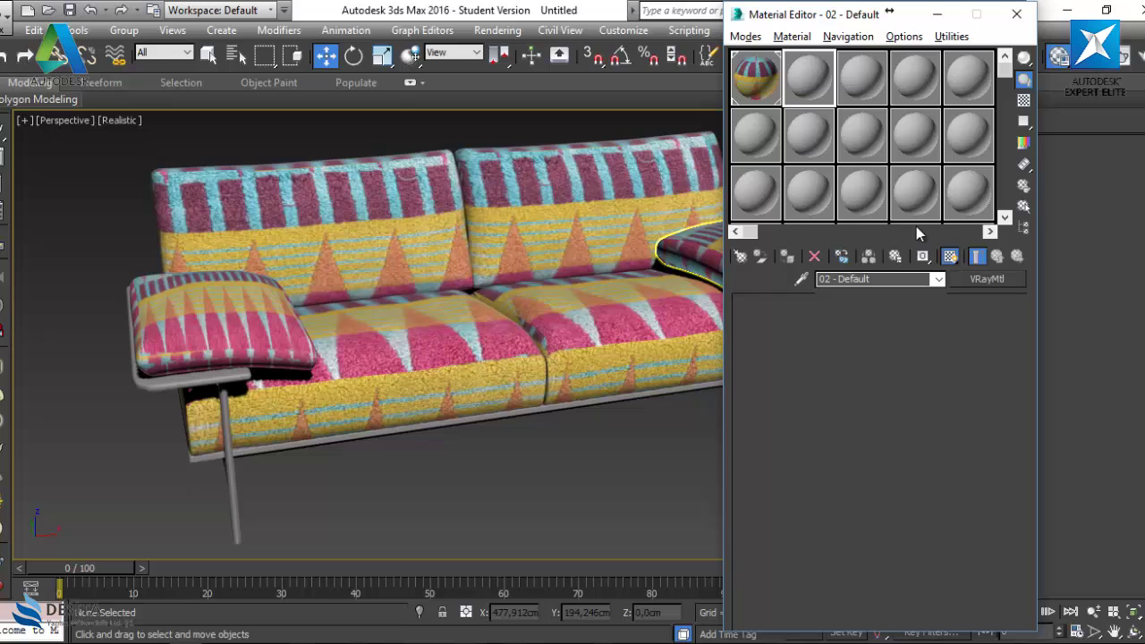
click(875, 278)
text(deri)
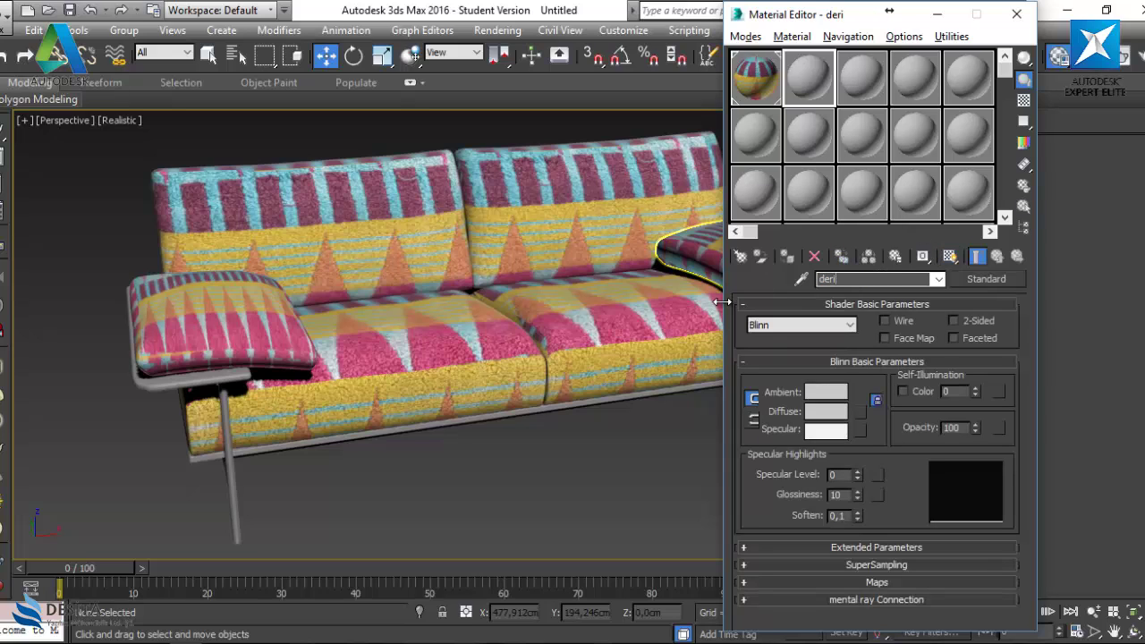
Change the deri material type from Standard to VRayMtl
click(986, 279)
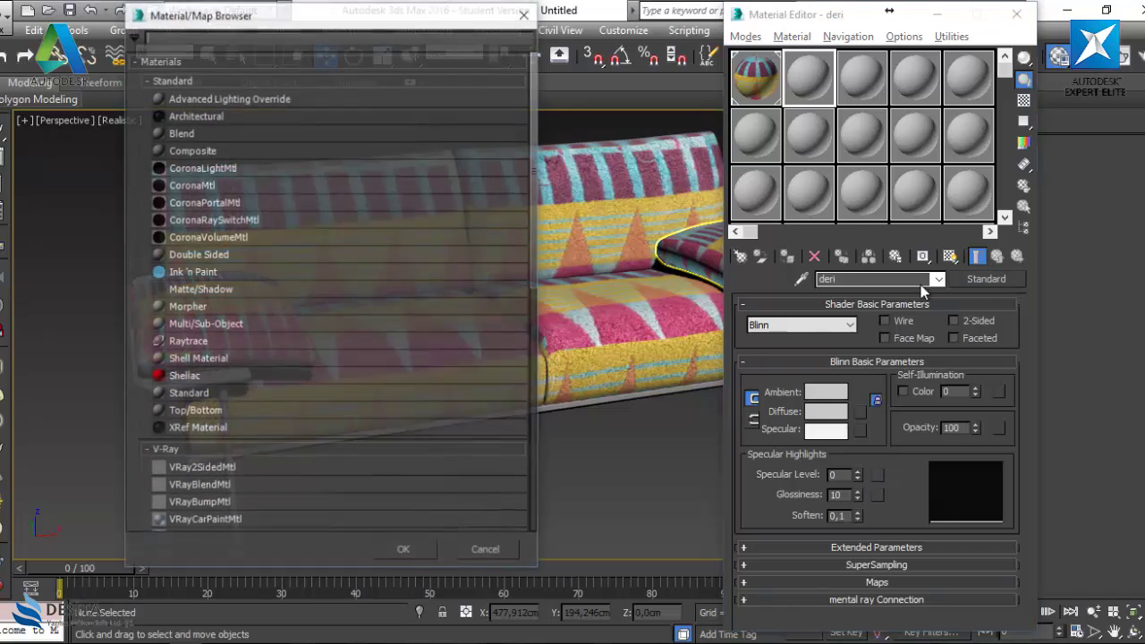
scroll(268, 435, down, 2)
scroll(269, 435, down, 5)
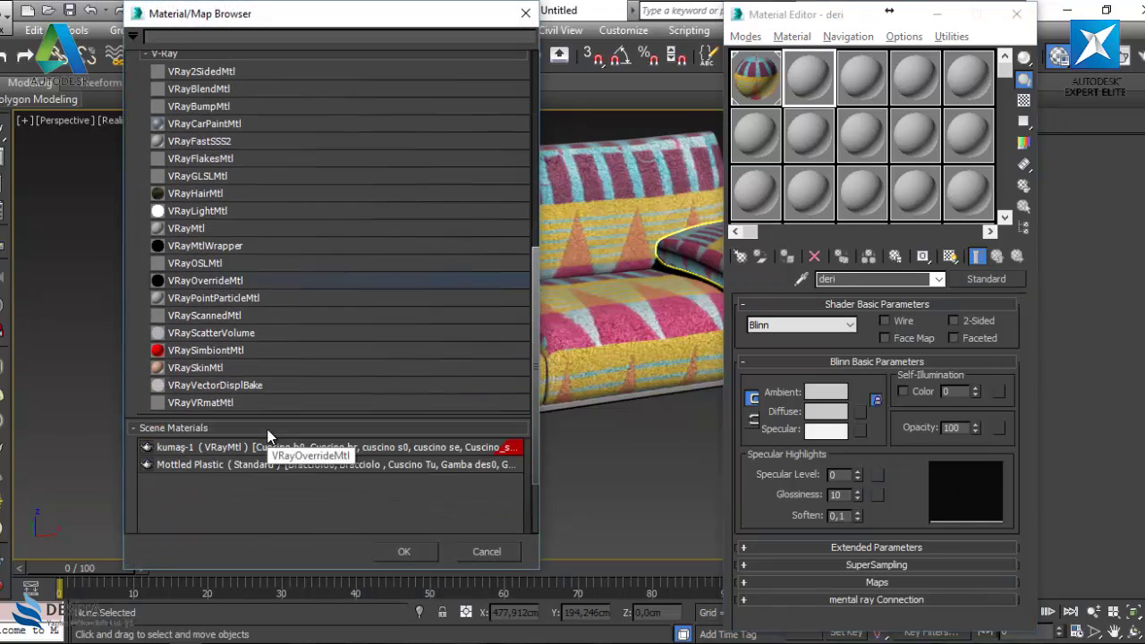
click(208, 231)
double_click(208, 231)
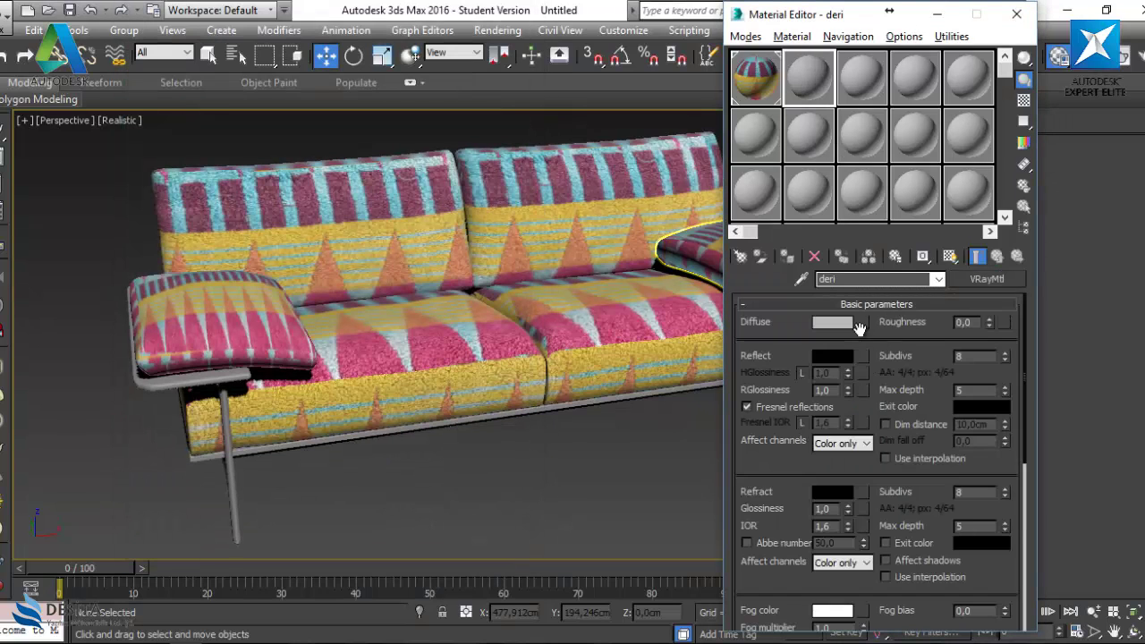
Load item0106.jpg as a Bitmap in the deri Diffuse slot
click(864, 322)
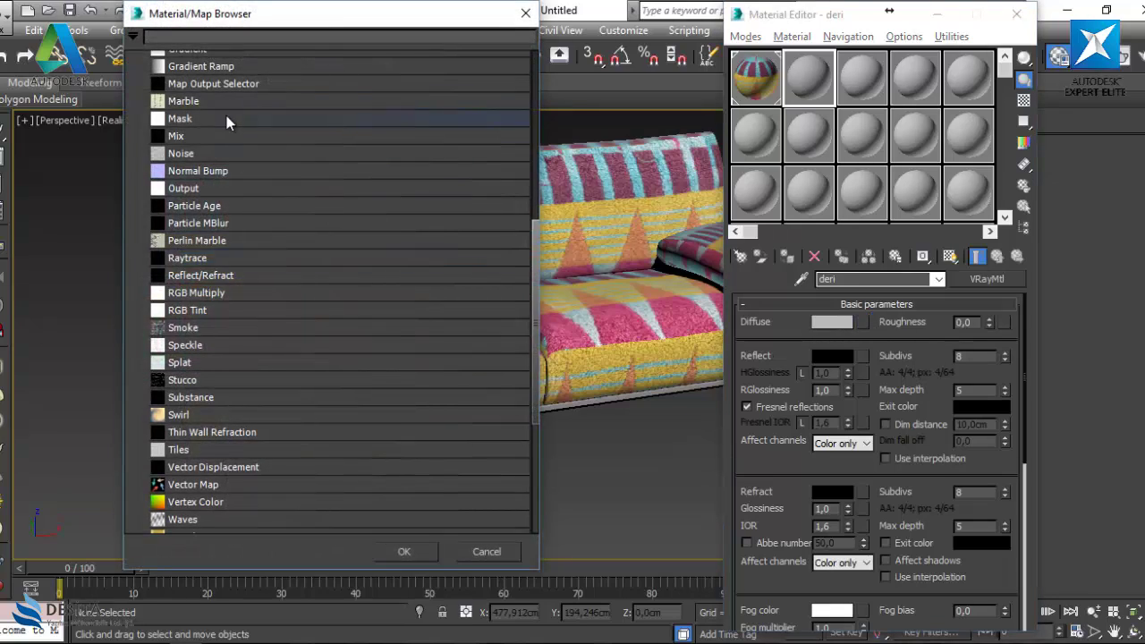
scroll(227, 116, up, 5)
scroll(203, 110, up, 3)
double_click(198, 103)
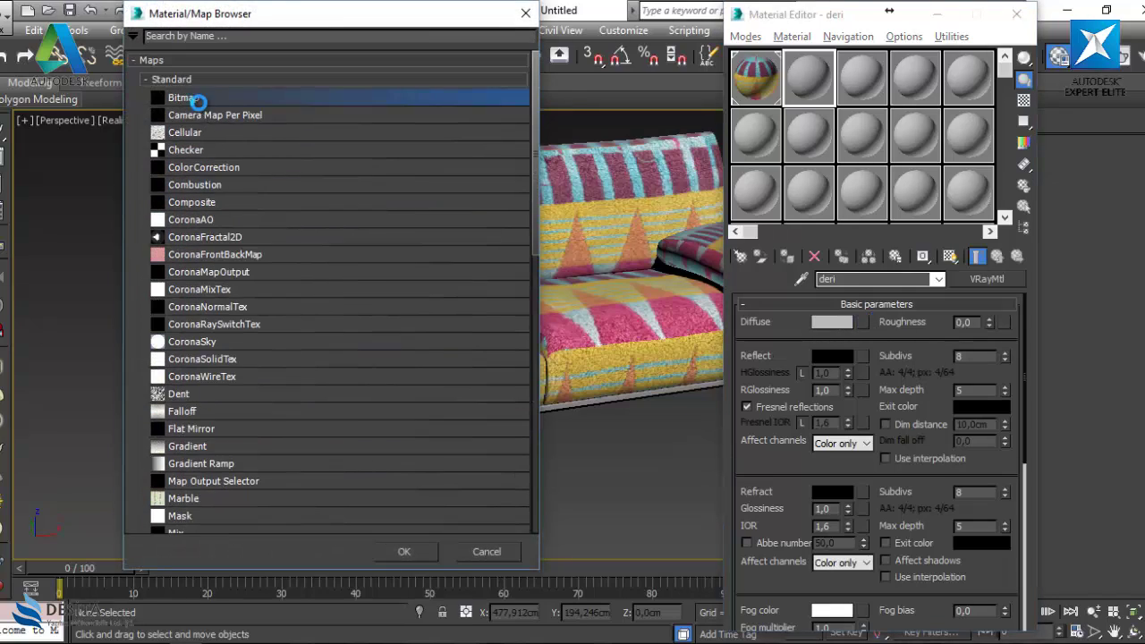
click(142, 178)
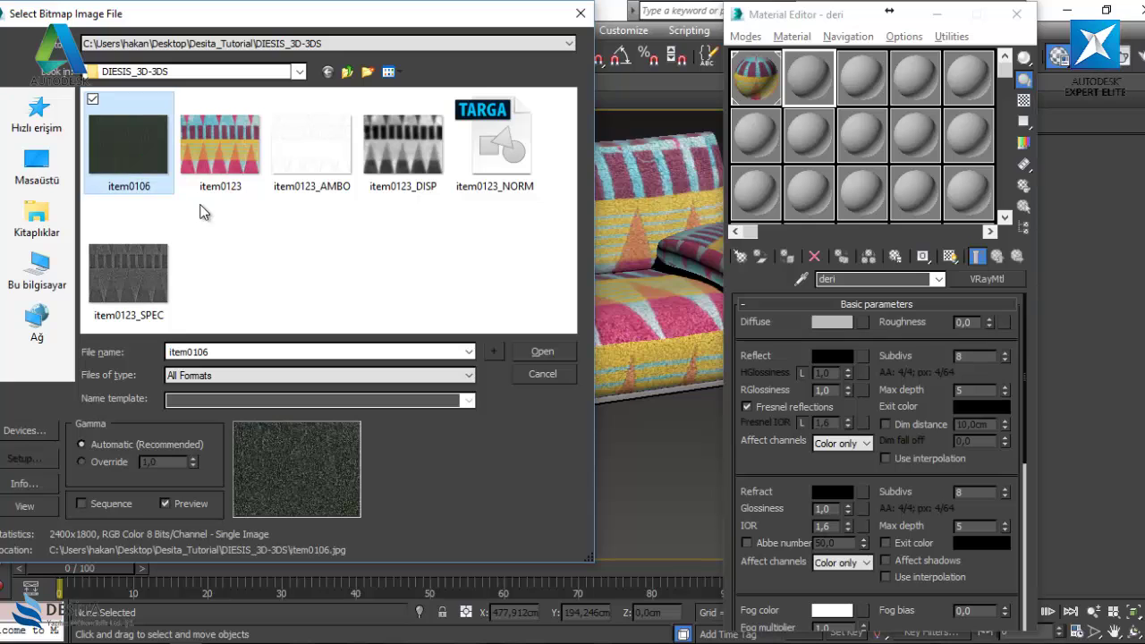
click(543, 351)
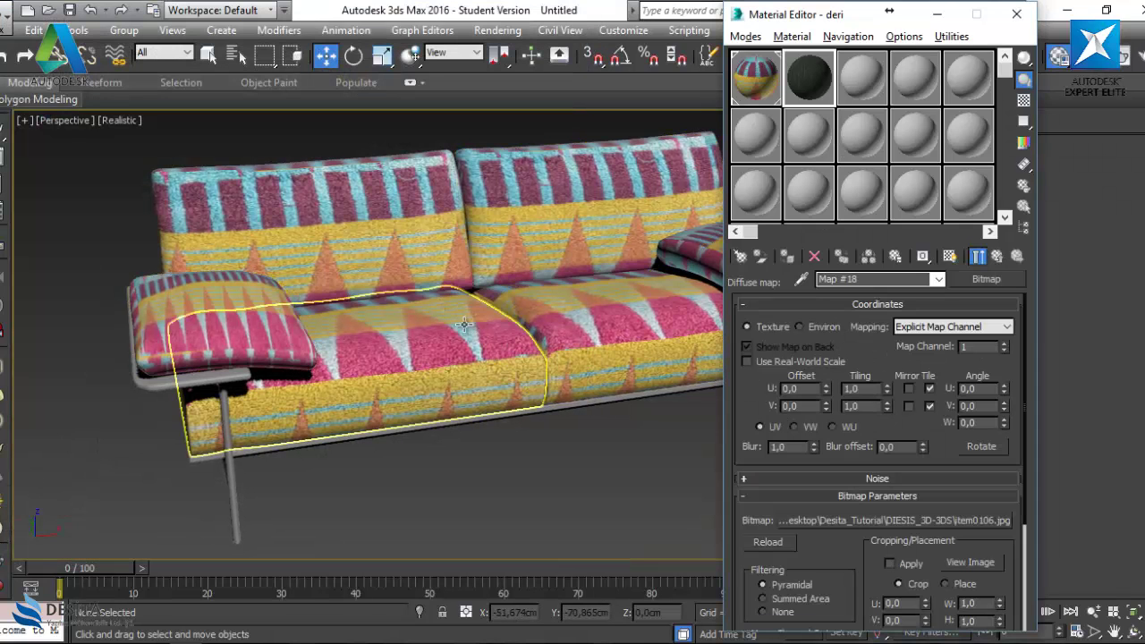
Assign deri to the left and right armrest pillows and show its texture in the viewport
alt+middle_drag(403, 308, 457, 312)
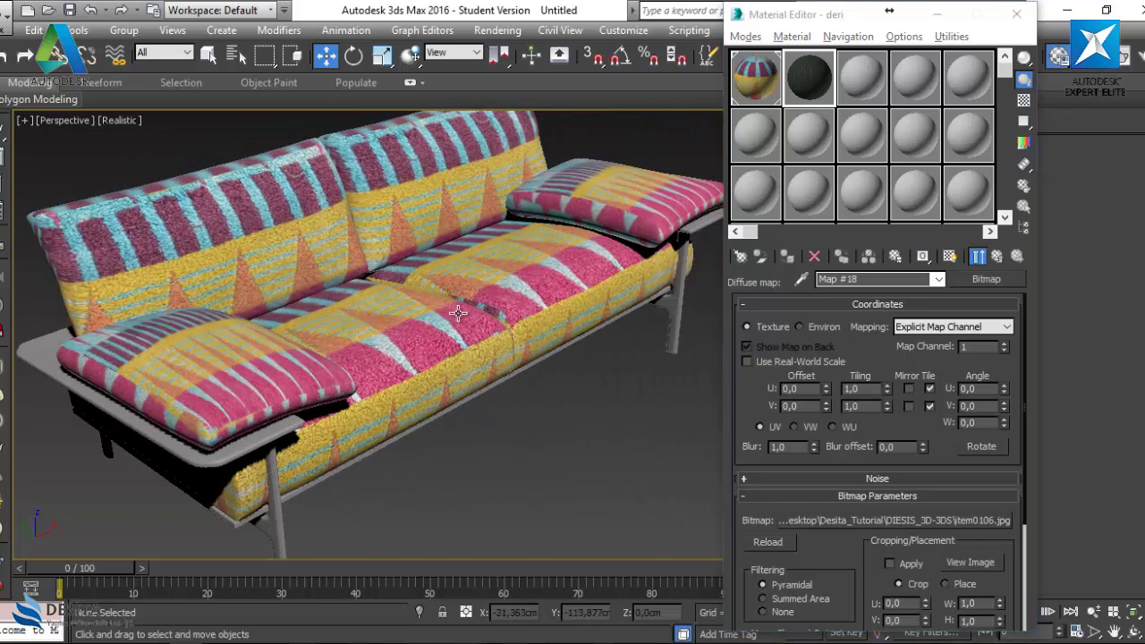
click(221, 386)
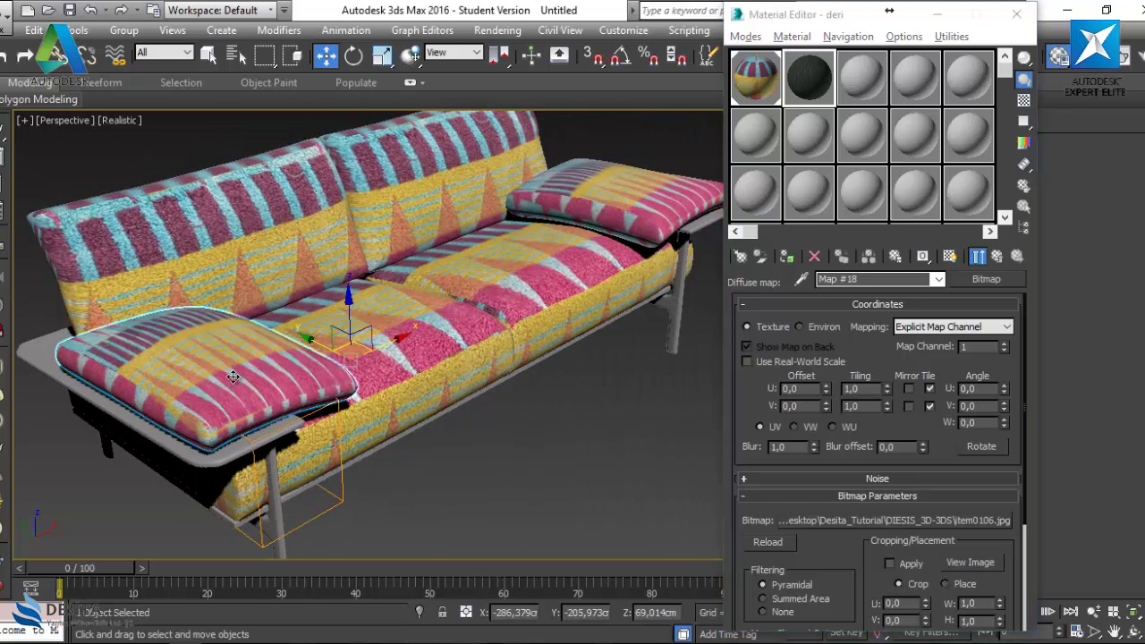
click(786, 258)
click(626, 197)
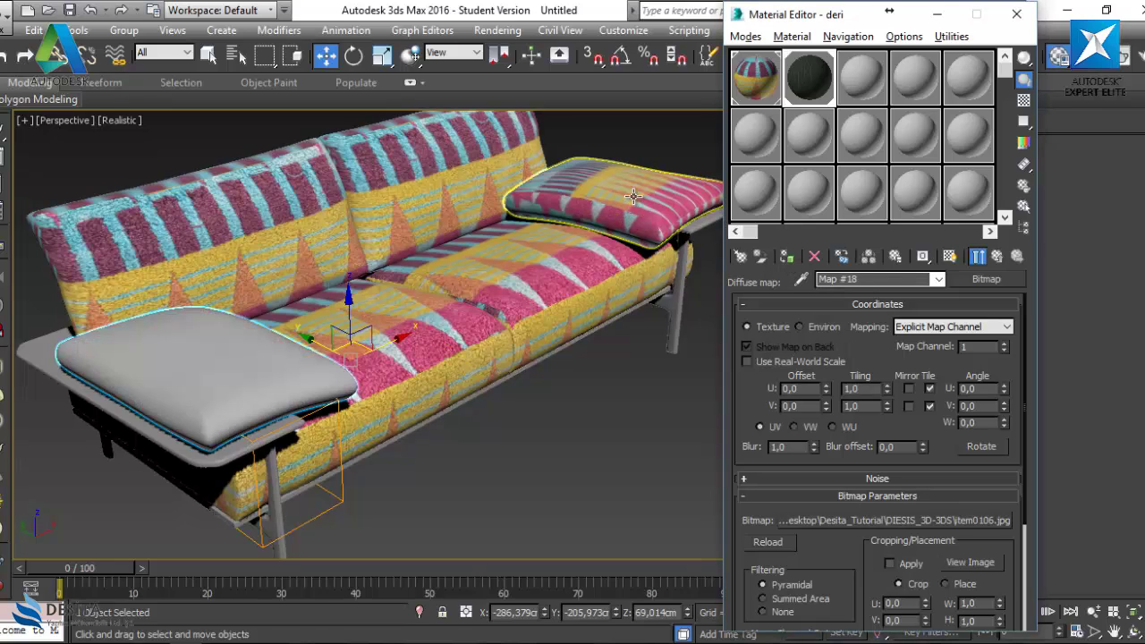
click(786, 258)
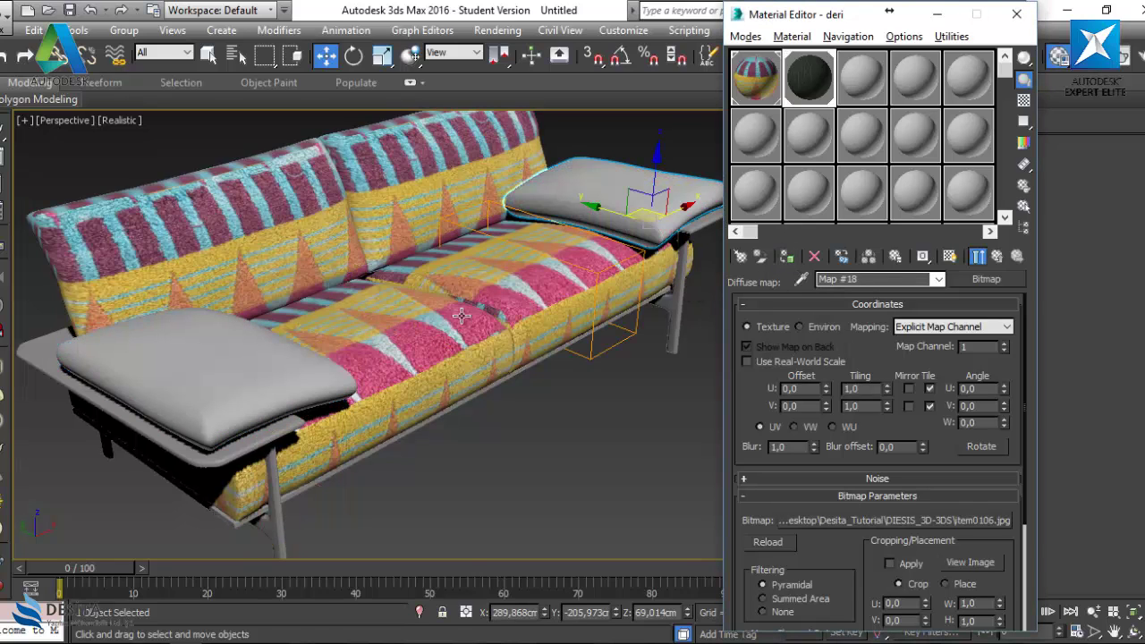
click(1000, 257)
click(950, 257)
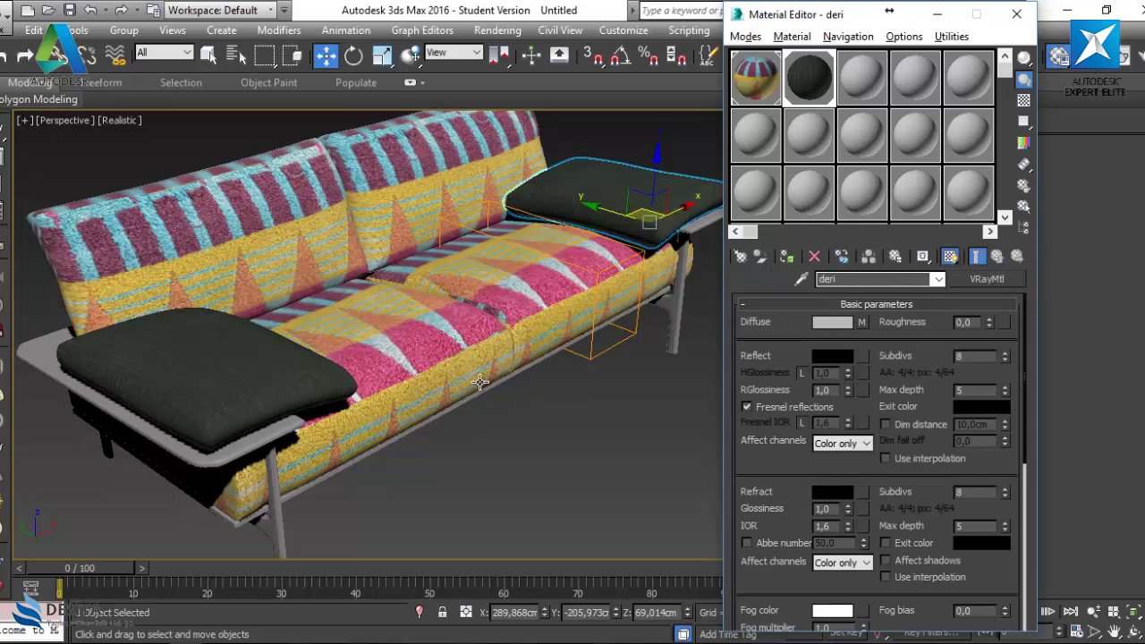
Frame the left pillow, then orbit and zoom to inspect the dark leather against the sofa front
click(122, 376)
key(z)
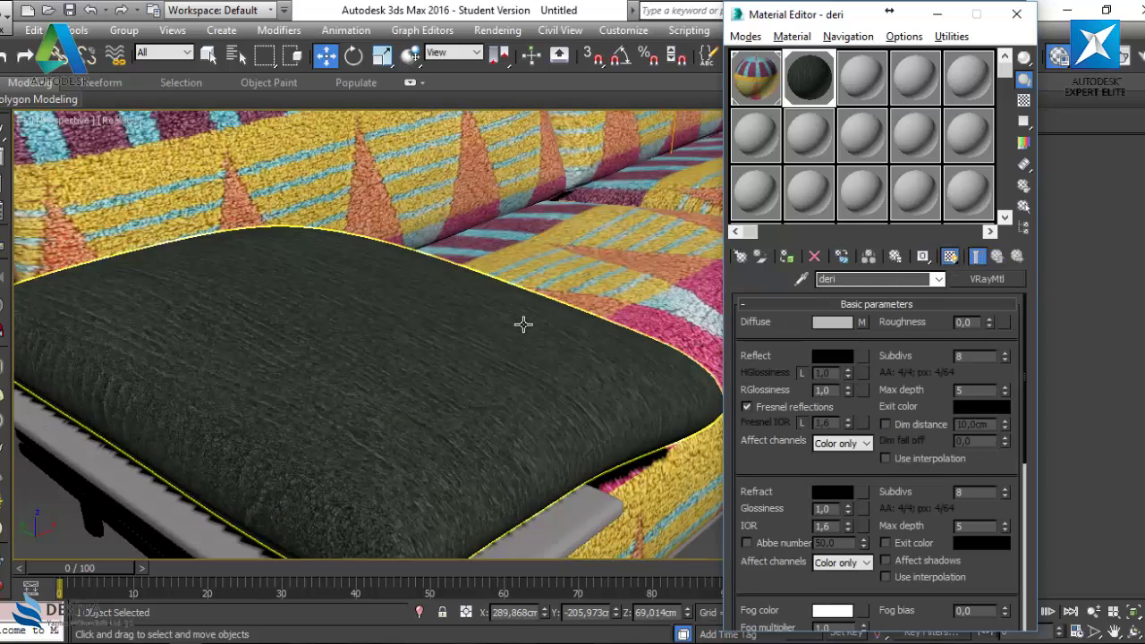
mouse_move(552, 312)
alt+middle_down()
mouse_move(480, 331)
mouse_move(229, 202)
alt+middle_up()
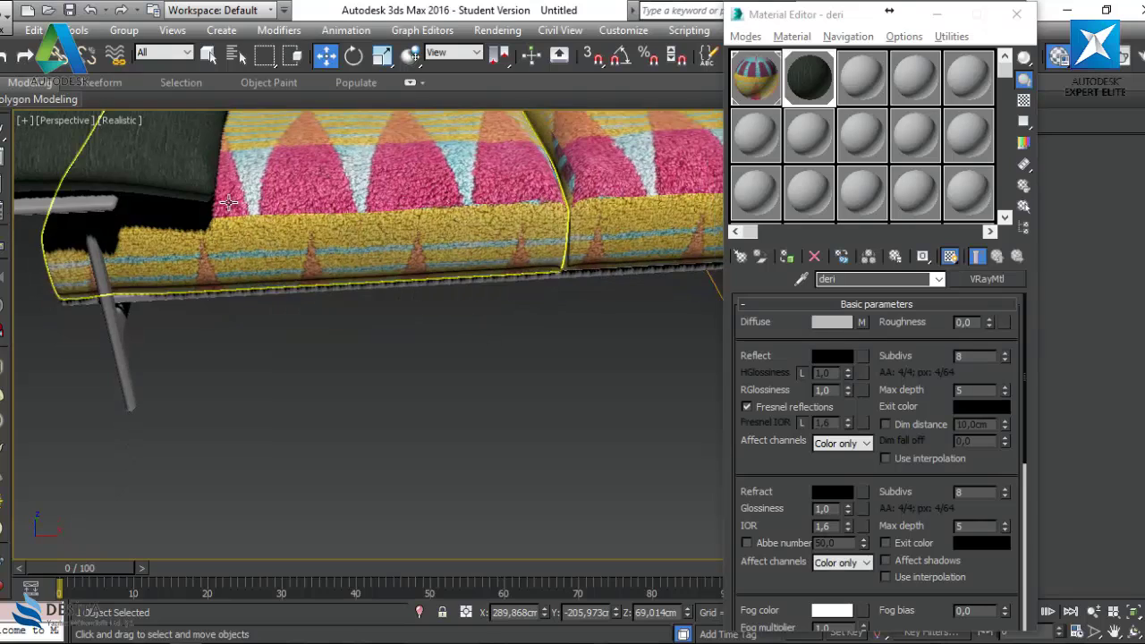
key(shift+z)
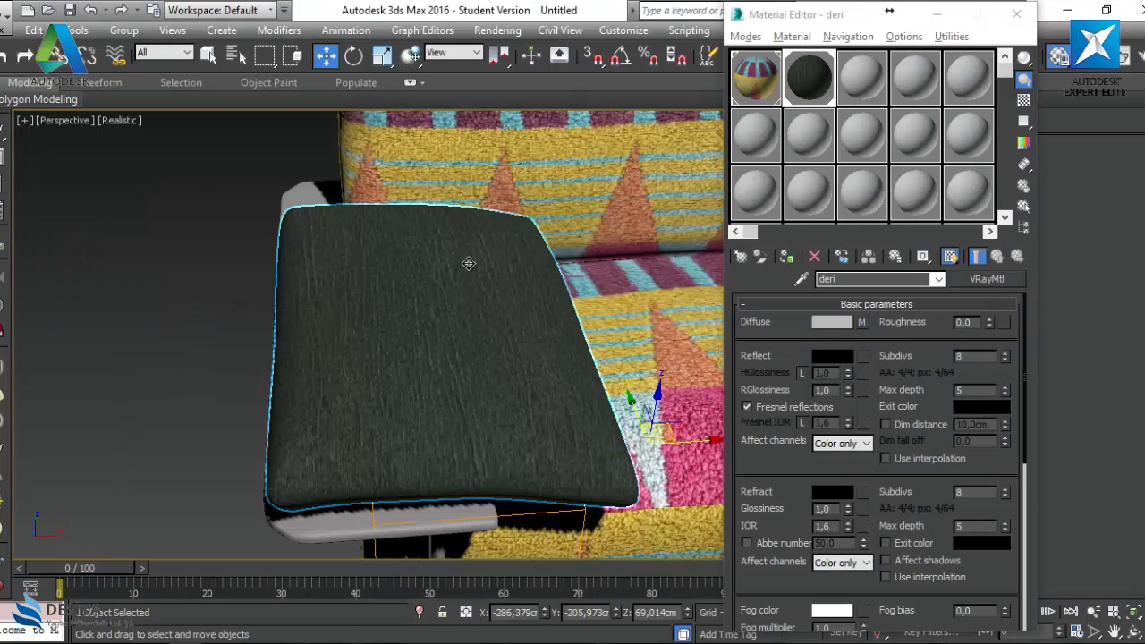
alt+middle_drag(468, 263, 424, 266)
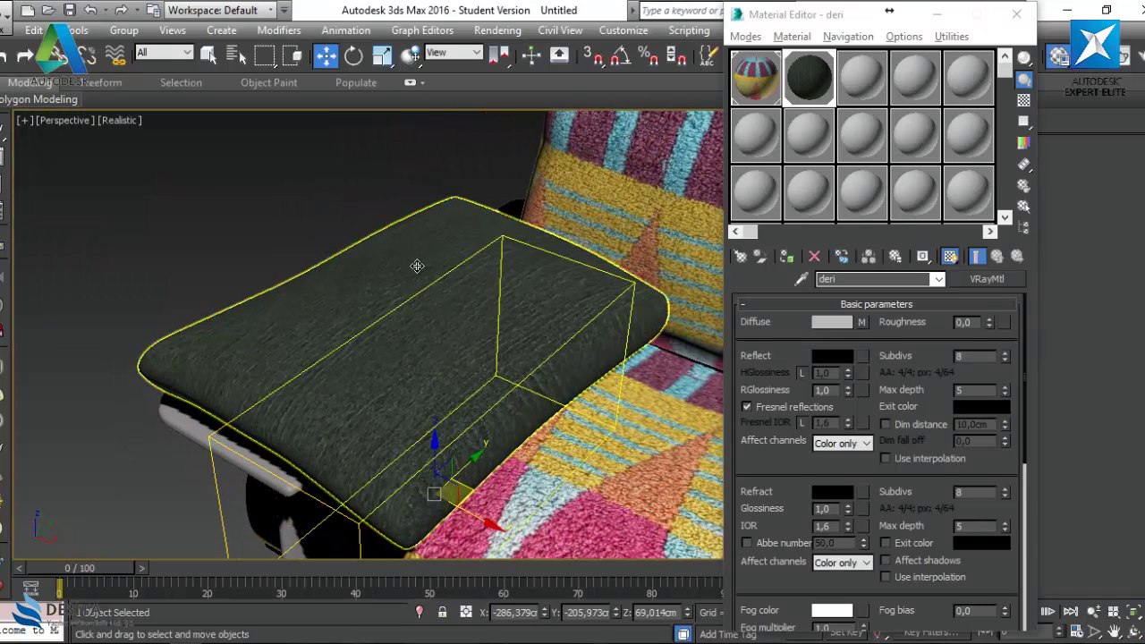
click(1093, 611)
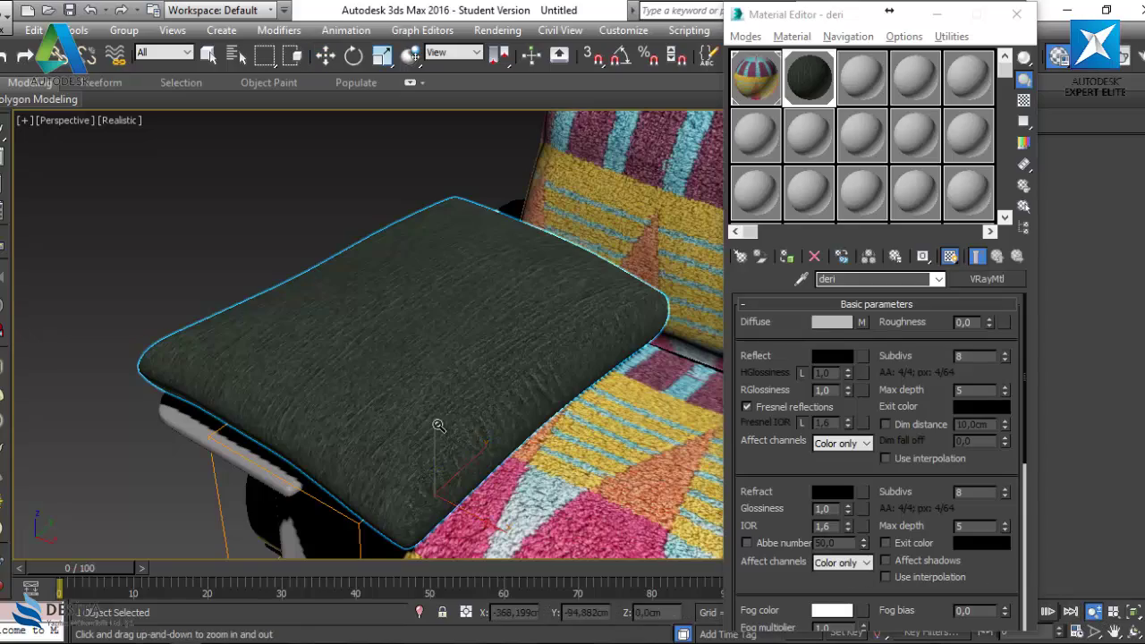
mouse_move(439, 426)
mouse_down()
mouse_move(603, 318)
mouse_move(528, 380)
mouse_up()
alt+middle_drag(527, 380, 282, 440)
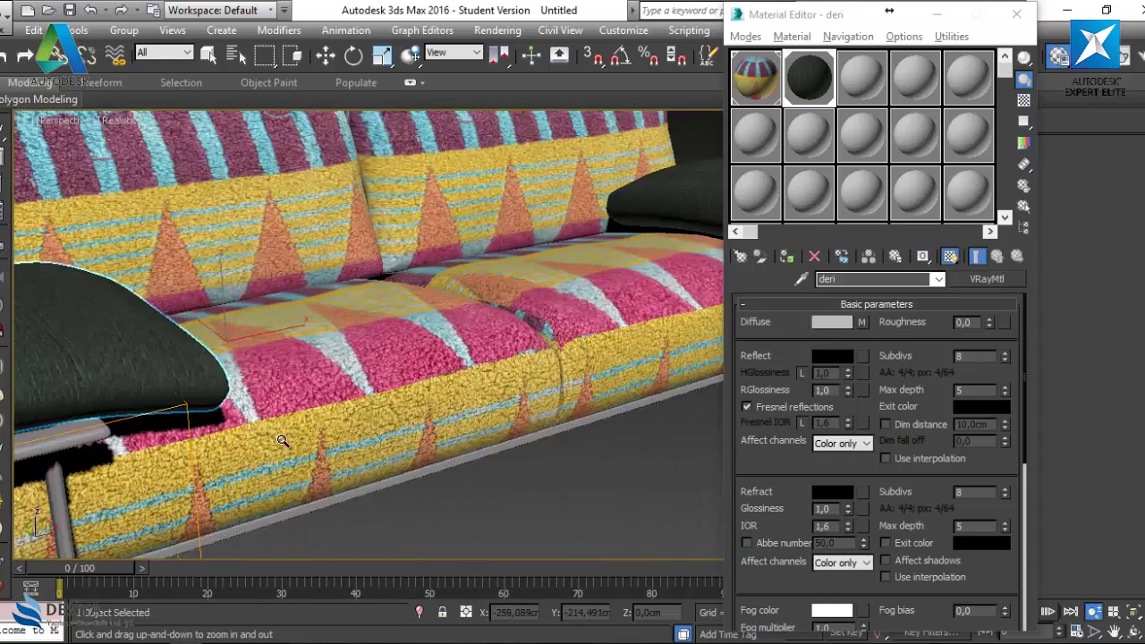
drag(342, 362, 343, 398)
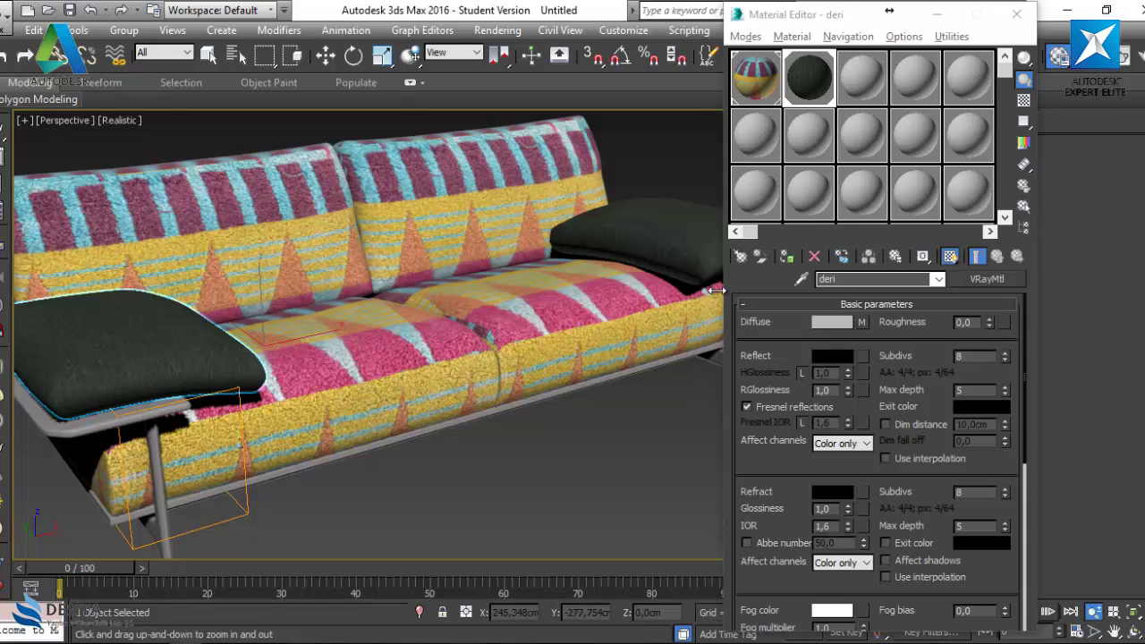
Scroll through the material sample slots and pick the unused slot 19 - Default
click(993, 249)
click(989, 231)
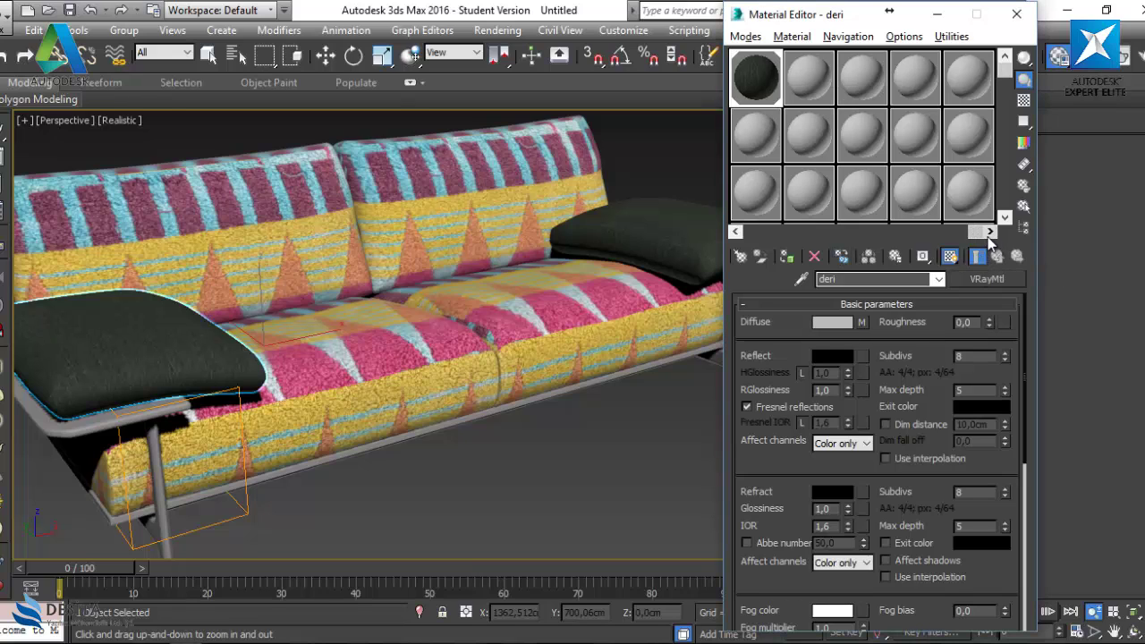
click(735, 230)
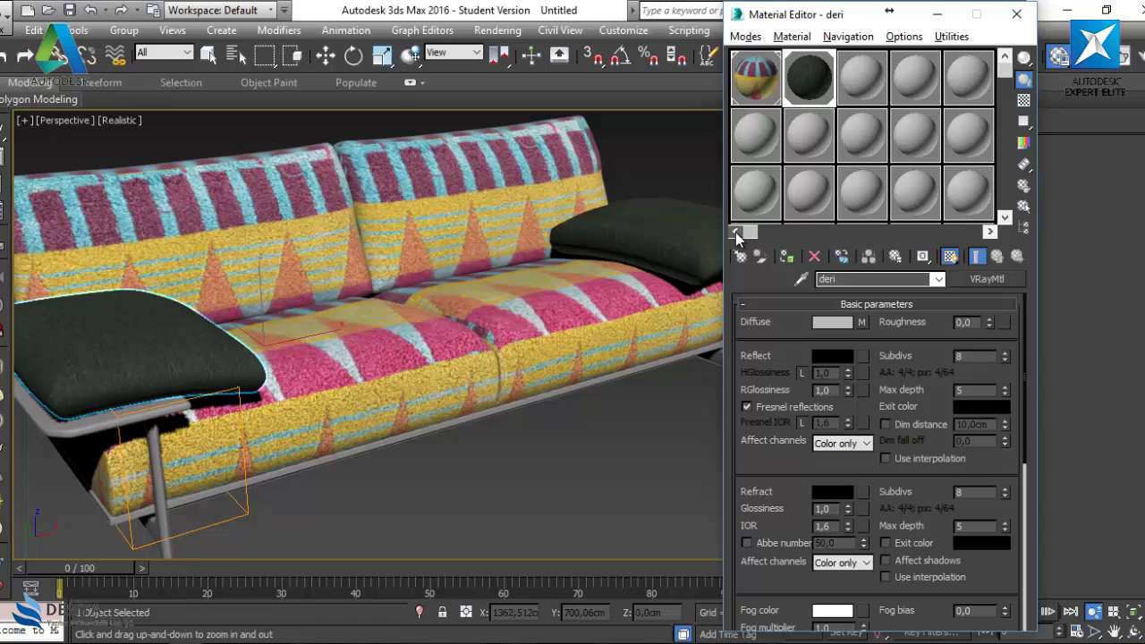
drag(1005, 75, 1005, 203)
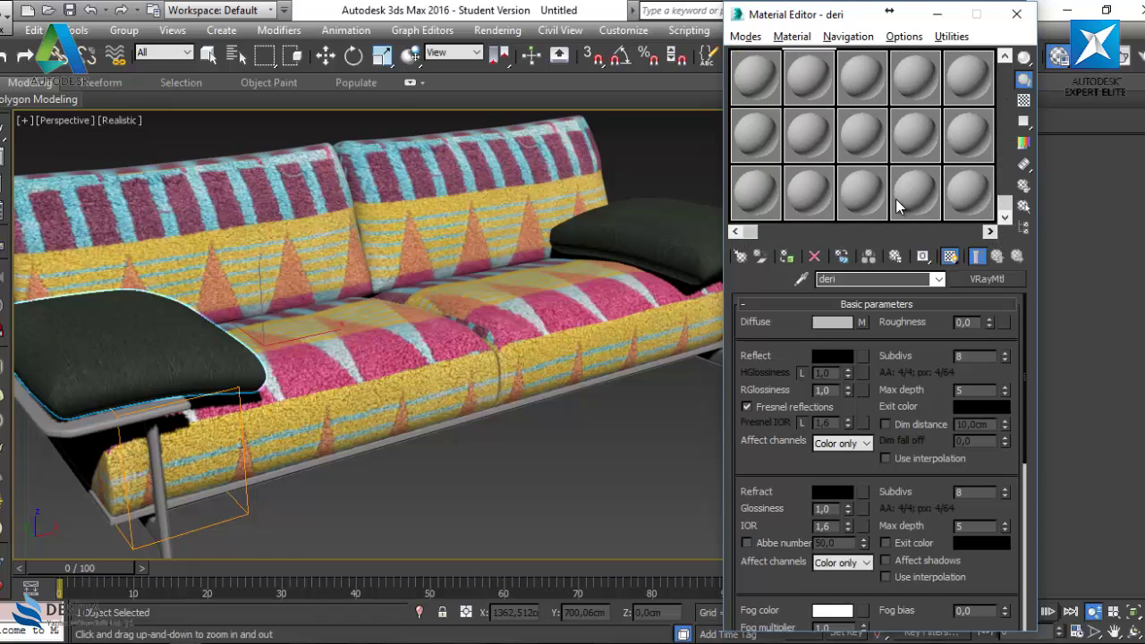
click(759, 203)
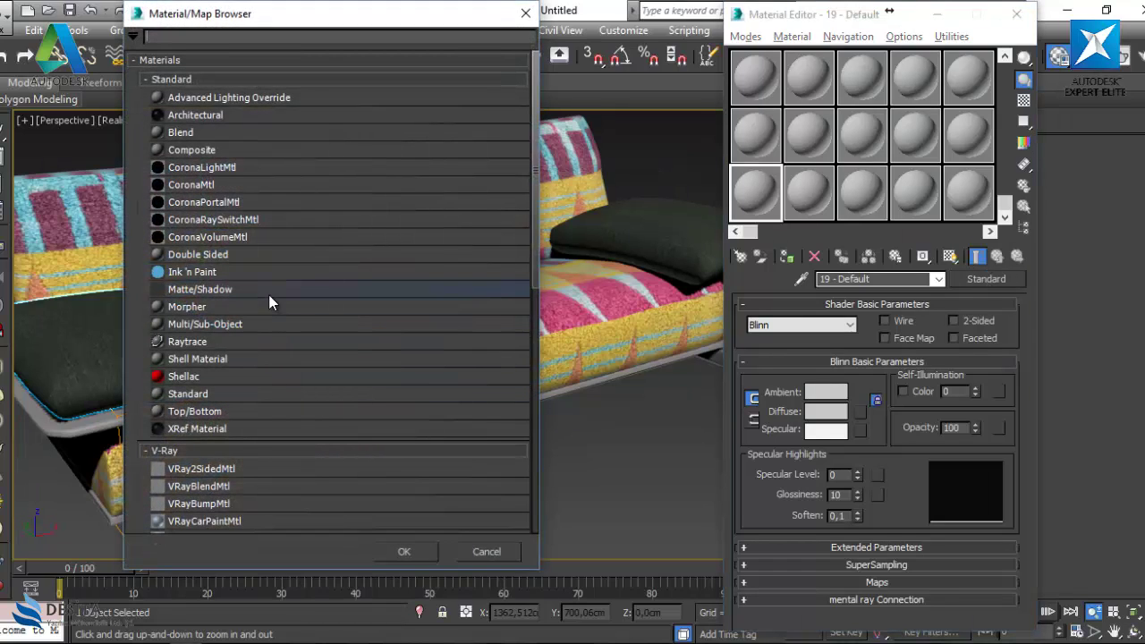
Convert 19 - Default to Multi/Sub-Object, keeping the old Standard material as a sub-material
double_click(225, 328)
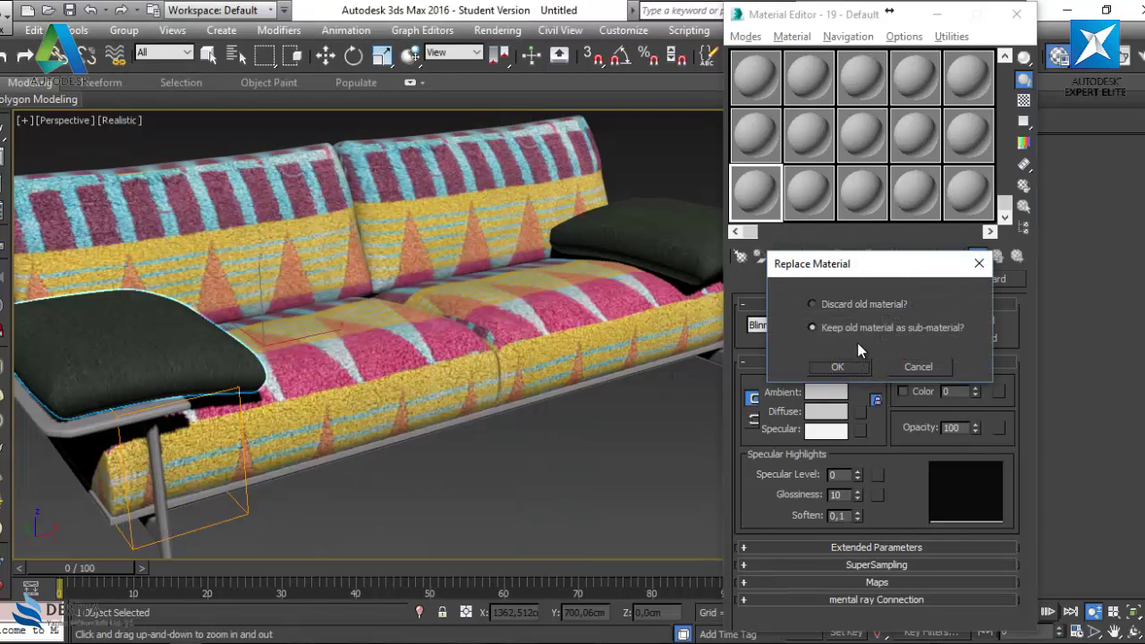
click(841, 366)
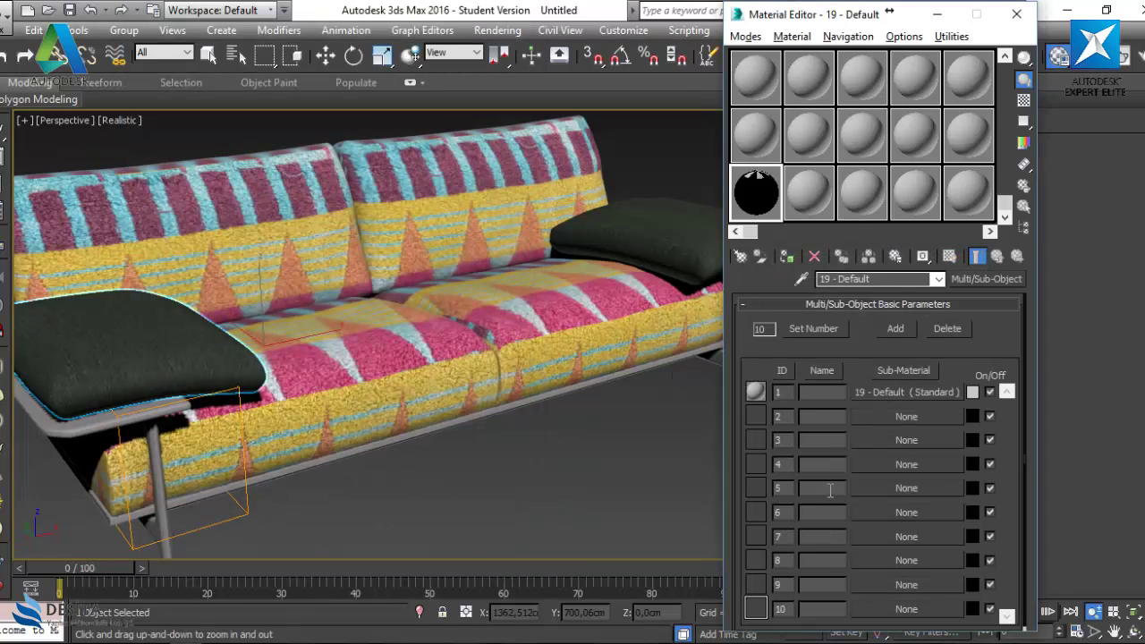
scroll(796, 439, down, 1)
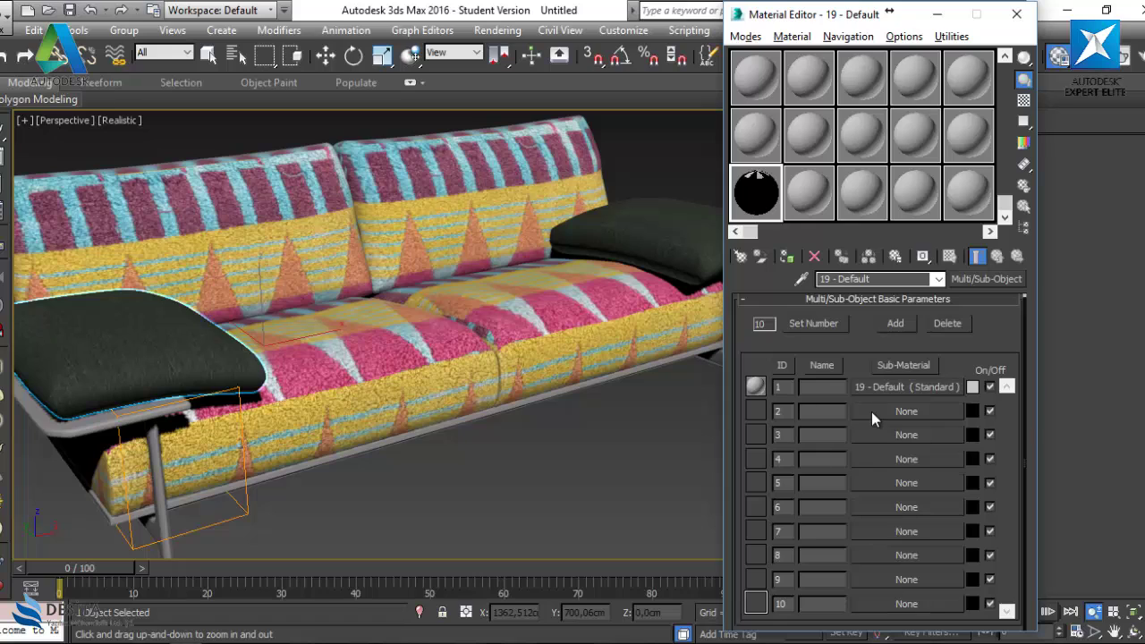